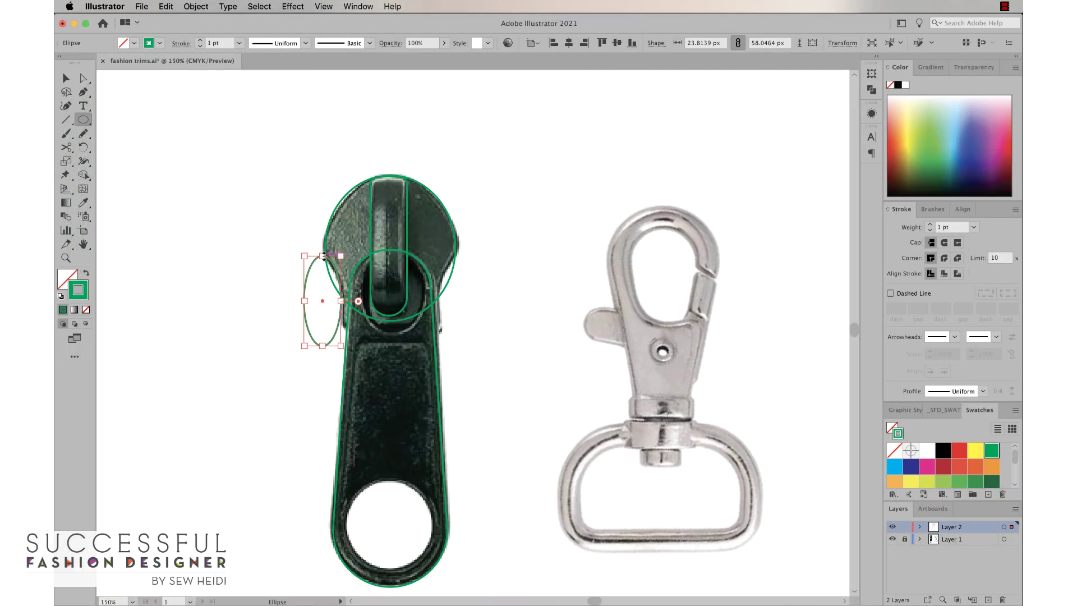
Step: Mirror a copy of the narrow side ellipse across the vertical centre line of the zipper slider
{"action": "key", "text": "o"}
{"action": "key", "text": "super+equal"}
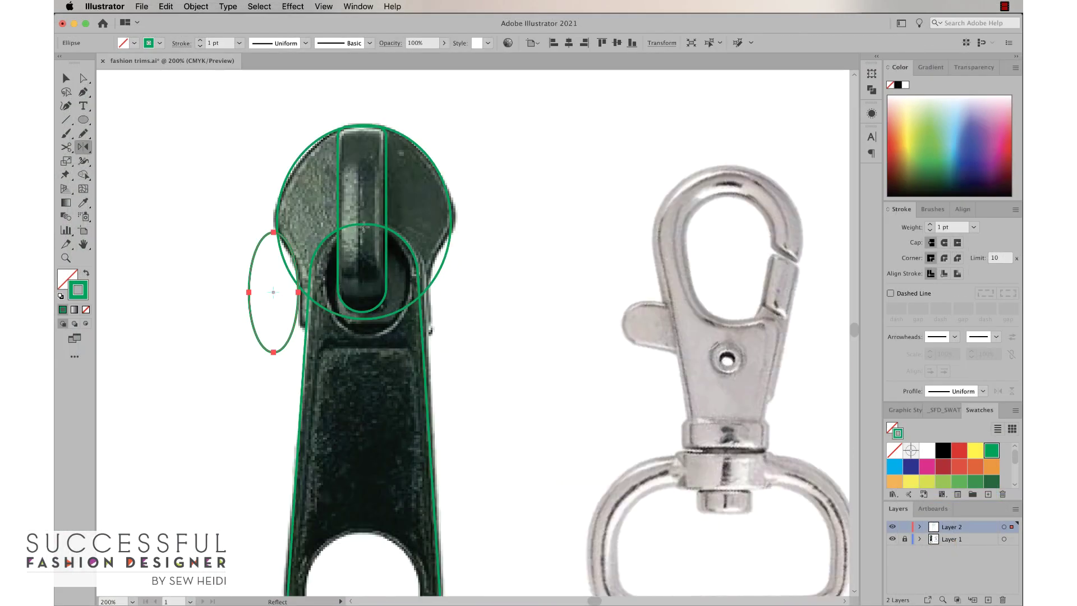
{"action": "left_click", "coordinate": [363, 319], "text": "alt"}
{"action": "left_click", "coordinate": [767, 132]}
{"action": "left_click", "coordinate": [767, 148]}
{"action": "left_click", "coordinate": [784, 267]}
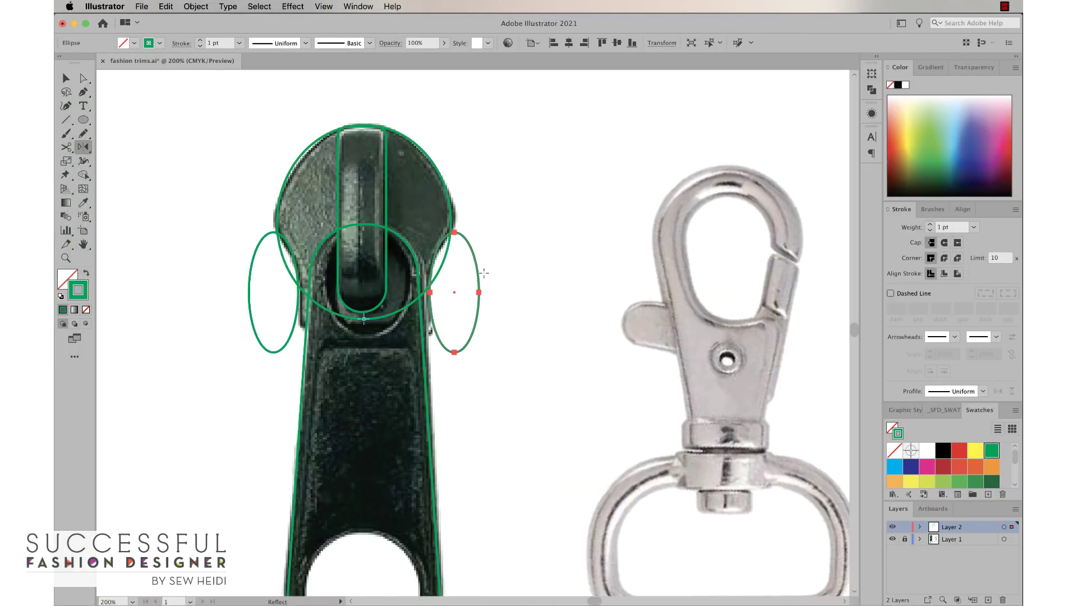
Step: Merge the overlapping regions of the zipper slider's body into one outline with the Shape Builder tool
{"action": "key", "text": "super+a"}
{"action": "key", "text": "shift+m"}
{"action": "mouse_move", "coordinate": [285, 269]}
{"action": "left_mouse_down"}
{"action": "mouse_move", "coordinate": [301, 237]}
{"action": "mouse_move", "coordinate": [438, 259]}
{"action": "left_mouse_up"}
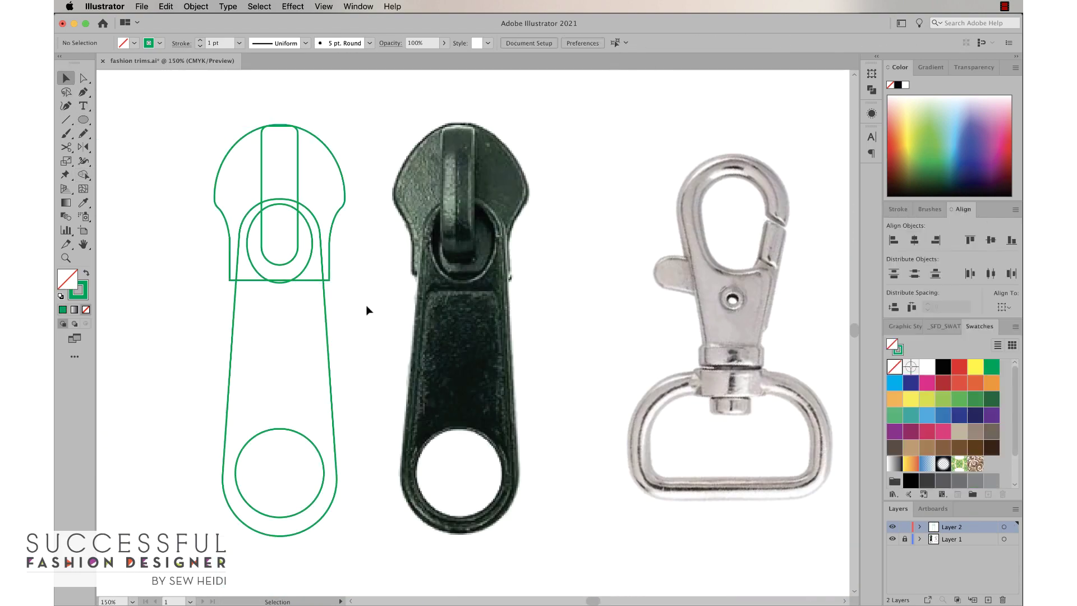
{"action": "left_click", "coordinate": [333, 306]}
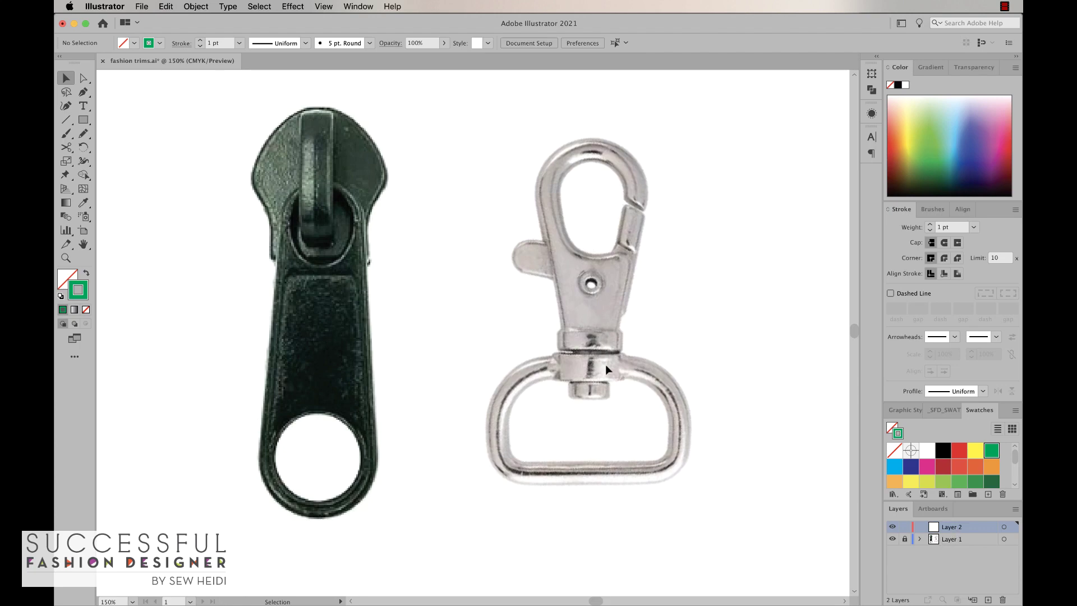
Step: Draw a rectangle about 79 by 217 px over the zipper pull tab and move its top-left corner 15 px inward
{"action": "left_click", "coordinate": [84, 120]}
{"action": "mouse_move", "coordinate": [256, 182]}
{"action": "left_mouse_down"}
{"action": "mouse_move", "coordinate": [348, 337]}
{"action": "mouse_move", "coordinate": [395, 542]}
{"action": "mouse_move", "coordinate": [385, 515]}
{"action": "mouse_move", "coordinate": [373, 522]}
{"action": "mouse_move", "coordinate": [396, 536]}
{"action": "mouse_move", "coordinate": [371, 527]}
{"action": "mouse_move", "coordinate": [388, 532]}
{"action": "mouse_move", "coordinate": [380, 519]}
{"action": "left_mouse_up"}
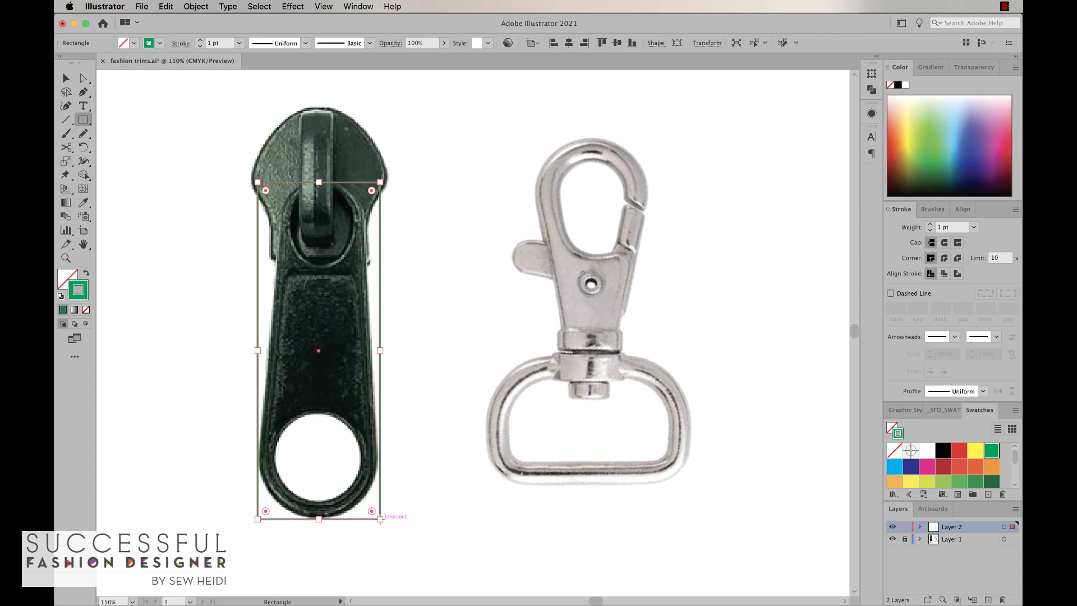
{"action": "left_click", "coordinate": [84, 78]}
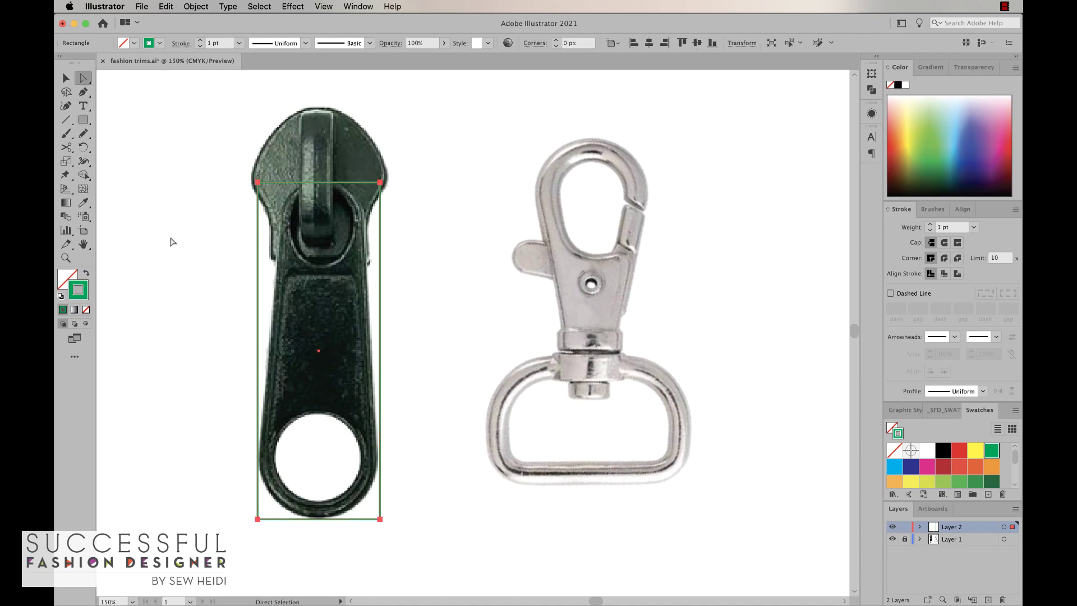
{"action": "left_click", "coordinate": [258, 183]}
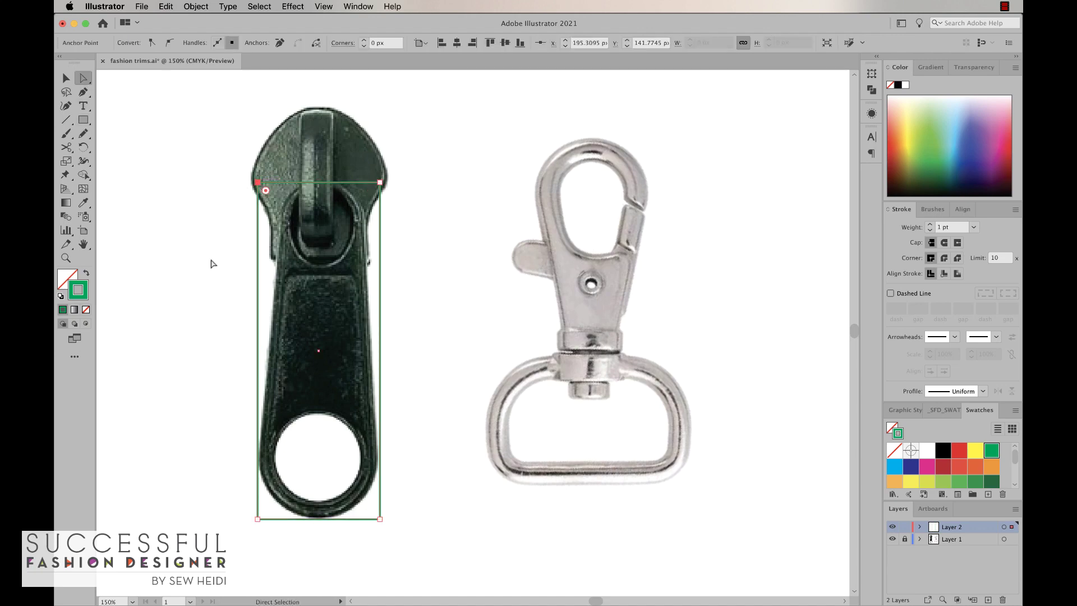
{"action": "key", "text": "Right"}
{"action": "key", "text": "Right"}
{"action": "key", "text": "Right"}
{"action": "key", "text": "Right"}
{"action": "key", "text": "Right"}
{"action": "key", "text": "Right"}
{"action": "key", "text": "Right"}
{"action": "key", "text": "Right"}
{"action": "key", "text": "Right"}
{"action": "key", "text": "Right"}
{"action": "key", "text": "Right"}
{"action": "key", "text": "Right"}
{"action": "key", "text": "Right"}
{"action": "key", "text": "Right"}
{"action": "key", "text": "Right"}
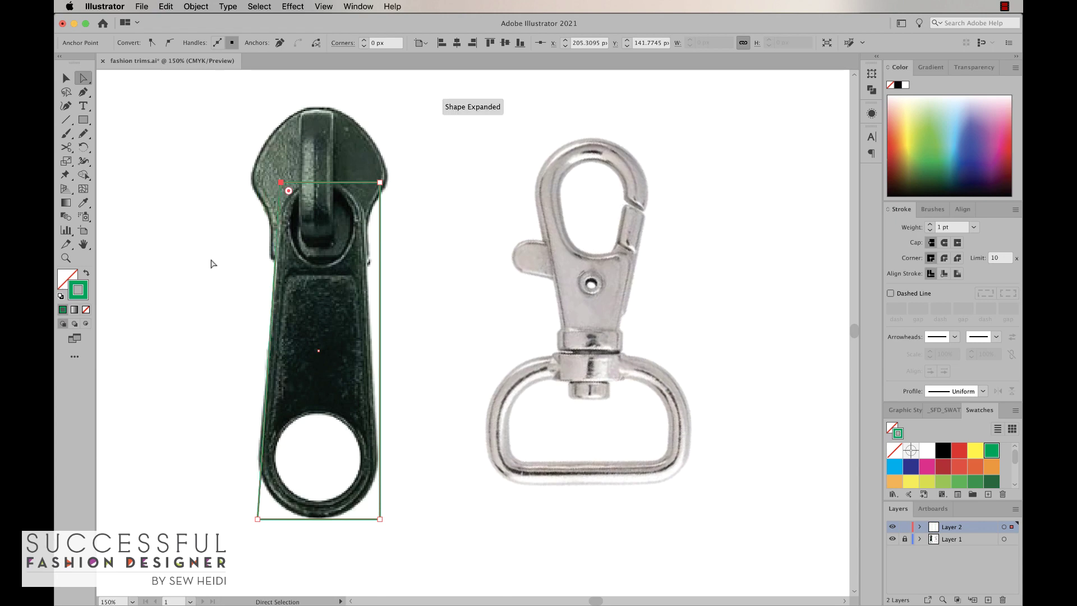
Step: Move the rectangle's top-right corner 15 px inward to taper the pull tab shape
{"action": "left_click", "coordinate": [380, 183]}
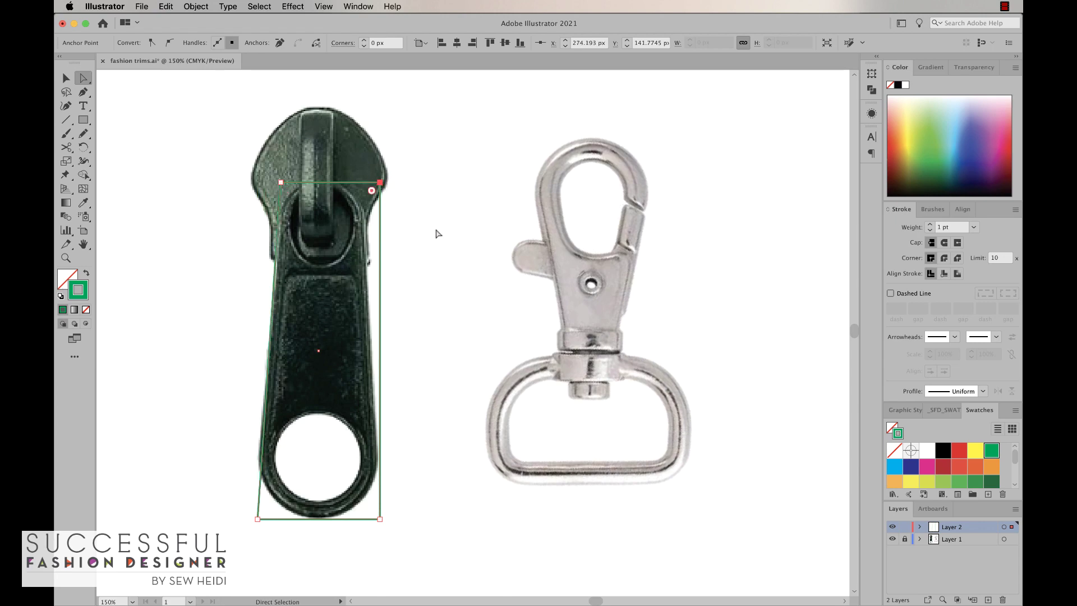
{"action": "key", "text": "Left"}
{"action": "key", "text": "Left"}
{"action": "key", "text": "Left"}
{"action": "key", "text": "Left"}
{"action": "key", "text": "Left"}
{"action": "key", "text": "Left"}
{"action": "key", "text": "Left"}
{"action": "key", "text": "Left"}
{"action": "key", "text": "Left"}
{"action": "key", "text": "Left"}
{"action": "key", "text": "Left"}
{"action": "key", "text": "Left"}
{"action": "key", "text": "Left"}
{"action": "key", "text": "Left"}
{"action": "key", "text": "Left"}
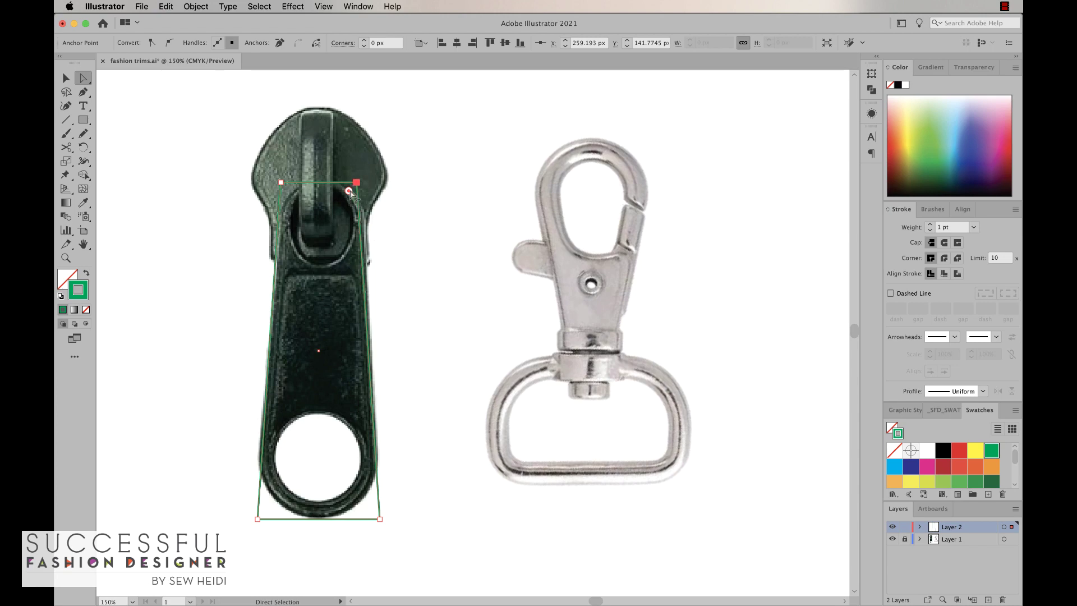
Step: Round both top corners of the tapered pull tab shape to a radius of about 24.6 px
{"action": "left_click", "coordinate": [324, 7]}
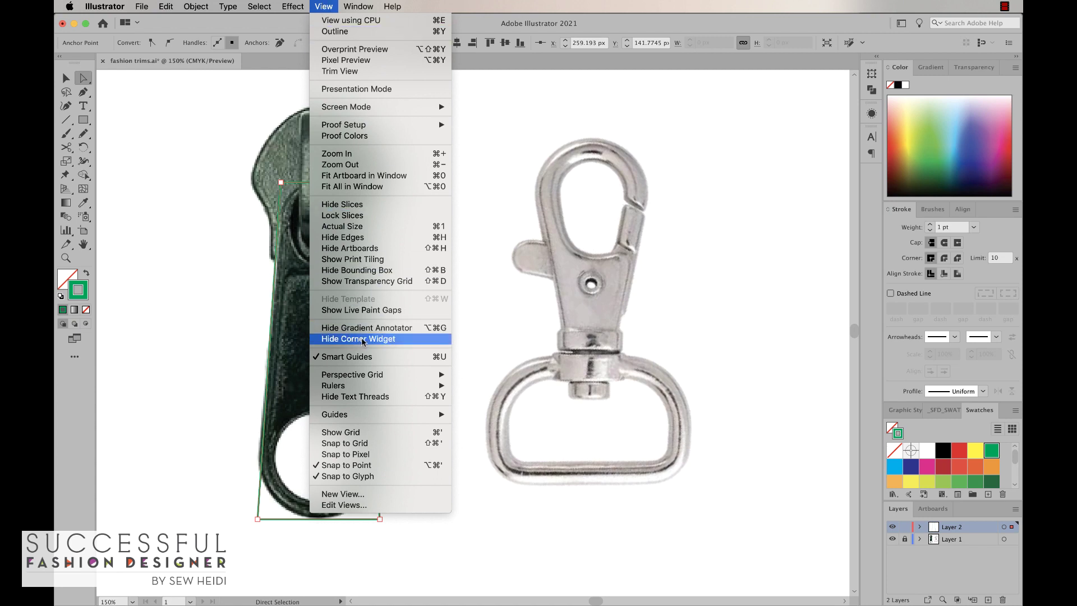
{"action": "left_click", "coordinate": [325, 6]}
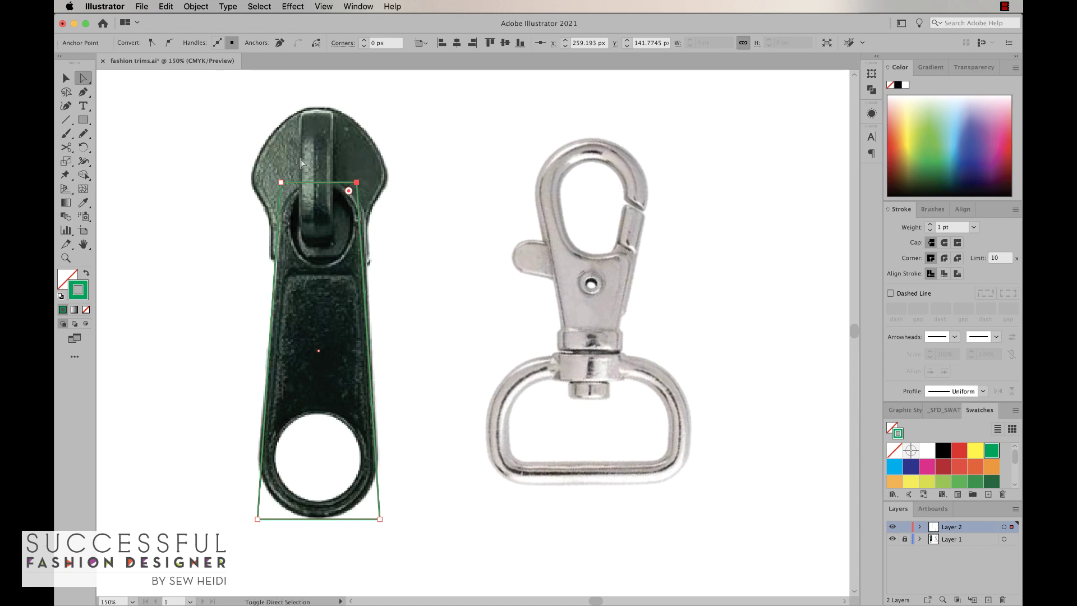
{"action": "left_click", "coordinate": [282, 183], "text": "shift"}
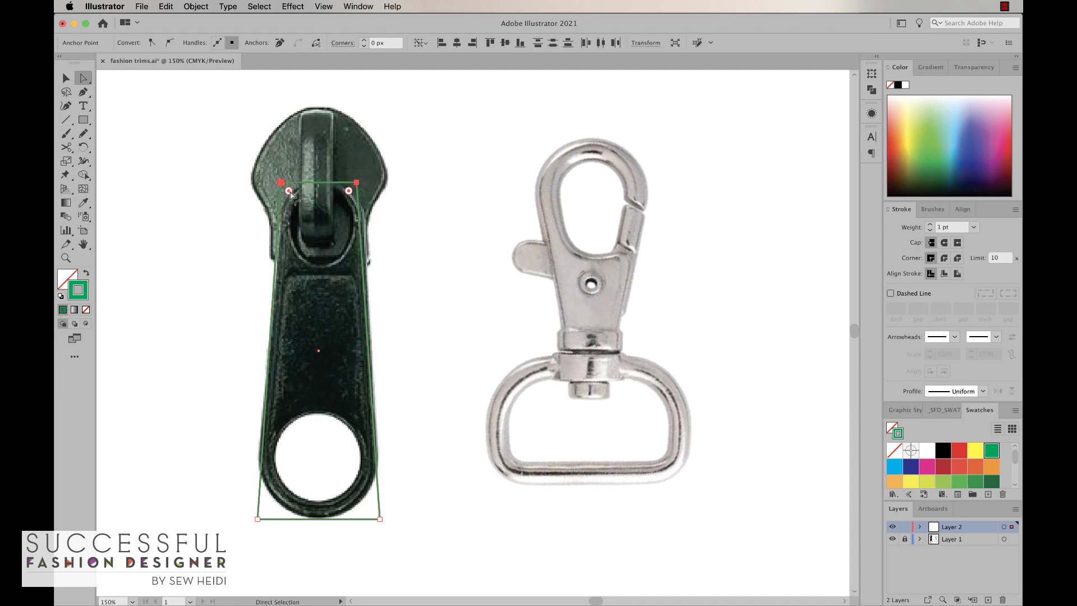
{"action": "left_click_drag", "start_coordinate": [289, 192], "coordinate": [317, 222]}
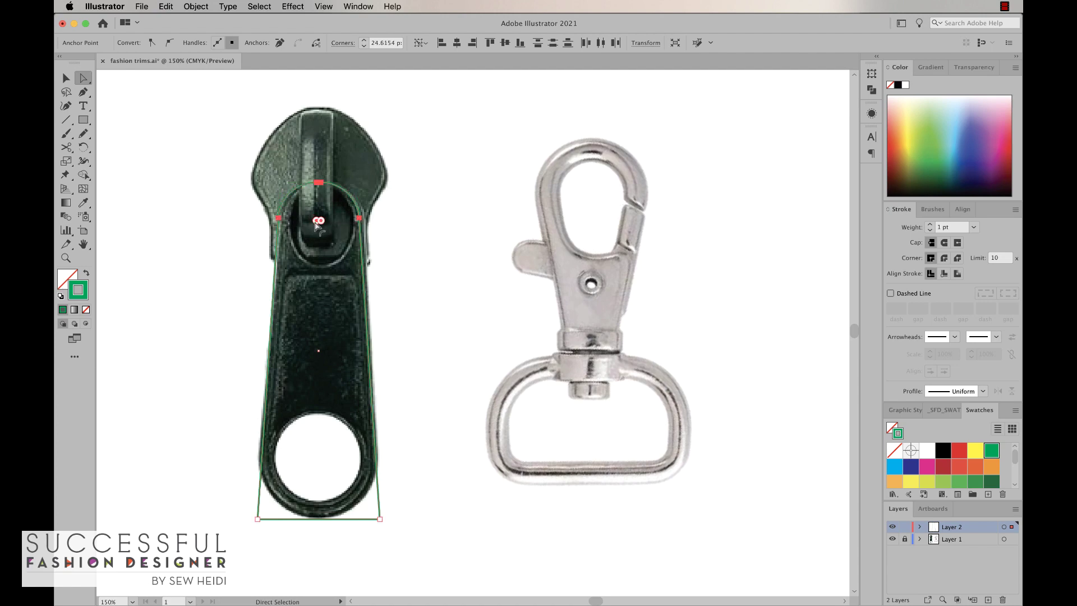
Step: Round both bottom corners of the pull tab shape to the maximum radius of about 36.8 px
{"action": "left_click", "coordinate": [259, 520]}
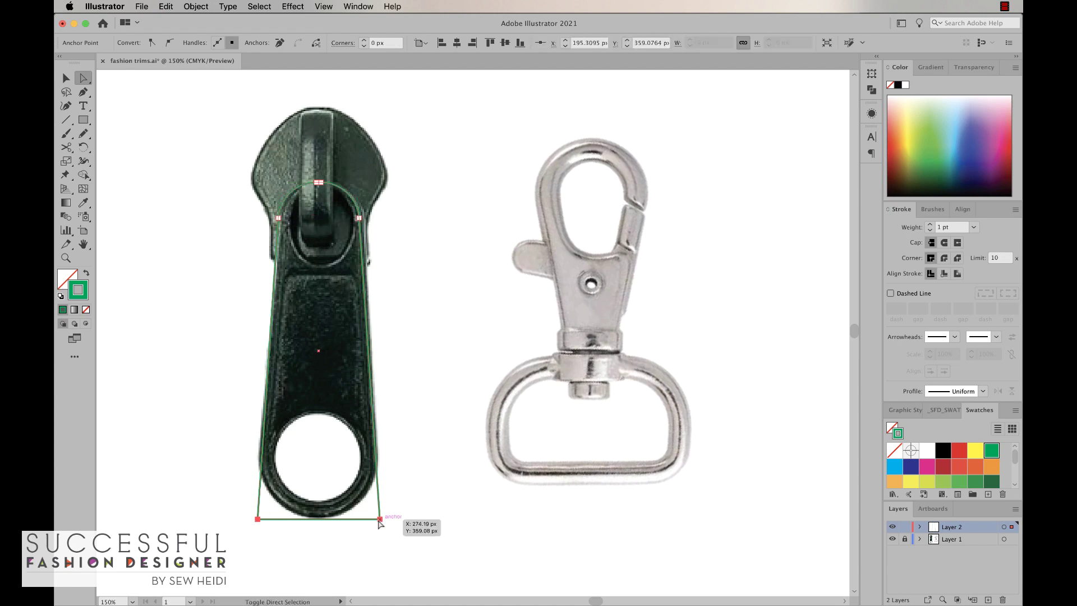
{"action": "left_click", "coordinate": [380, 519], "text": "shift"}
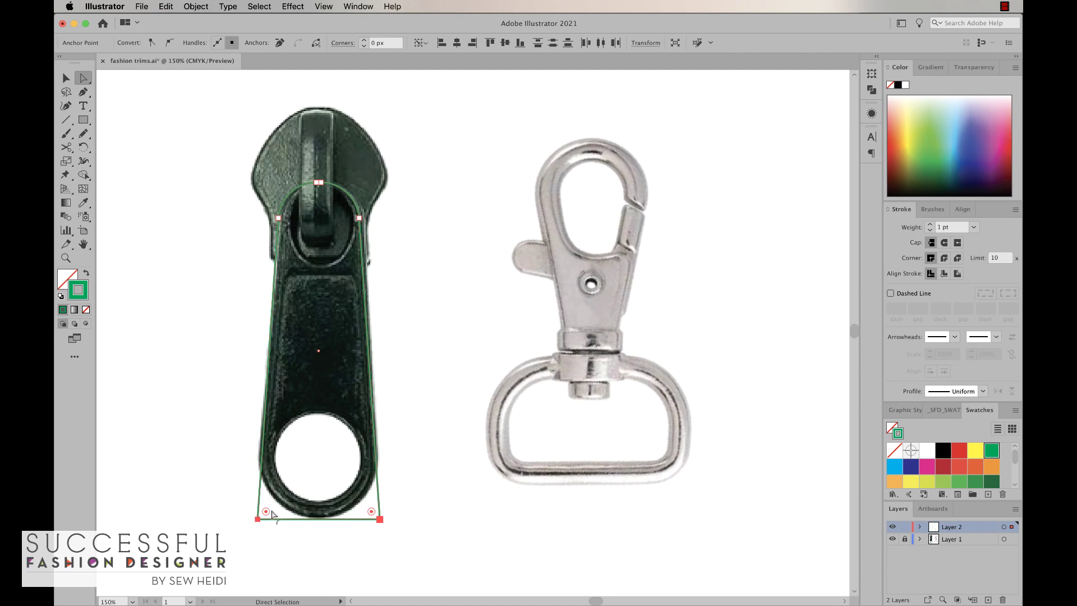
{"action": "left_click_drag", "start_coordinate": [266, 512], "coordinate": [318, 461]}
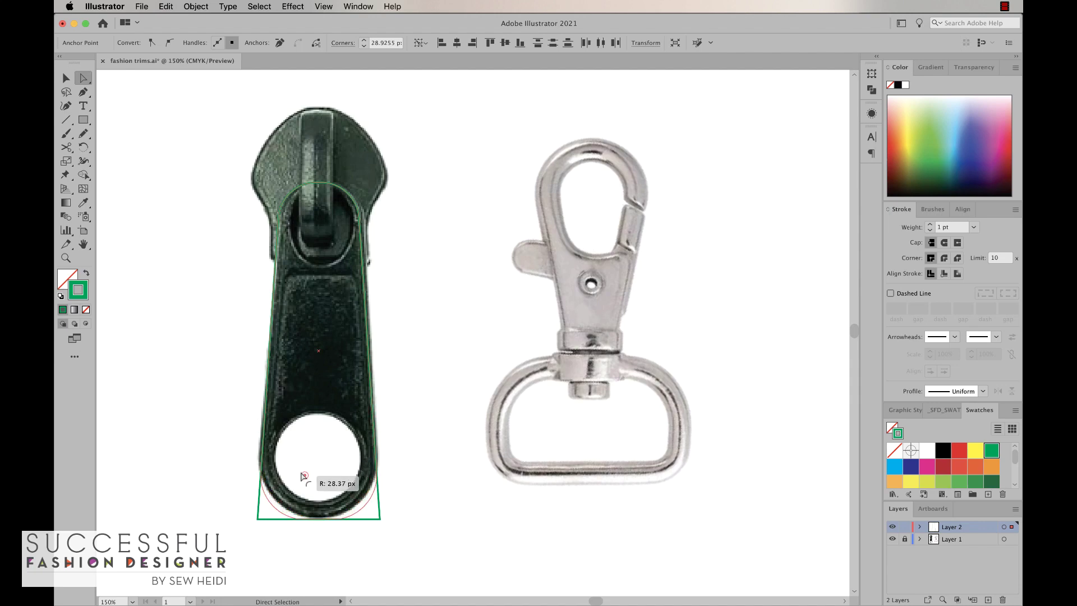
{"action": "left_click_drag", "start_coordinate": [331, 445], "coordinate": [355, 416]}
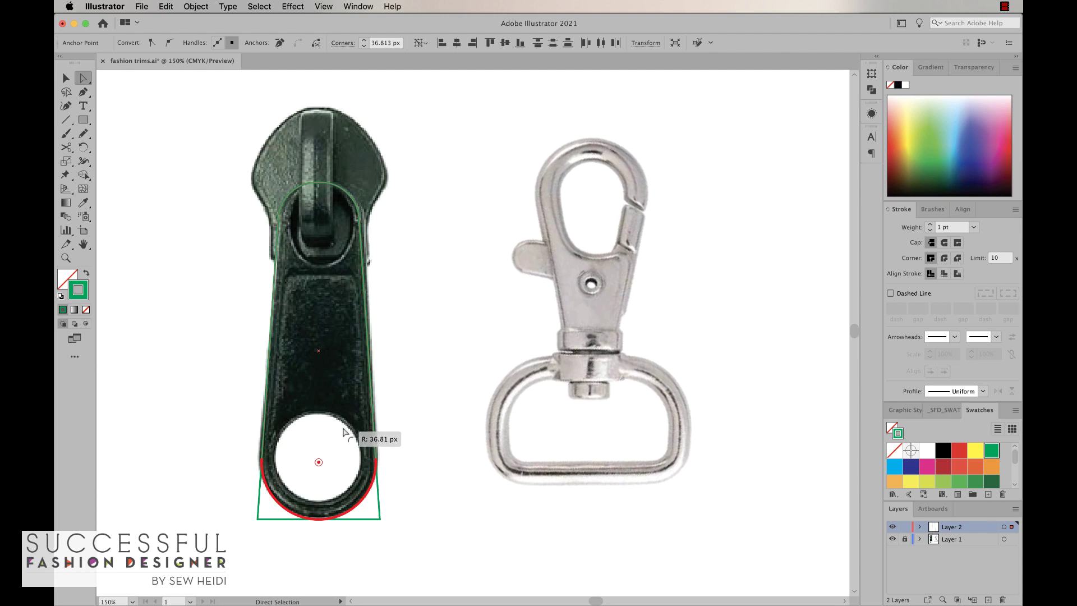
{"action": "left_click_drag", "start_coordinate": [331, 453], "coordinate": [314, 465]}
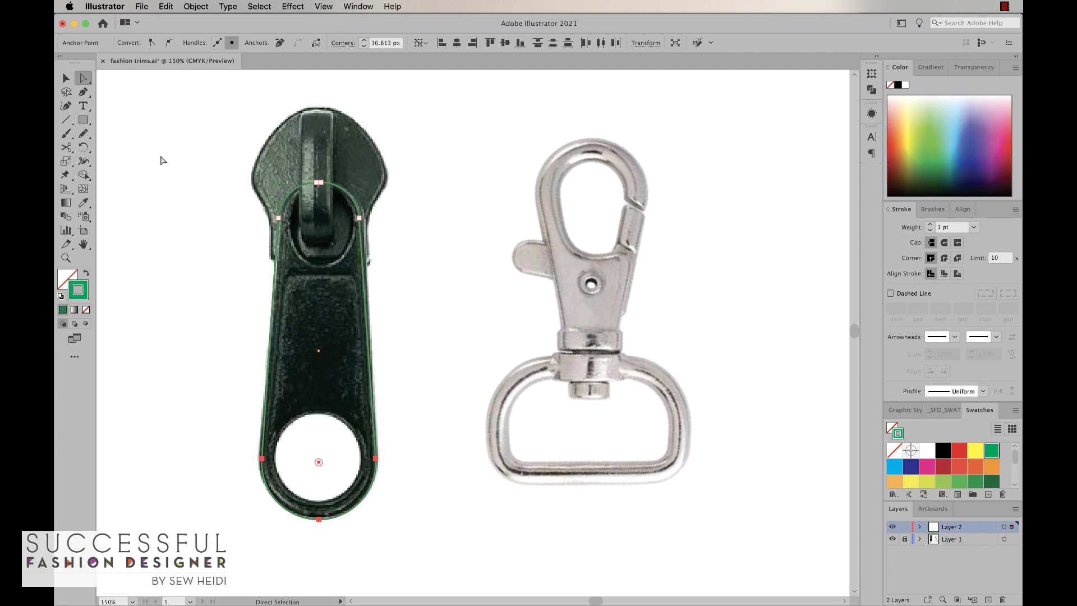
Step: Draw a narrow upright rectangle over the raised bar at the top of the zipper slider
{"action": "left_click", "coordinate": [83, 121]}
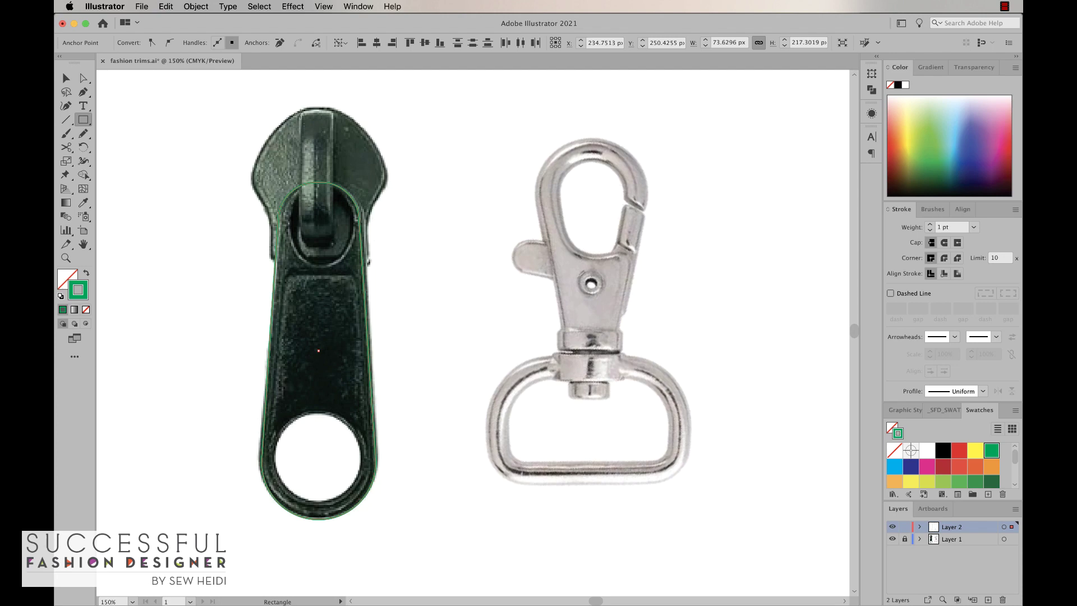
{"action": "left_click_drag", "start_coordinate": [297, 107], "coordinate": [338, 247]}
{"action": "left_click_drag", "start_coordinate": [334, 245], "coordinate": [335, 246]}
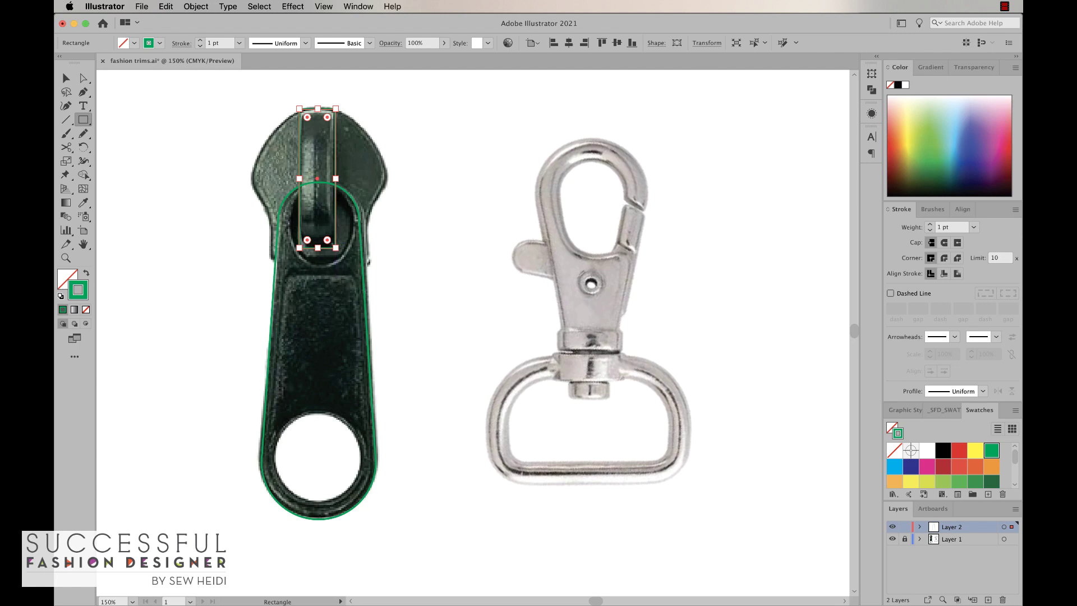
Step: Round the two top corners of the bar rectangle slightly, to a radius of about 4.7 px
{"action": "scroll", "coordinate": [277, 158], "scroll_direction": "up", "scroll_amount": 4}
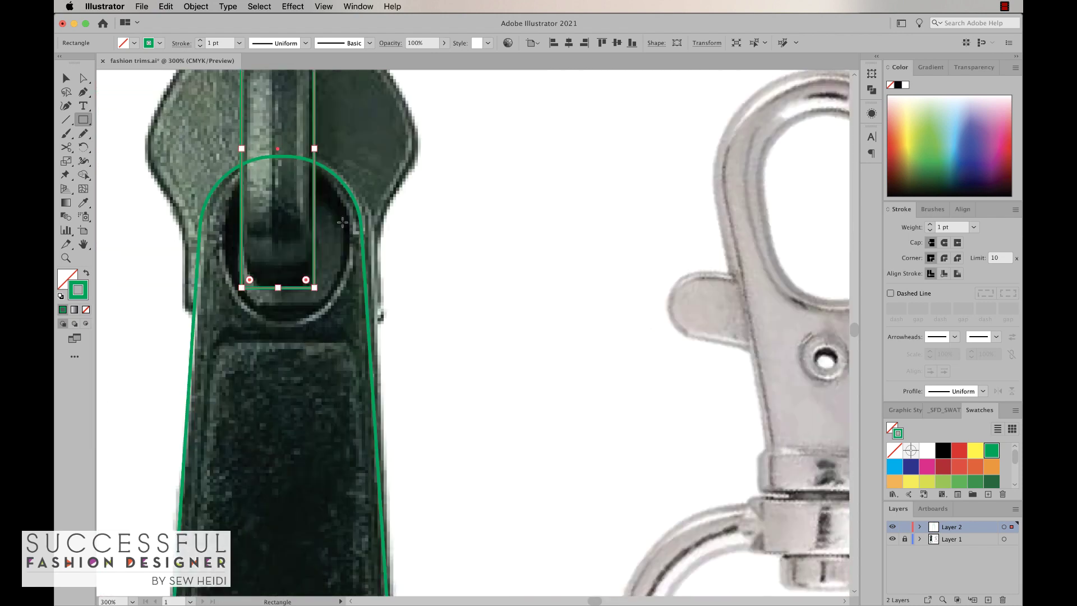
{"action": "scroll", "coordinate": [342, 222], "scroll_direction": "up", "scroll_amount": 2}
{"action": "left_click", "coordinate": [84, 78]}
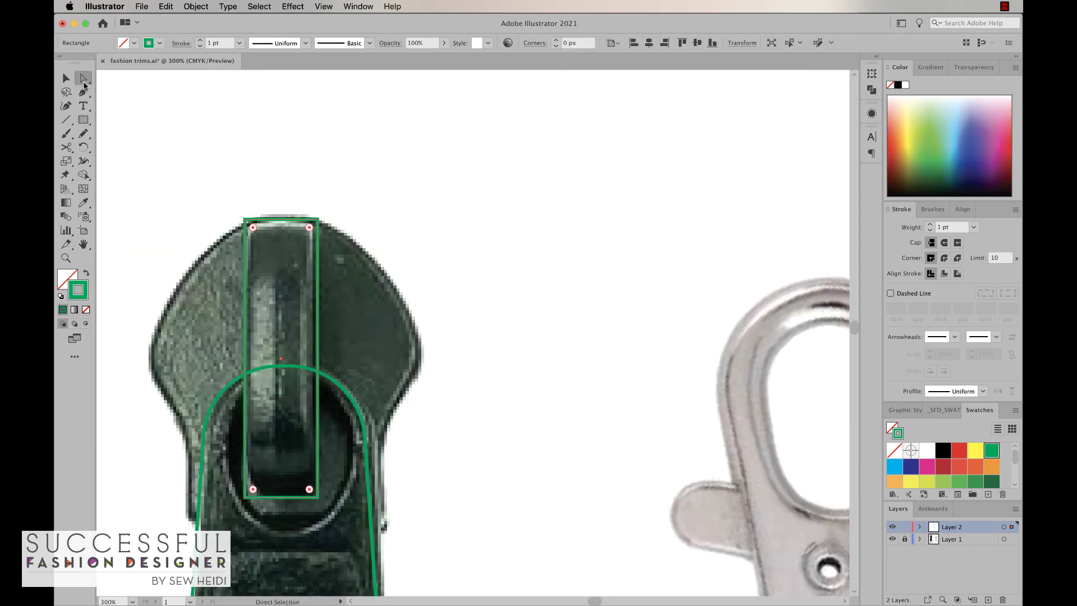
{"action": "left_click", "coordinate": [258, 121]}
{"action": "left_click", "coordinate": [245, 220]}
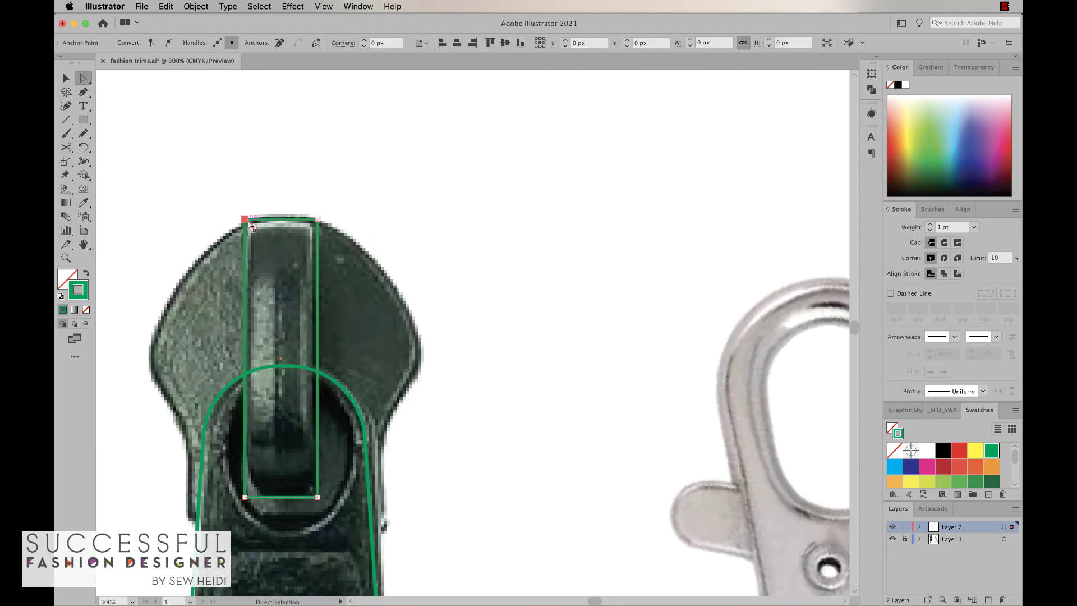
{"action": "left_click", "coordinate": [317, 220], "text": "shift"}
{"action": "left_click_drag", "start_coordinate": [257, 229], "coordinate": [267, 240]}
Step: Fully round the two bottom corners of the bar rectangle to about 11.7 px and deselect it
{"action": "scroll", "coordinate": [319, 390], "scroll_direction": "down", "scroll_amount": 3}
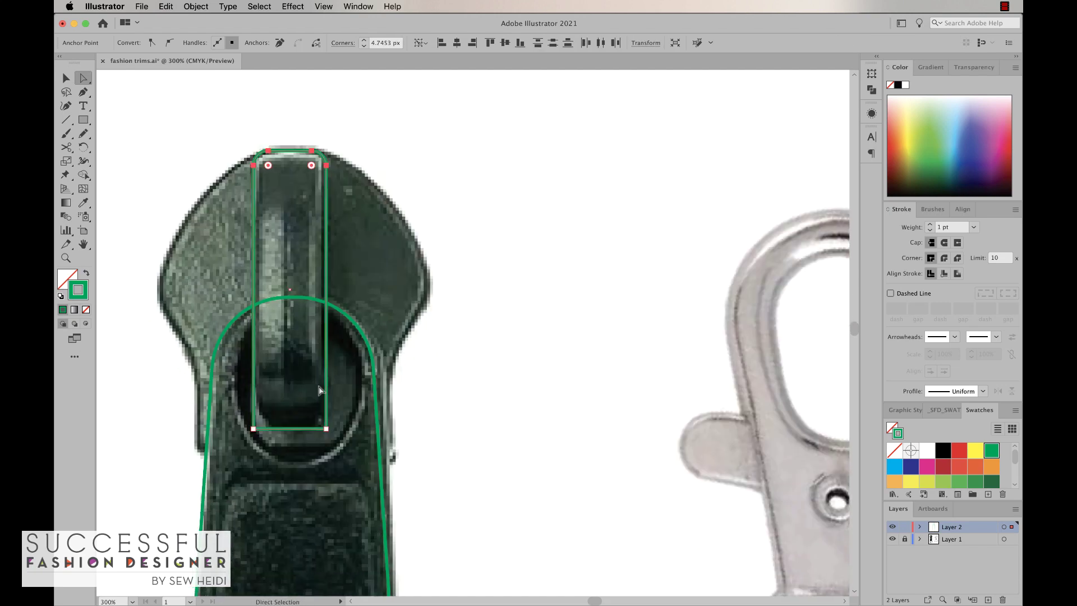
{"action": "left_click", "coordinate": [253, 428]}
{"action": "left_click", "coordinate": [326, 429], "text": "shift"}
{"action": "left_click_drag", "start_coordinate": [262, 421], "coordinate": [289, 392]}
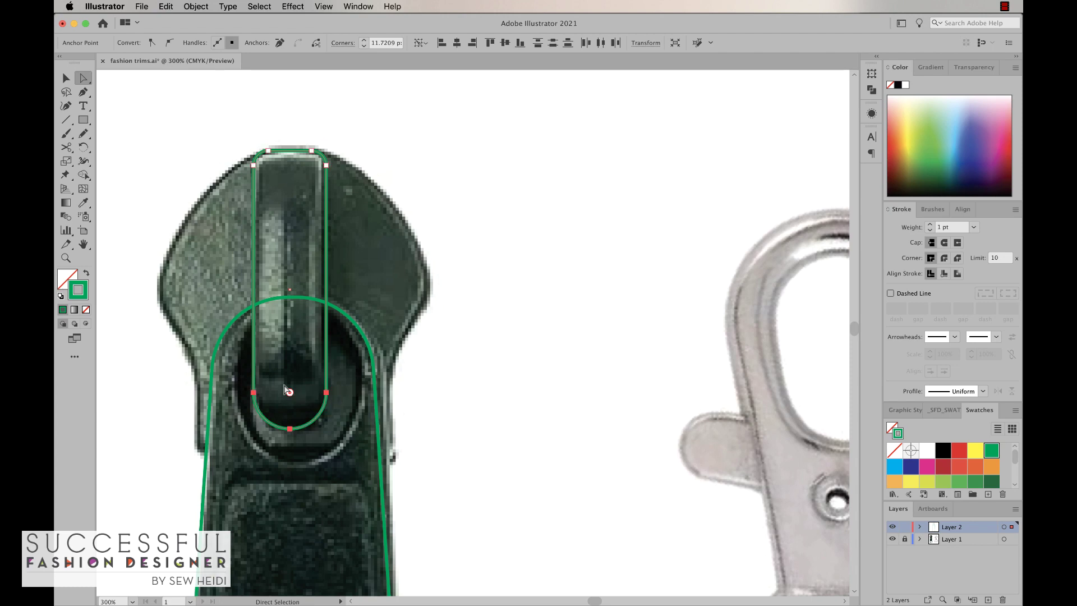
{"action": "left_click", "coordinate": [492, 340]}
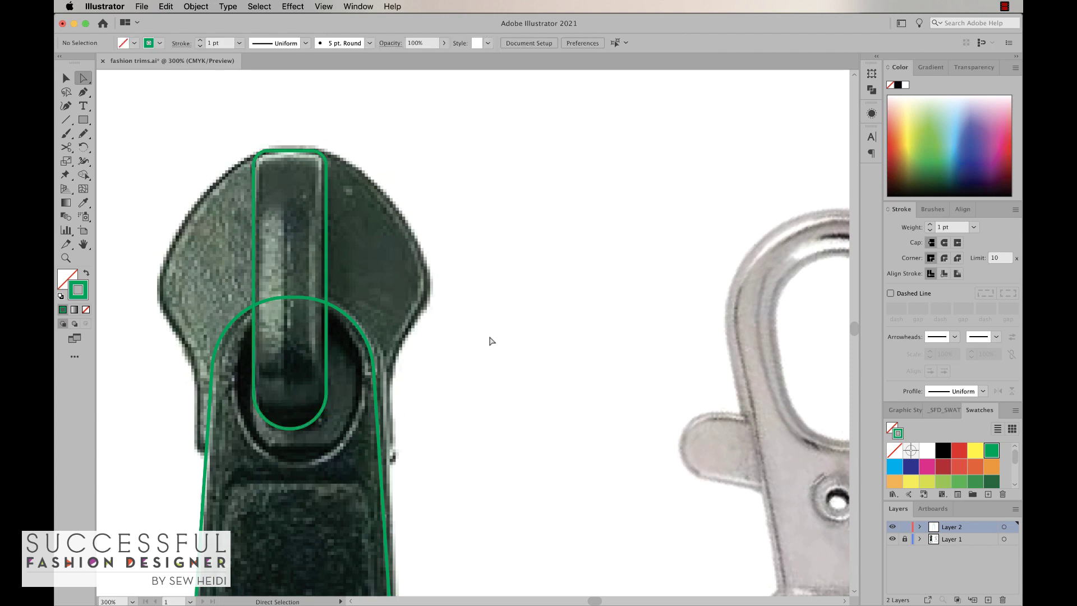
Step: Draw an ellipse about 84 by 94 px over the rounded upper body of the zipper slider
{"action": "key", "text": "super+minus"}
{"action": "key", "text": "super+minus"}
{"action": "scroll", "coordinate": [517, 374], "scroll_direction": "down", "scroll_amount": 3}
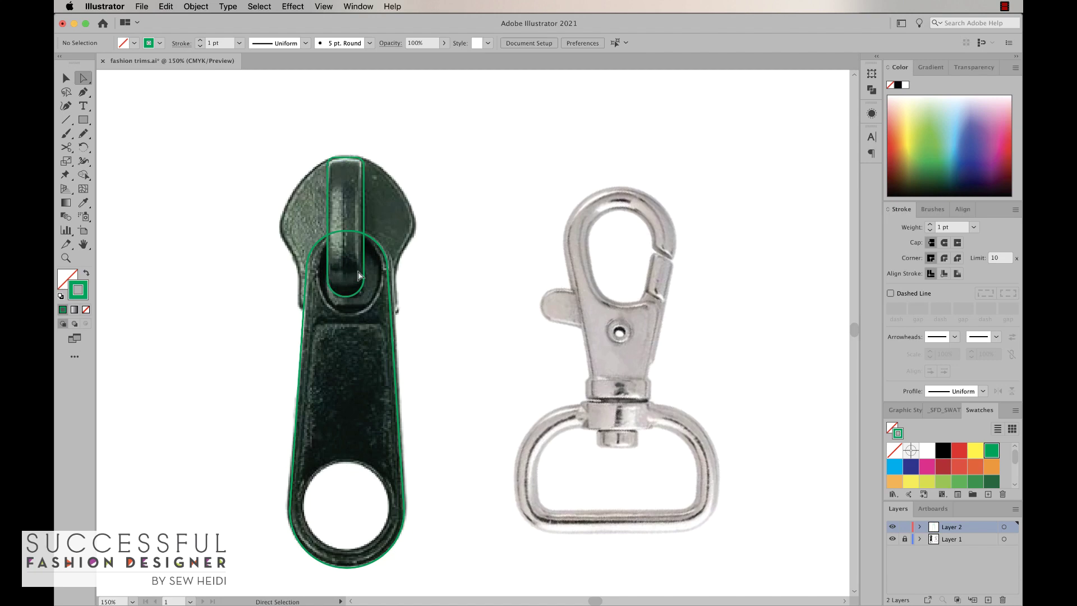
{"action": "left_click", "coordinate": [83, 122]}
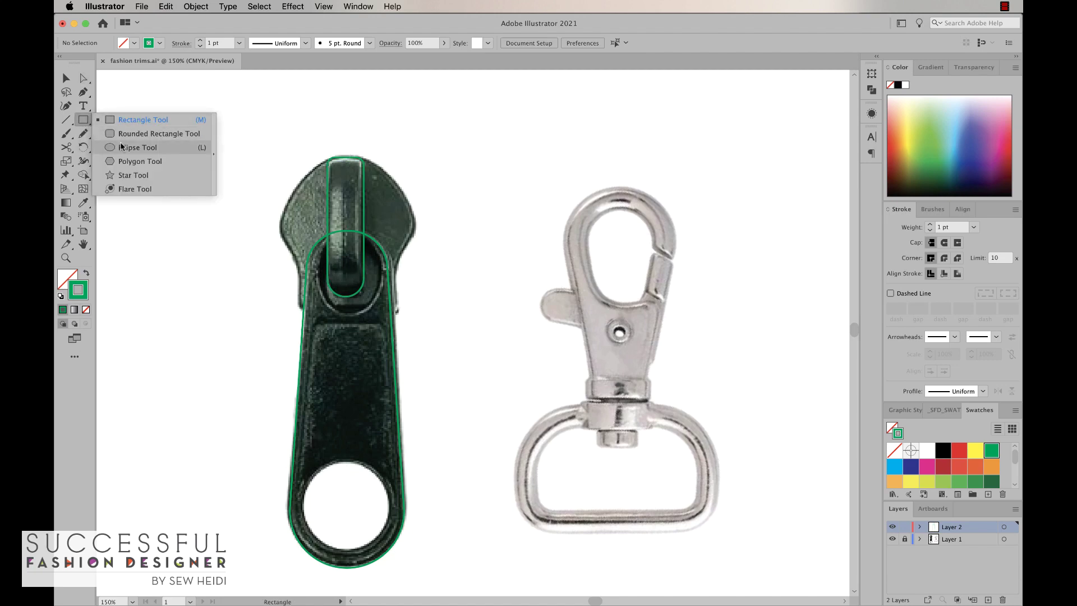
{"action": "left_click", "coordinate": [124, 147]}
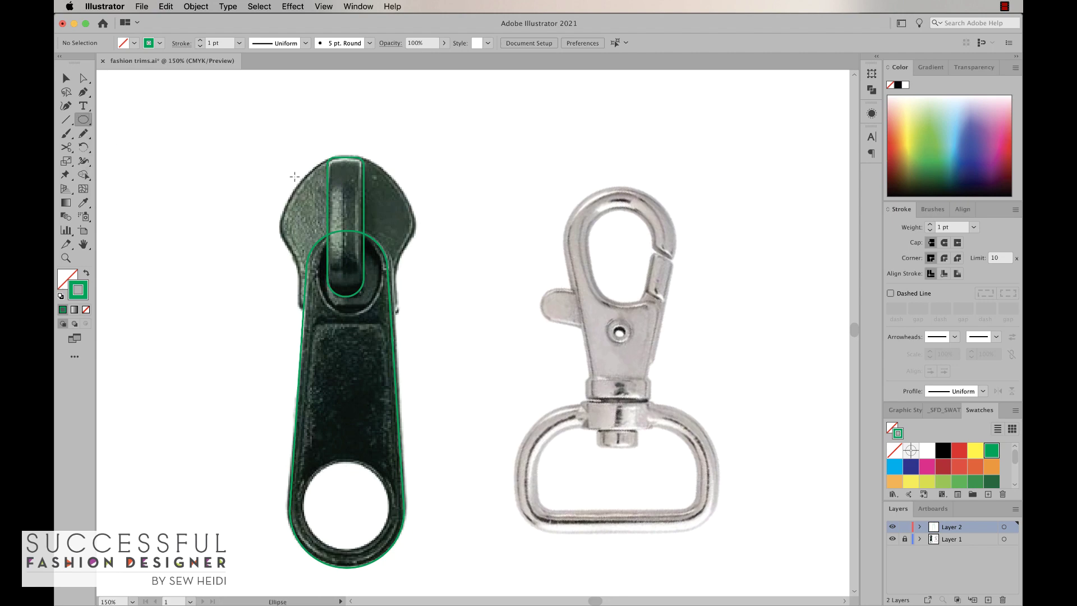
{"action": "left_click_drag", "start_coordinate": [290, 167], "coordinate": [412, 302]}
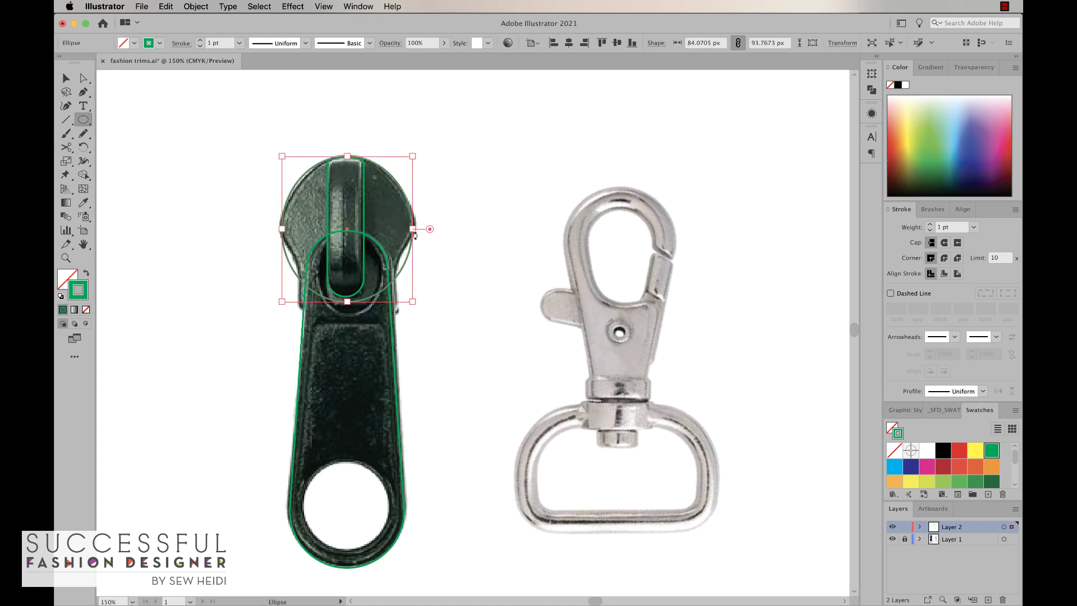
Step: Draw a narrow ellipse about 24 by 58 px along the inward curve on the slider body's left side
{"action": "key", "text": "super+equal"}
{"action": "key", "text": "super+equal"}
{"action": "scroll", "coordinate": [267, 163], "scroll_direction": "left", "scroll_amount": 5}
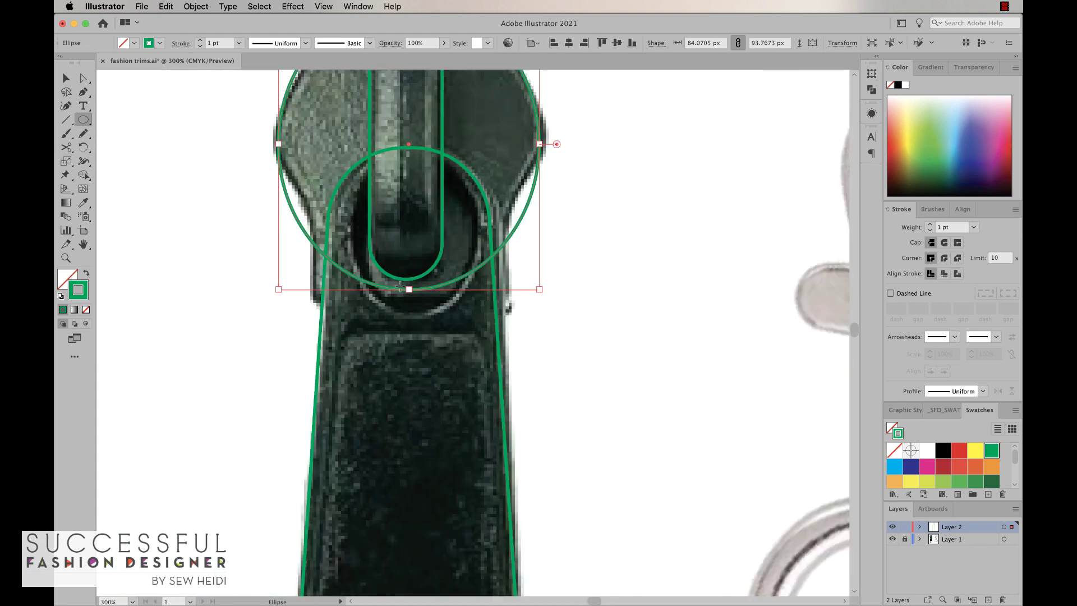
{"action": "left_click_drag", "start_coordinate": [267, 162], "coordinate": [333, 343]}
Step: Start reflecting the narrow left ellipse around the bottom centre anchor of the large slider-body ellipse, with its options open
{"action": "key", "text": "super+minus"}
{"action": "key", "text": "super+minus"}
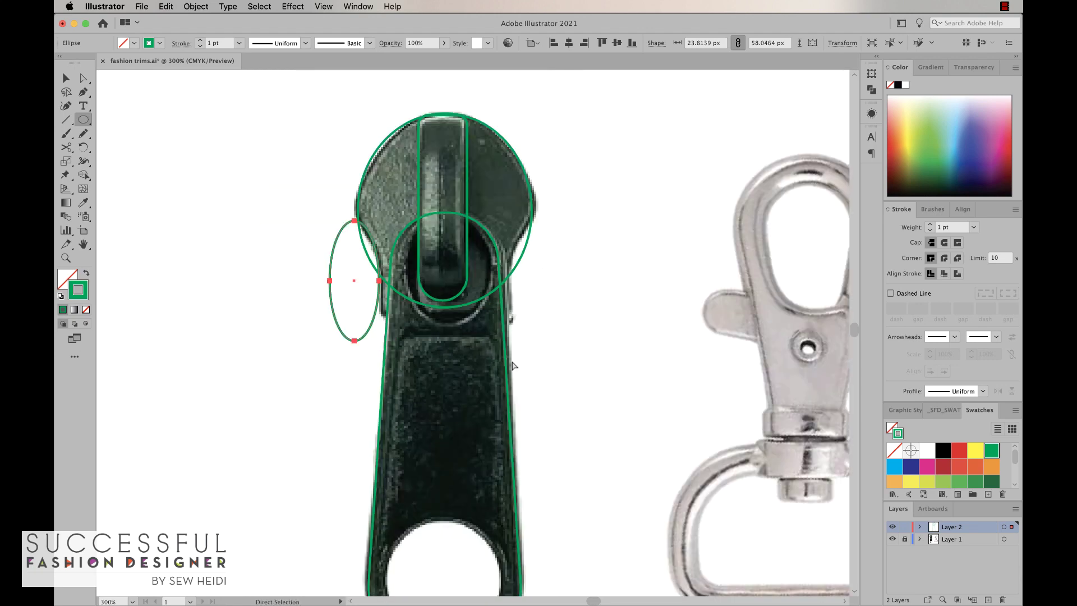
{"action": "scroll", "coordinate": [494, 364], "scroll_direction": "right", "scroll_amount": 3}
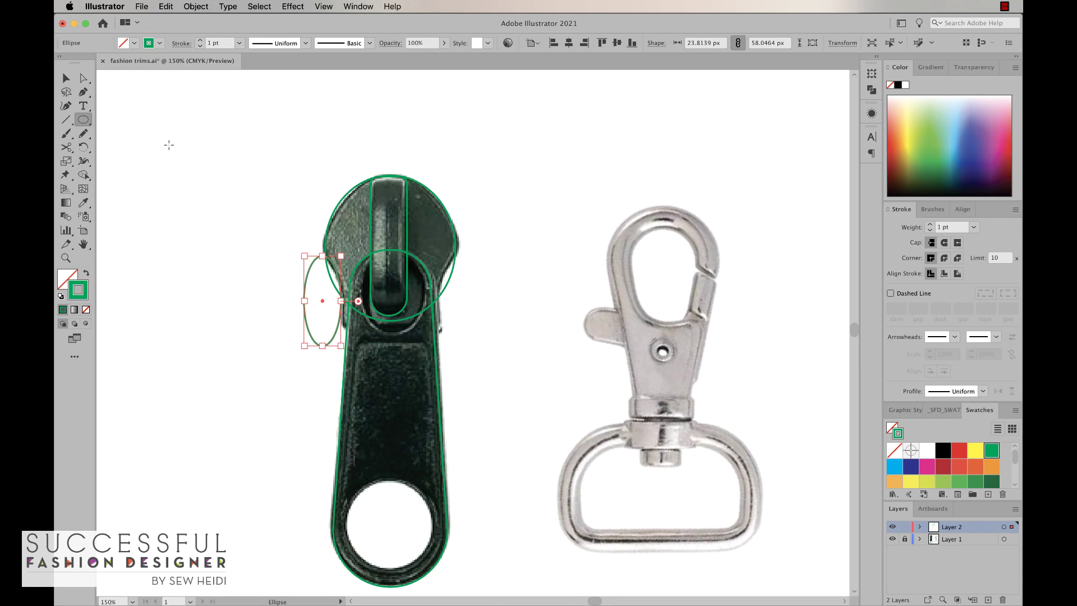
{"action": "left_click", "coordinate": [83, 147]}
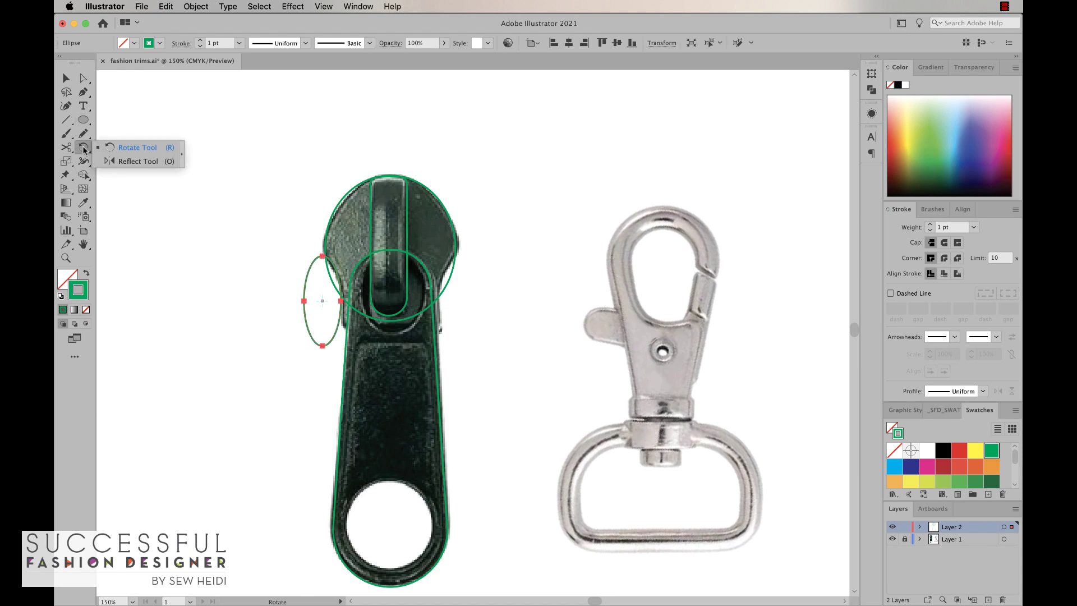
{"action": "left_click", "coordinate": [132, 162]}
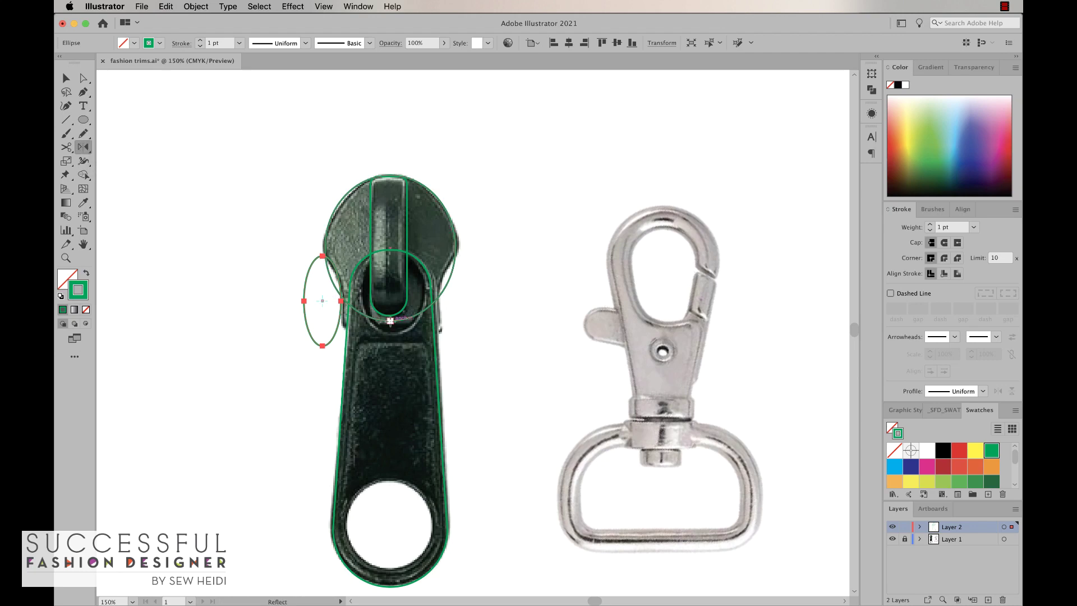
{"action": "key", "text": "super+equal"}
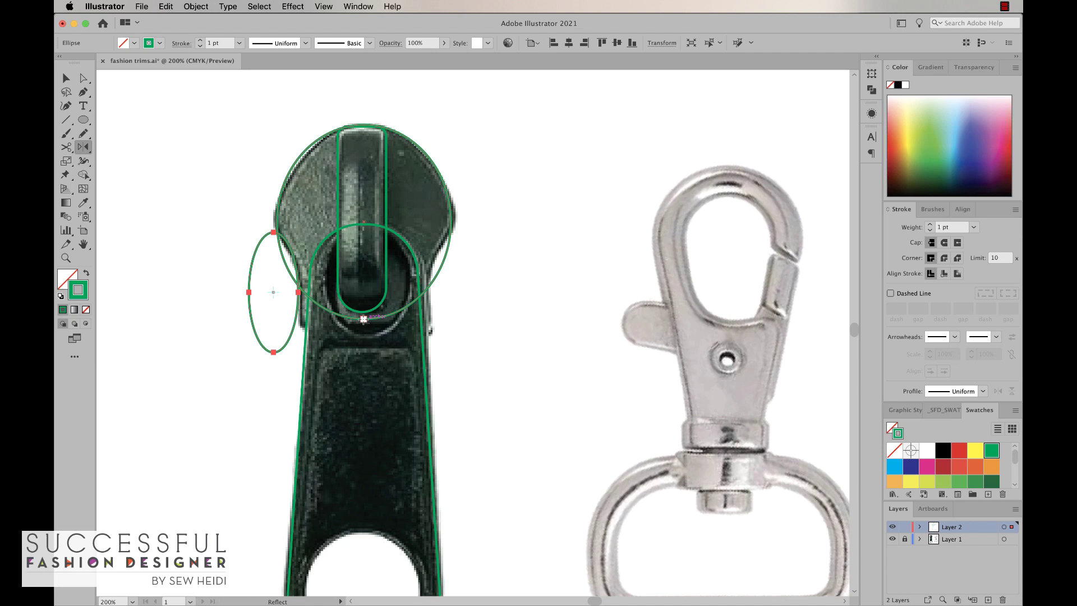
{"action": "left_click", "coordinate": [363, 318], "text": "alt"}
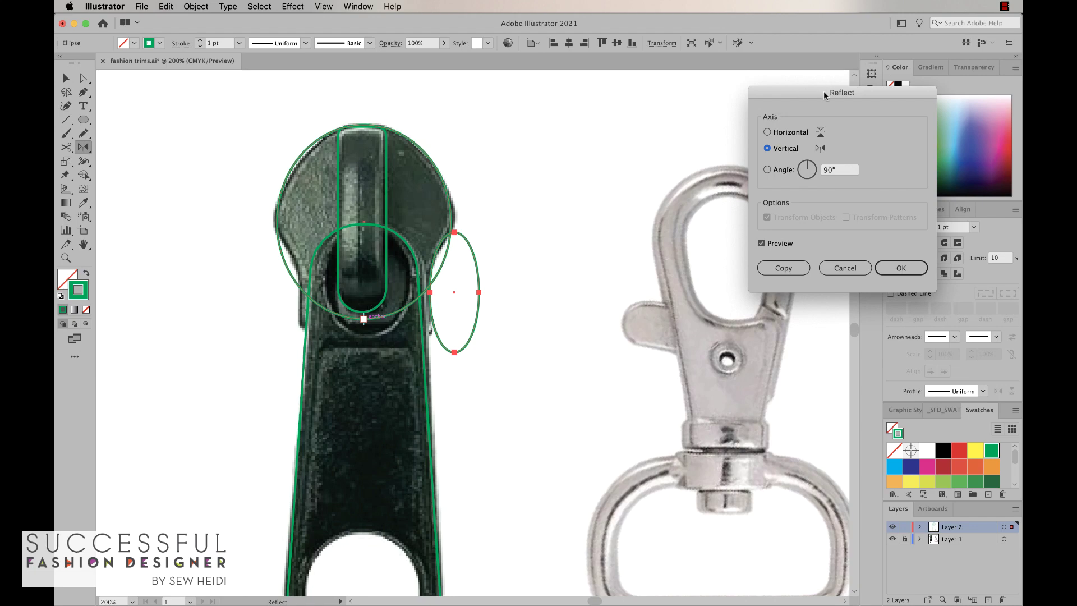
{"action": "mouse_move", "coordinate": [823, 90]}
{"action": "left_mouse_down"}
{"action": "mouse_move", "coordinate": [646, 122]}
{"action": "mouse_move", "coordinate": [597, 159]}
{"action": "left_mouse_up"}
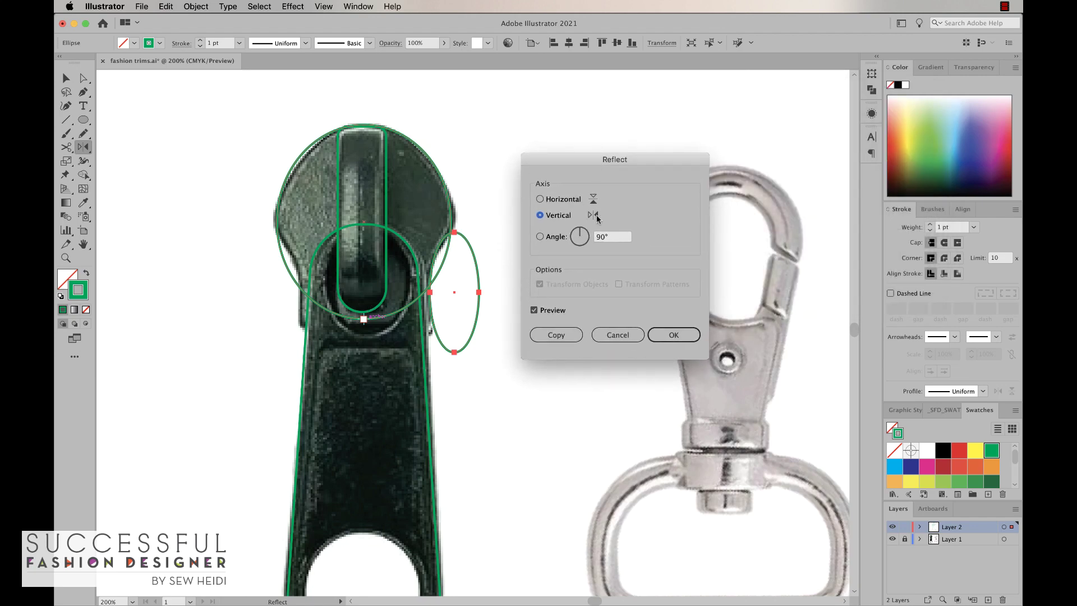
Step: Preview the ellipse's reflection across the horizontal axis and at a custom angle
{"action": "left_click", "coordinate": [554, 200]}
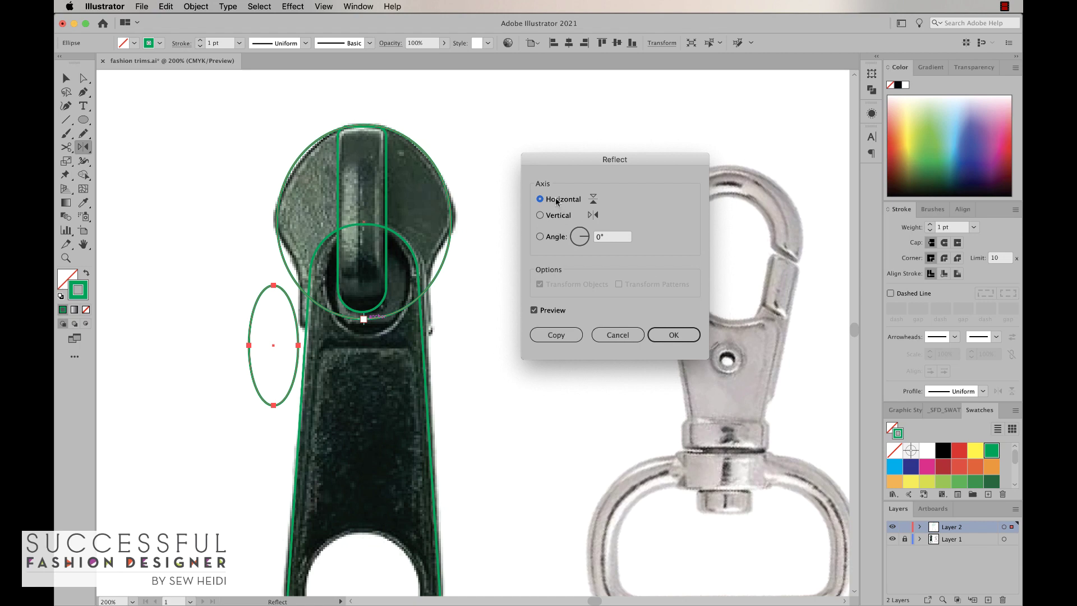
{"action": "left_click", "coordinate": [553, 238]}
{"action": "left_click", "coordinate": [586, 235]}
{"action": "left_click_drag", "start_coordinate": [588, 239], "coordinate": [581, 230]}
Step: Reflect the narrow ellipse across the vertical axis as a copy on the slider body's right side
{"action": "left_click", "coordinate": [554, 217]}
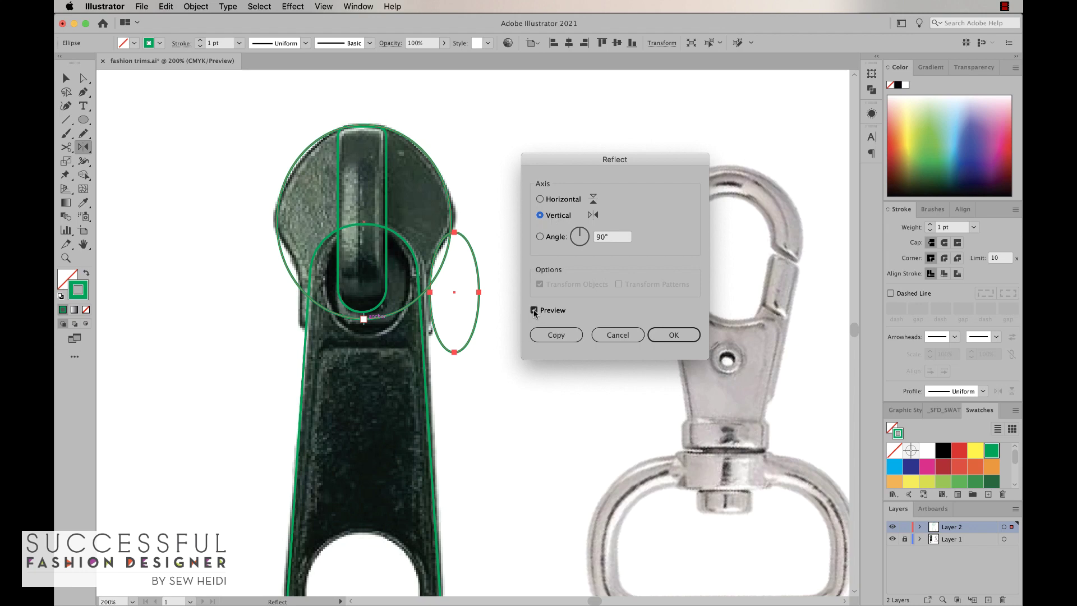
{"action": "left_click", "coordinate": [558, 336]}
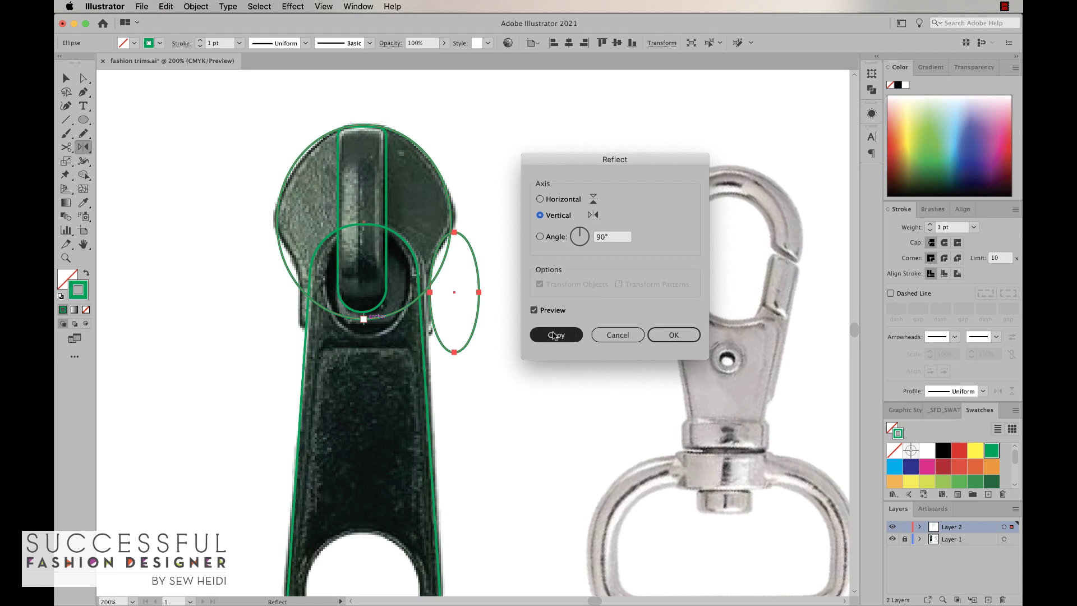
{"action": "left_click", "coordinate": [556, 336]}
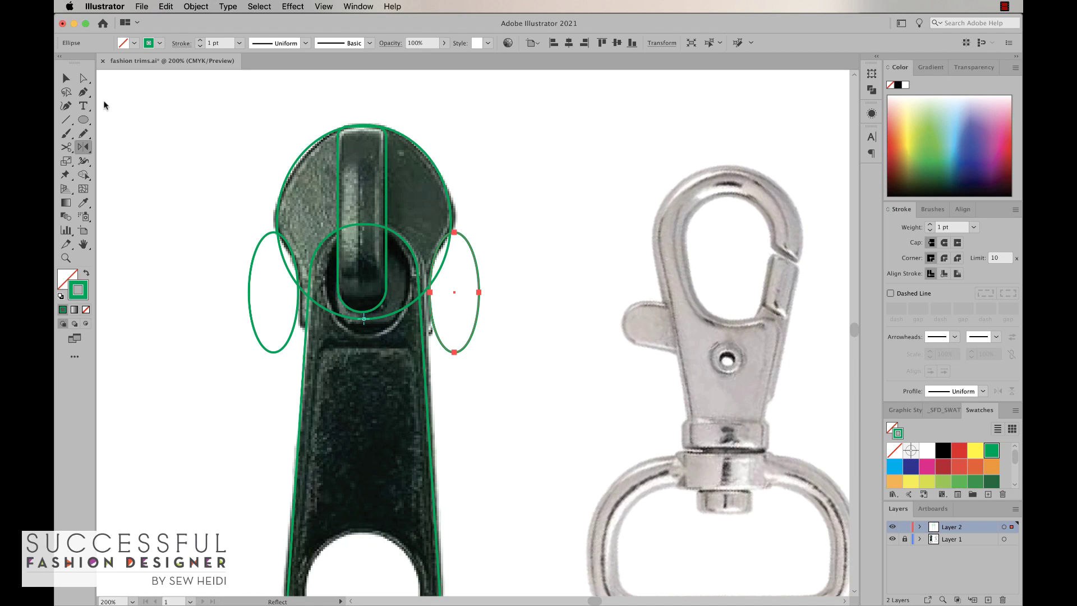
Step: Select the slider-body ellipse together with both narrow side ellipses and activate the Shape Builder tool
{"action": "left_click", "coordinate": [65, 78]}
{"action": "left_click_drag", "start_coordinate": [265, 218], "coordinate": [296, 276]}
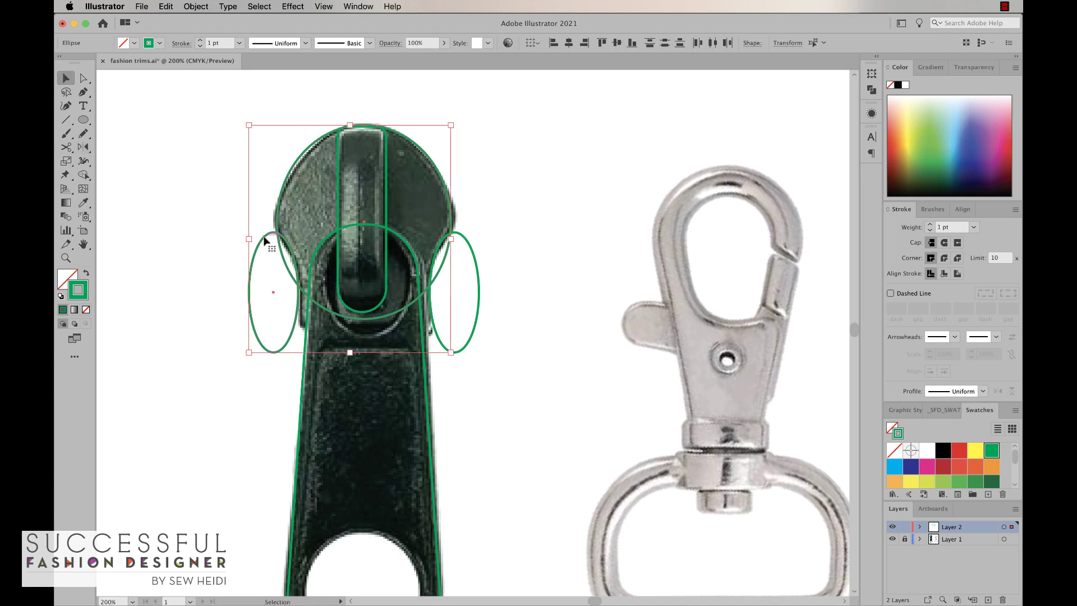
{"action": "left_click", "coordinate": [474, 250], "text": "shift"}
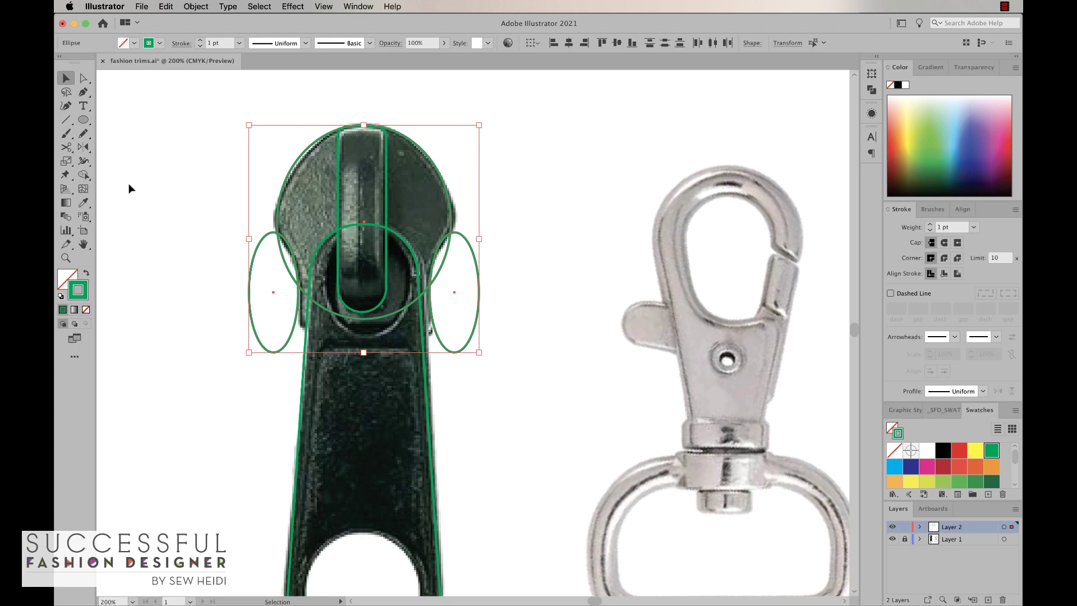
{"action": "key", "text": "shift"}
{"action": "key", "text": "shift+m"}
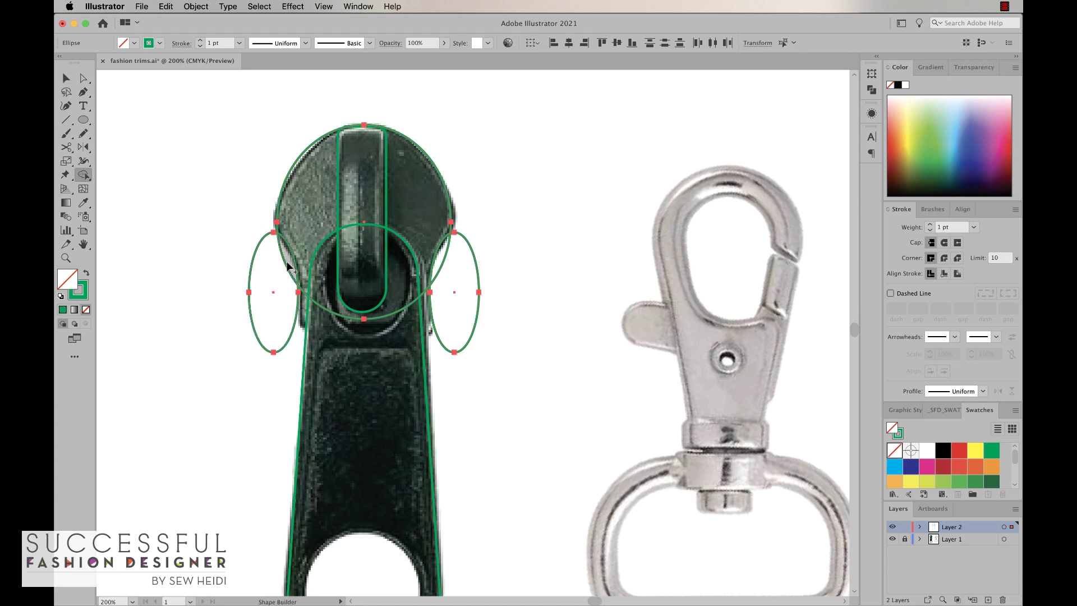
{"action": "left_click", "coordinate": [82, 176]}
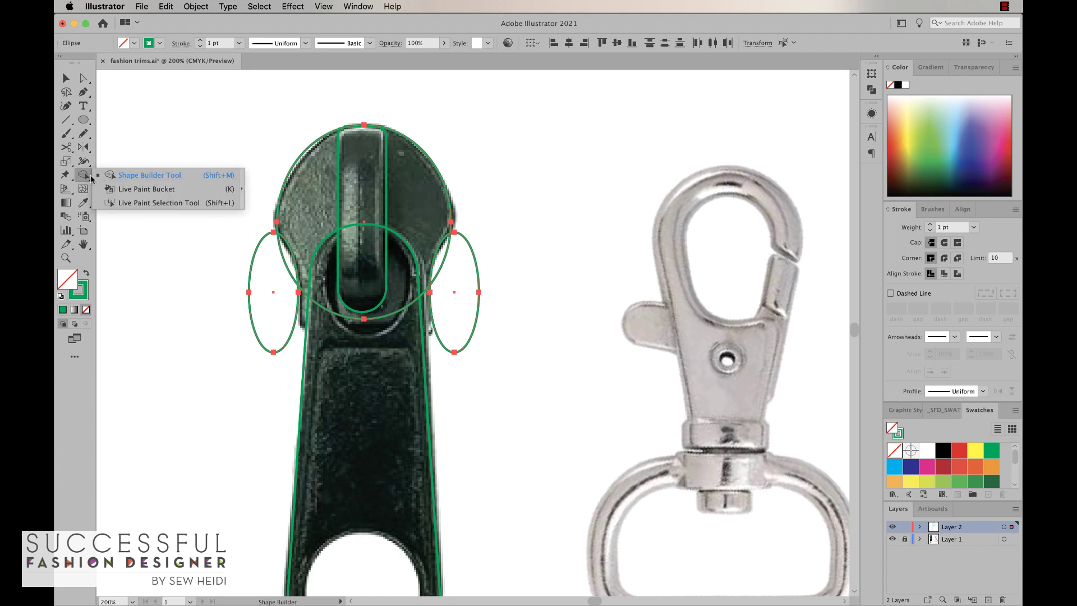
{"action": "left_click", "coordinate": [150, 175]}
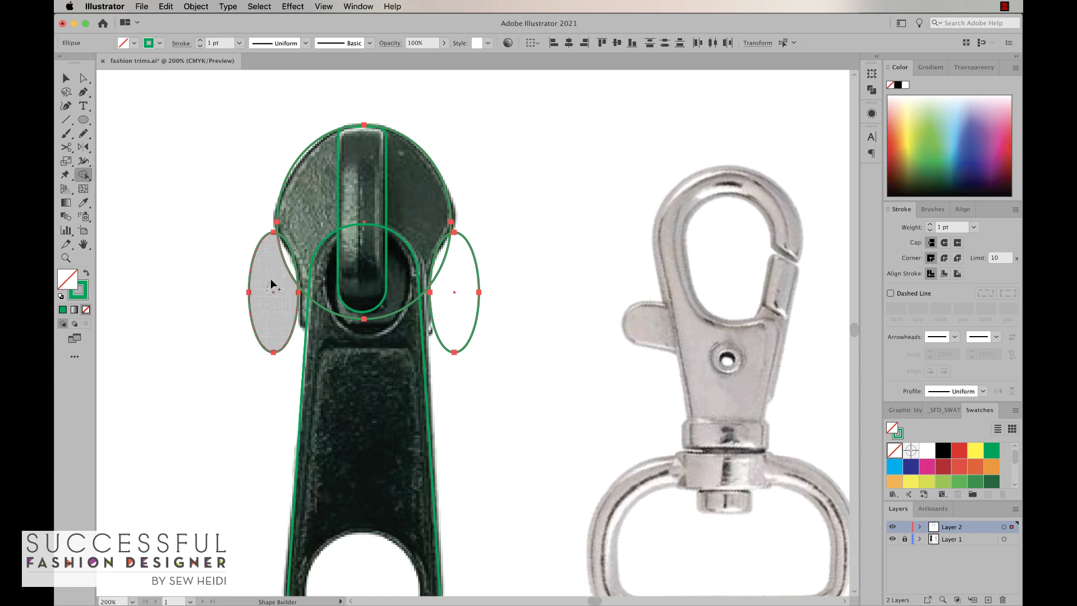
Step: Try merging the left narrow ellipse with the slider-body area using Shape Builder, and undo it
{"action": "left_click_drag", "start_coordinate": [269, 282], "coordinate": [301, 237]}
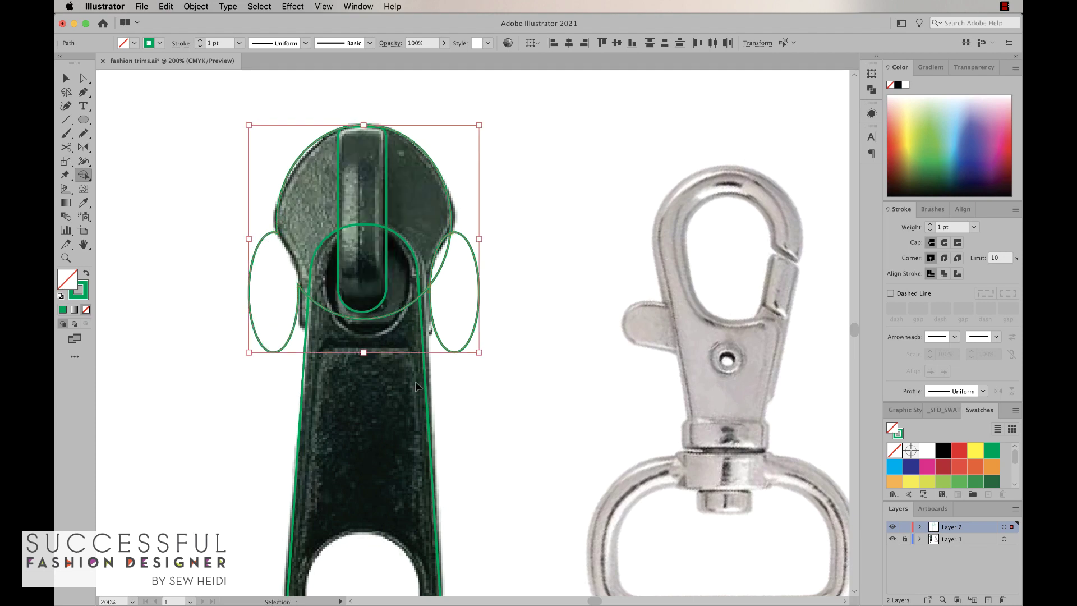
{"action": "key", "text": "super+z"}
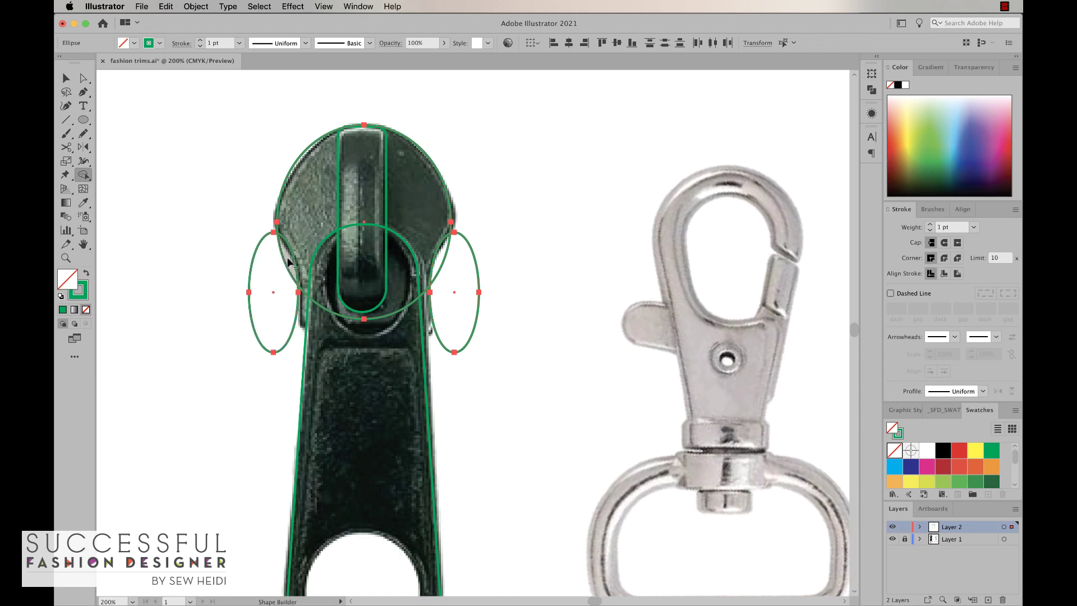
Step: Subtract both narrow side ellipses and the areas where they overlap from the slider body with Shape Builder
{"action": "left_click", "coordinate": [272, 292], "text": "alt"}
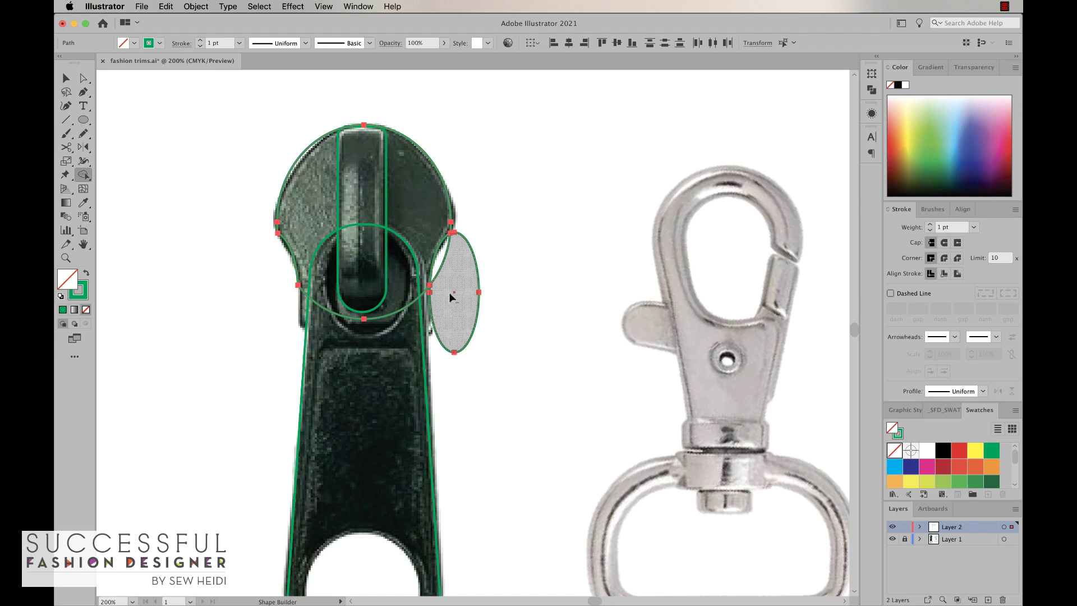
{"action": "left_click", "coordinate": [438, 262], "text": "alt"}
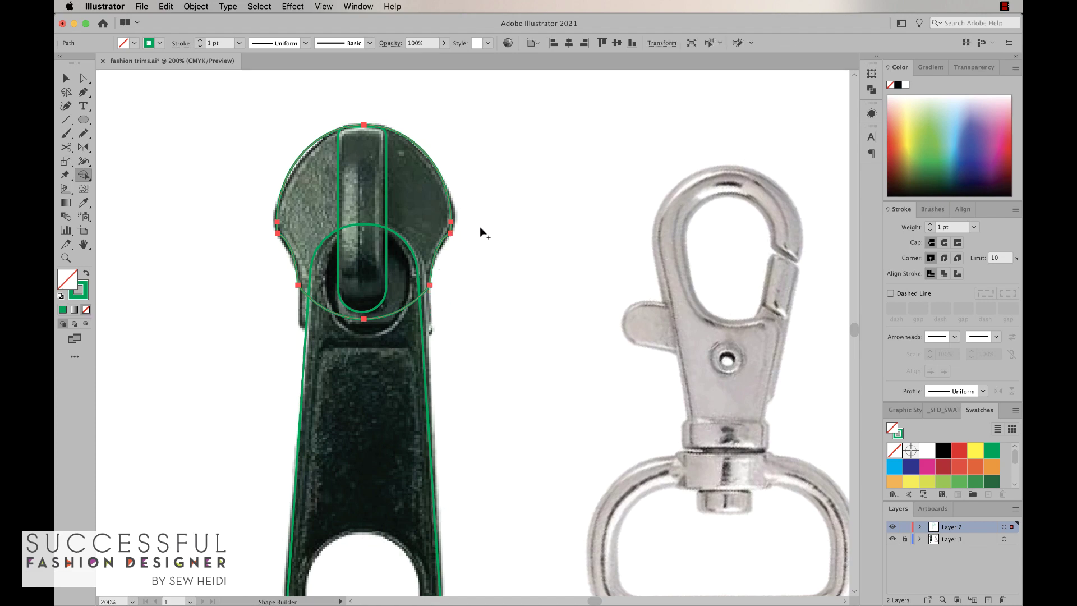
{"action": "left_click", "coordinate": [66, 78]}
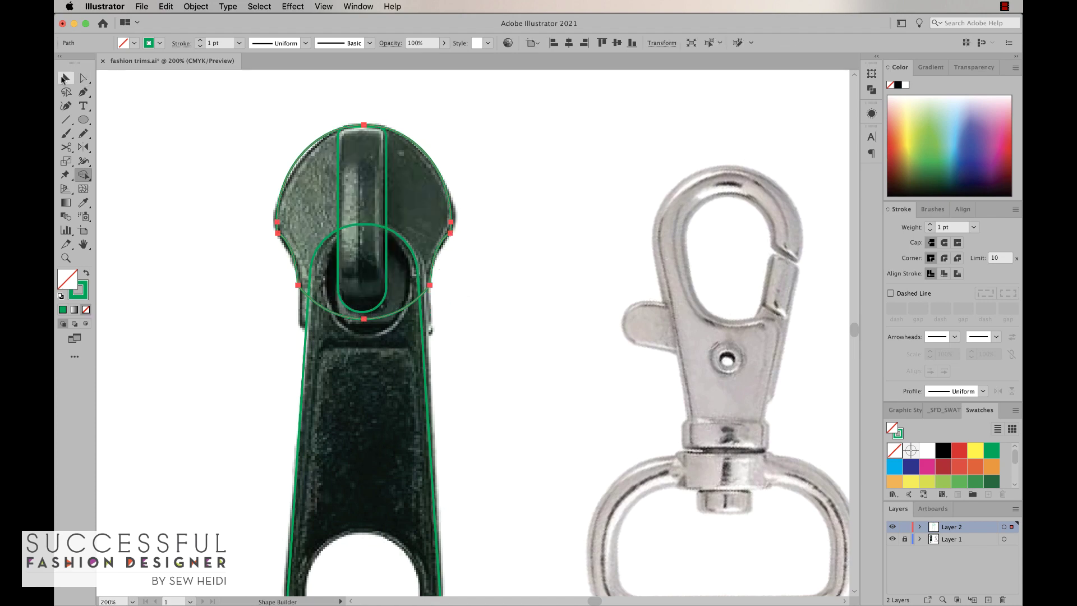
{"action": "left_click", "coordinate": [240, 164]}
Step: Round the slider body's left and right side corners, where the inward curves begin, to about 7.8 px and deselect
{"action": "left_click", "coordinate": [285, 240]}
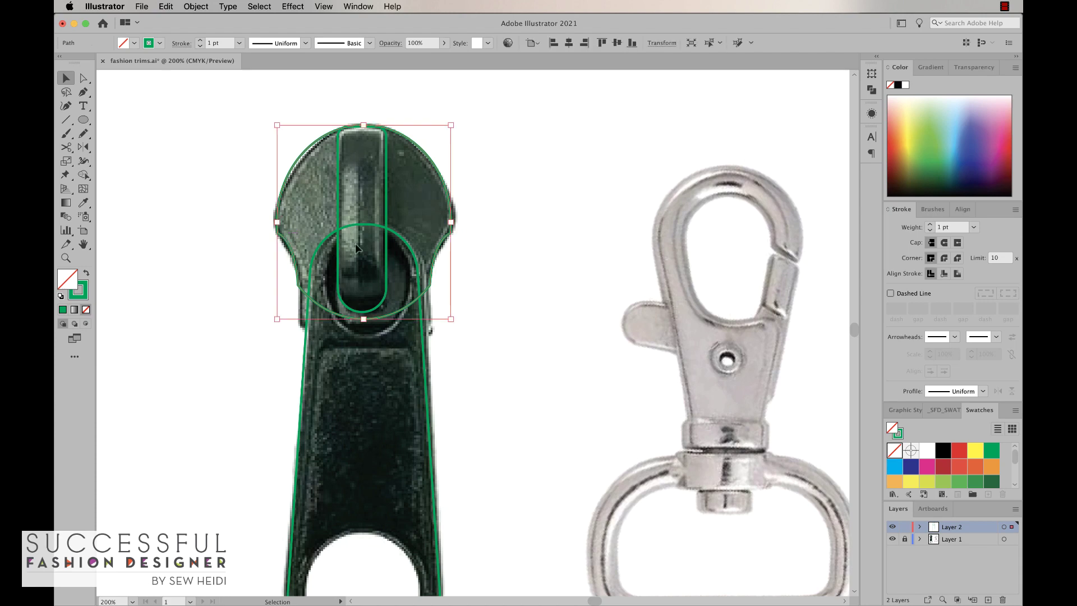
{"action": "key", "text": "super+equal"}
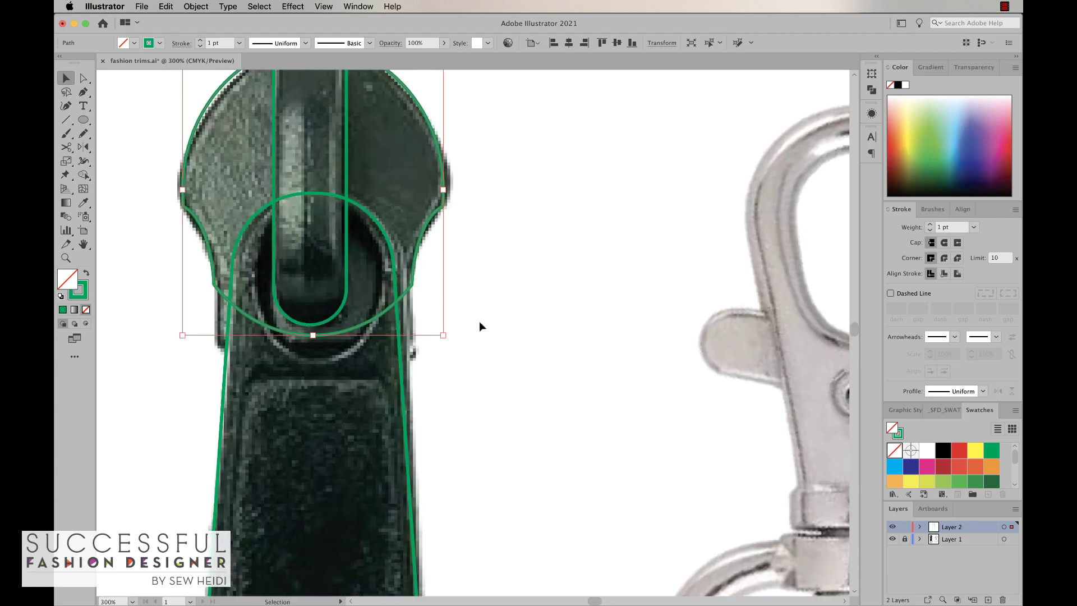
{"action": "scroll", "coordinate": [479, 321], "scroll_direction": "up", "scroll_amount": 3}
{"action": "scroll", "coordinate": [479, 320], "scroll_direction": "left", "scroll_amount": 1}
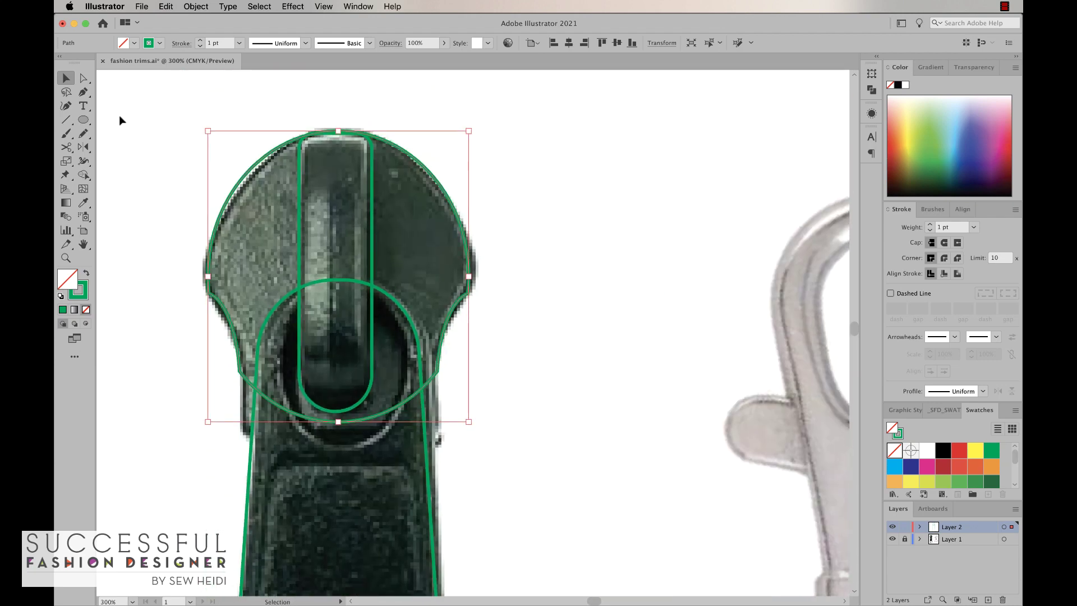
{"action": "key", "text": "a"}
{"action": "left_click", "coordinate": [212, 294]}
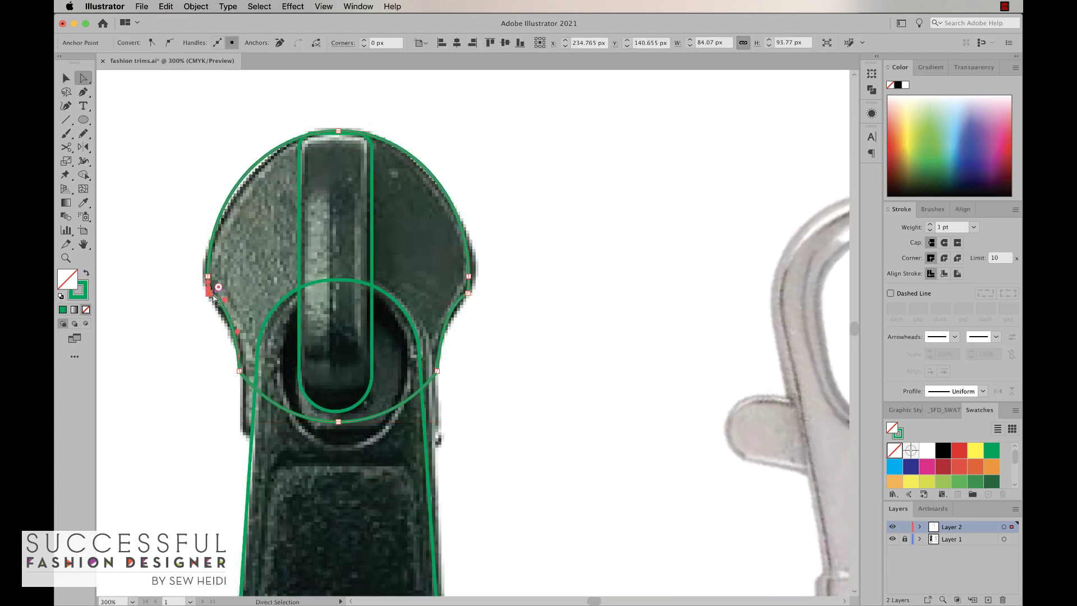
{"action": "left_click", "coordinate": [469, 293], "text": "shift"}
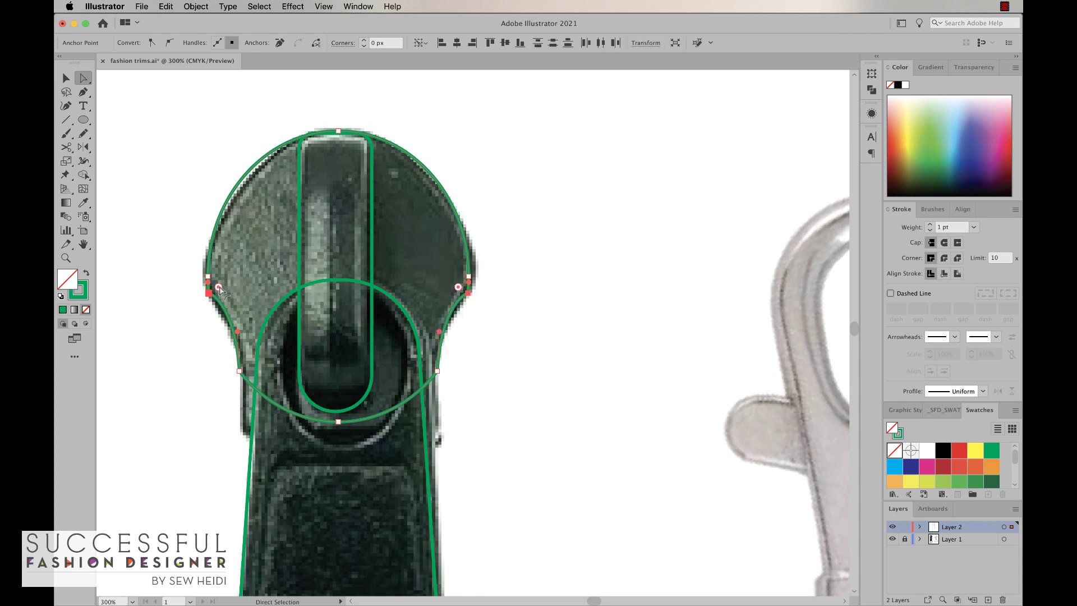
{"action": "left_click_drag", "start_coordinate": [219, 287], "coordinate": [231, 280]}
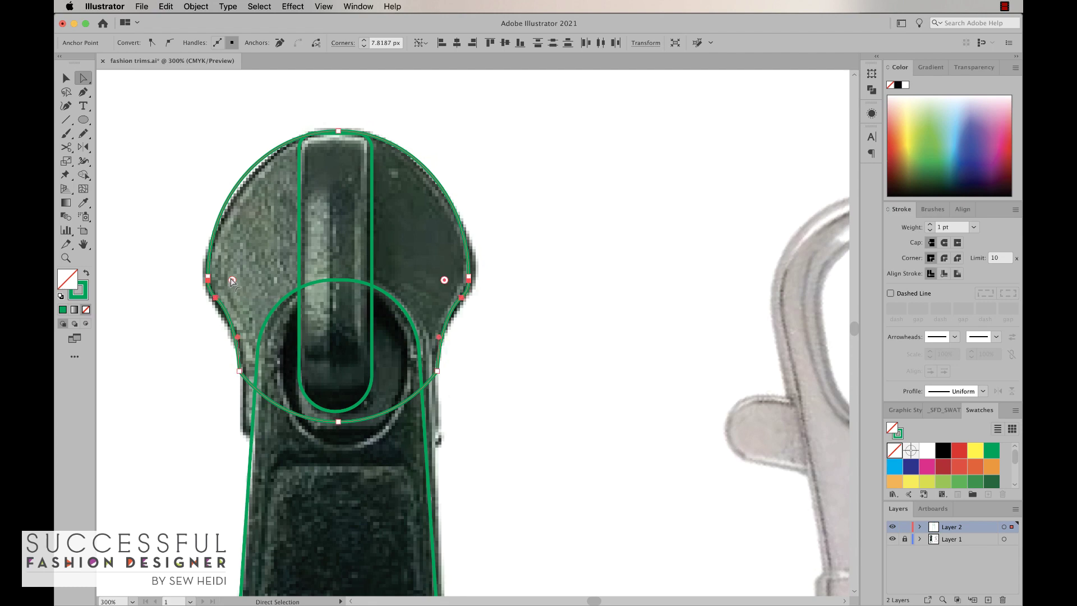
{"action": "left_click", "coordinate": [480, 372]}
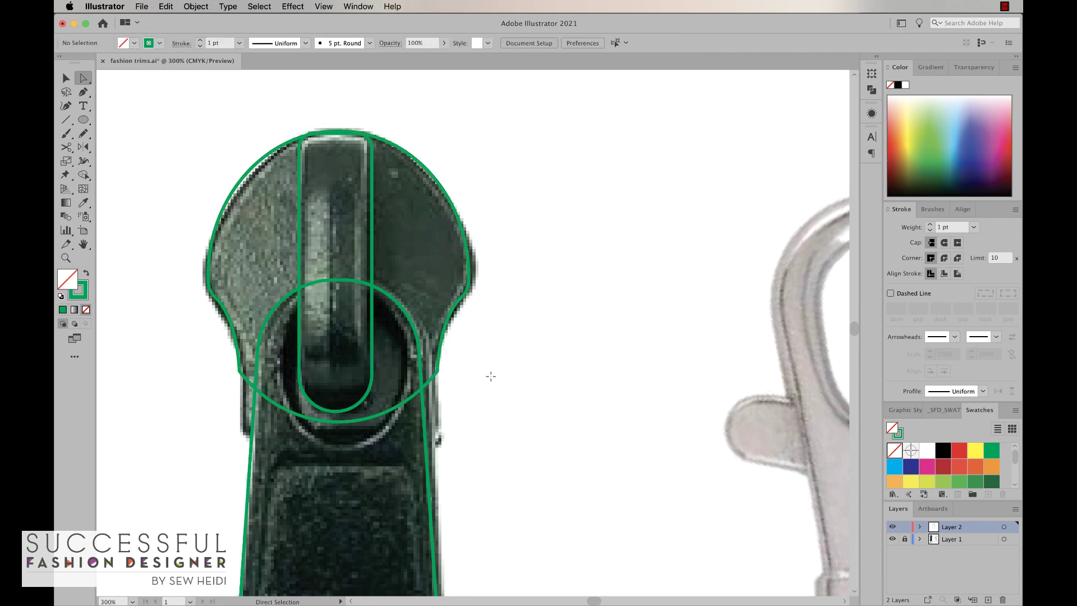
Step: Draw a rectangle across the lower end of the slider body, spanning its narrow width between the inward curves
{"action": "key", "text": "m"}
{"action": "left_click_drag", "start_coordinate": [239, 355], "coordinate": [437, 442]}
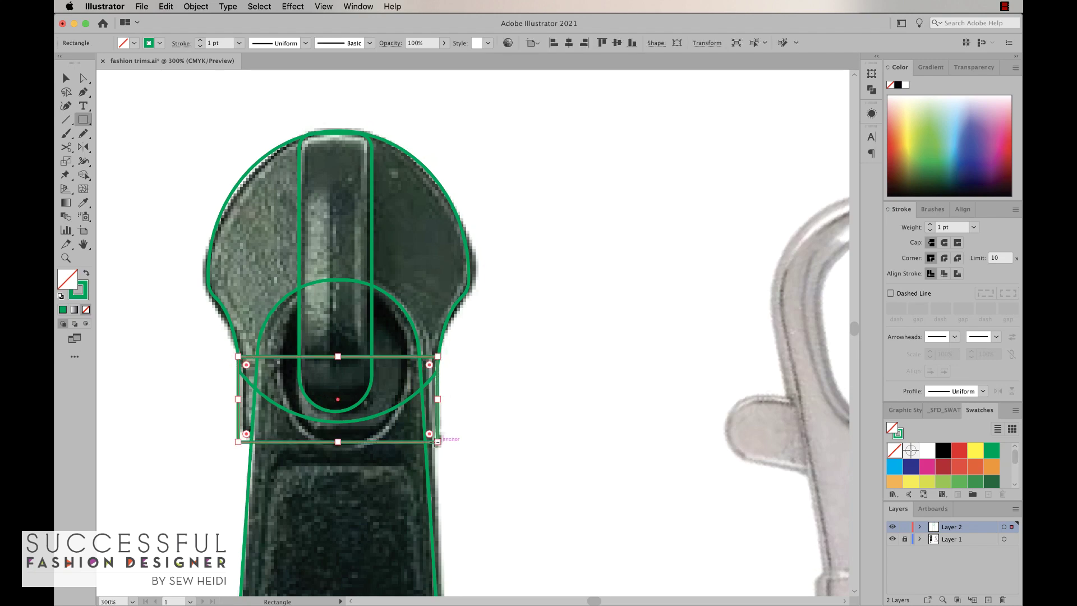
{"action": "key", "text": "v"}
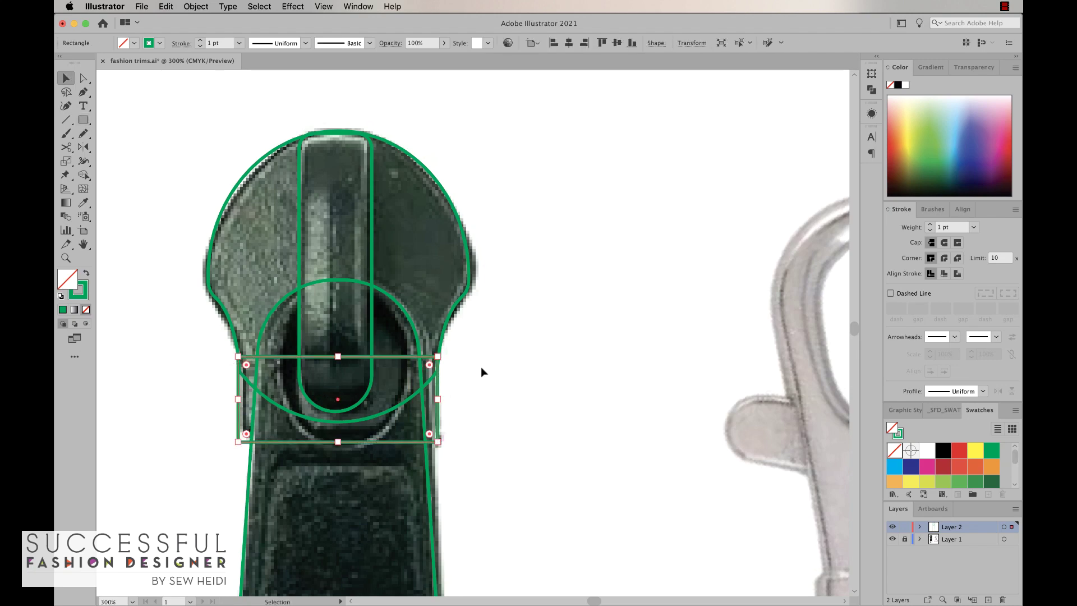
Step: Merge the rectangle and the slider-body path into one outline with Shape Builder and deselect it
{"action": "left_click", "coordinate": [467, 296]}
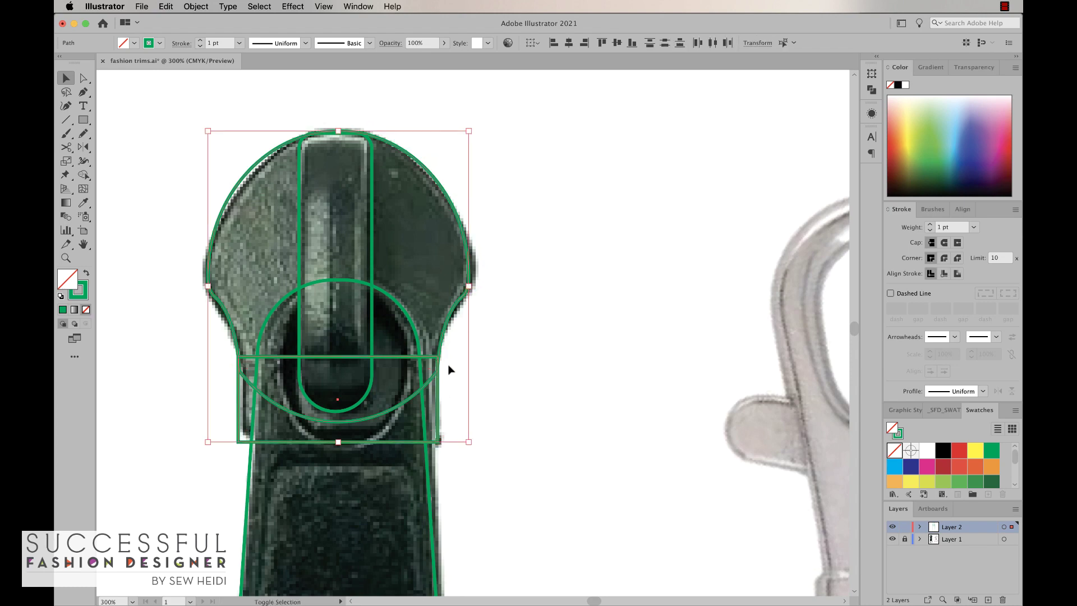
{"action": "key", "text": "shift+m"}
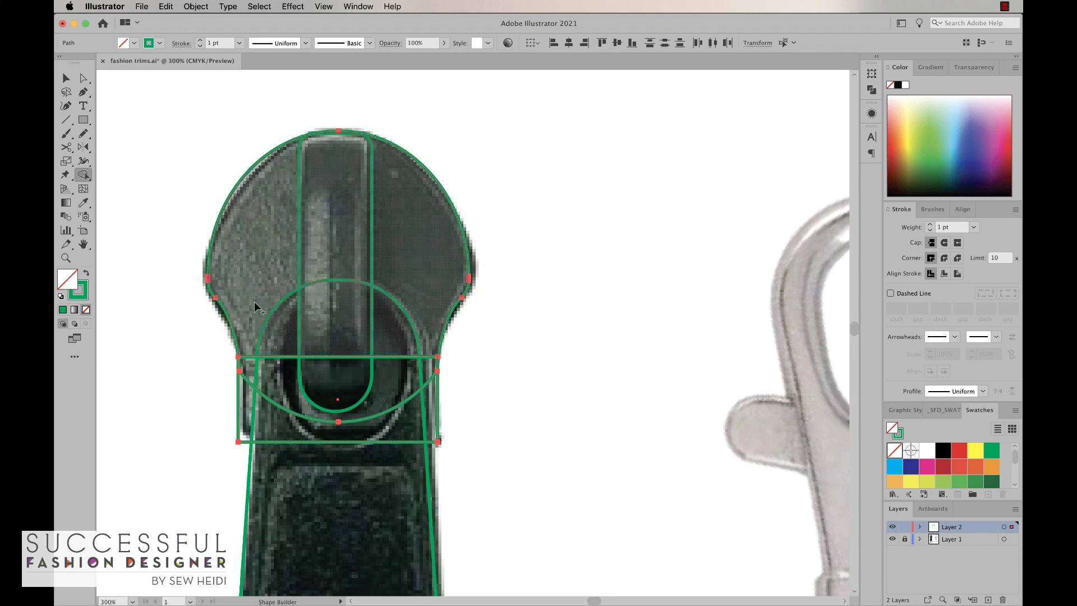
{"action": "left_click_drag", "start_coordinate": [253, 310], "coordinate": [258, 416]}
{"action": "key", "text": "v"}
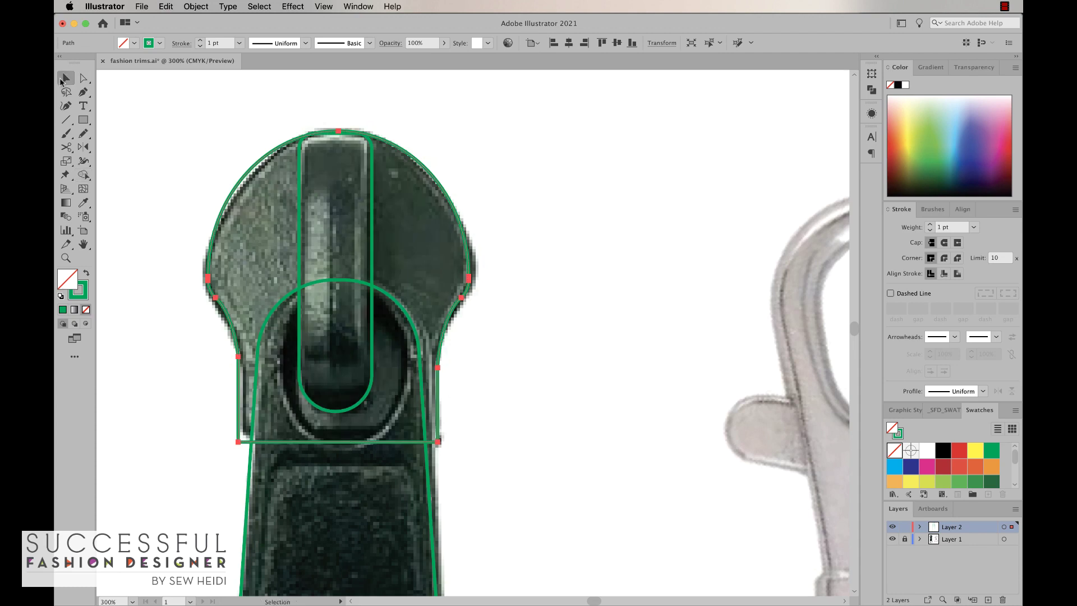
{"action": "left_click", "coordinate": [516, 215]}
{"action": "key", "text": "super+minus"}
{"action": "key", "text": "super+minus"}
{"action": "key", "text": "super+minus"}
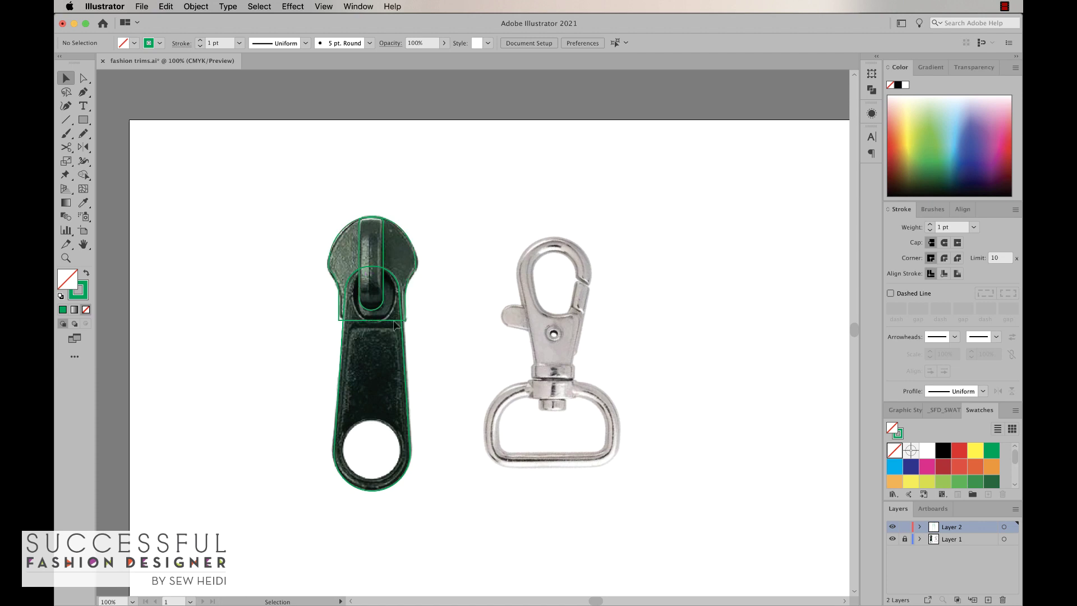
{"action": "key", "text": "super+plus"}
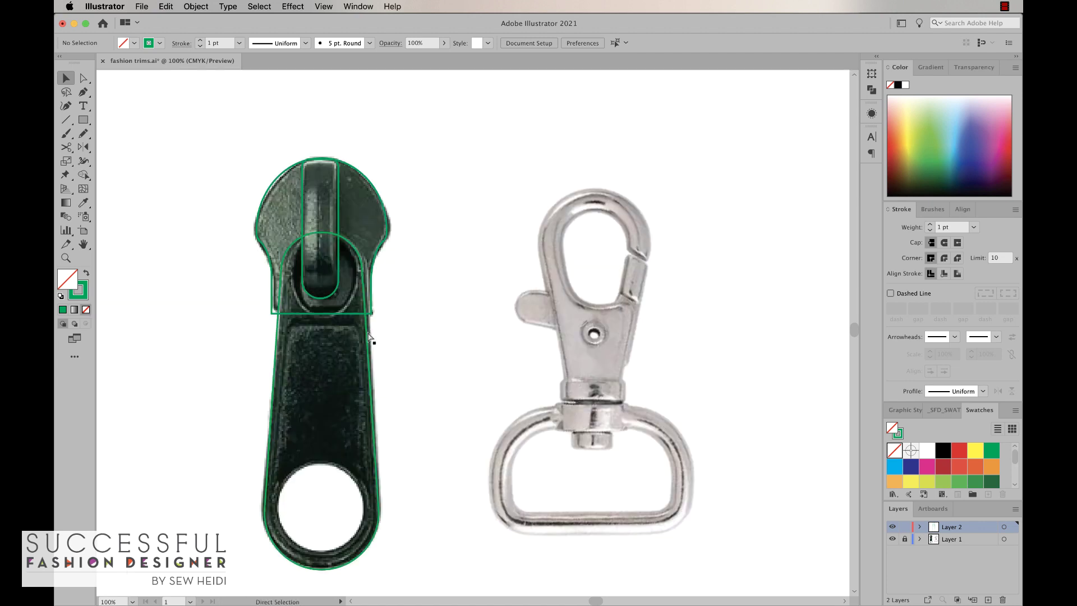
Step: Draw a circle about 57 px across over the pull's lower hole and an ellipse about 42 × 51 px over its upper opening
{"action": "scroll", "coordinate": [400, 357], "scroll_direction": "down", "scroll_amount": 2}
{"action": "key", "text": "l"}
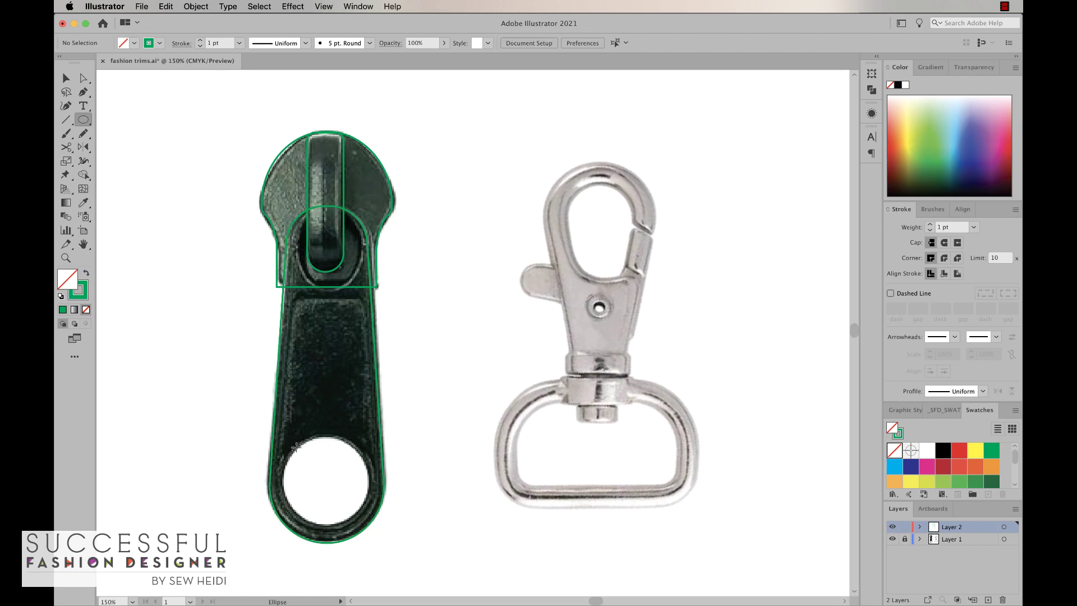
{"action": "mouse_move", "coordinate": [290, 442]}
{"action": "left_mouse_down"}
{"action": "mouse_move", "coordinate": [377, 532]}
{"action": "mouse_move", "coordinate": [371, 525]}
{"action": "left_mouse_up"}
{"action": "key", "text": "super+equal"}
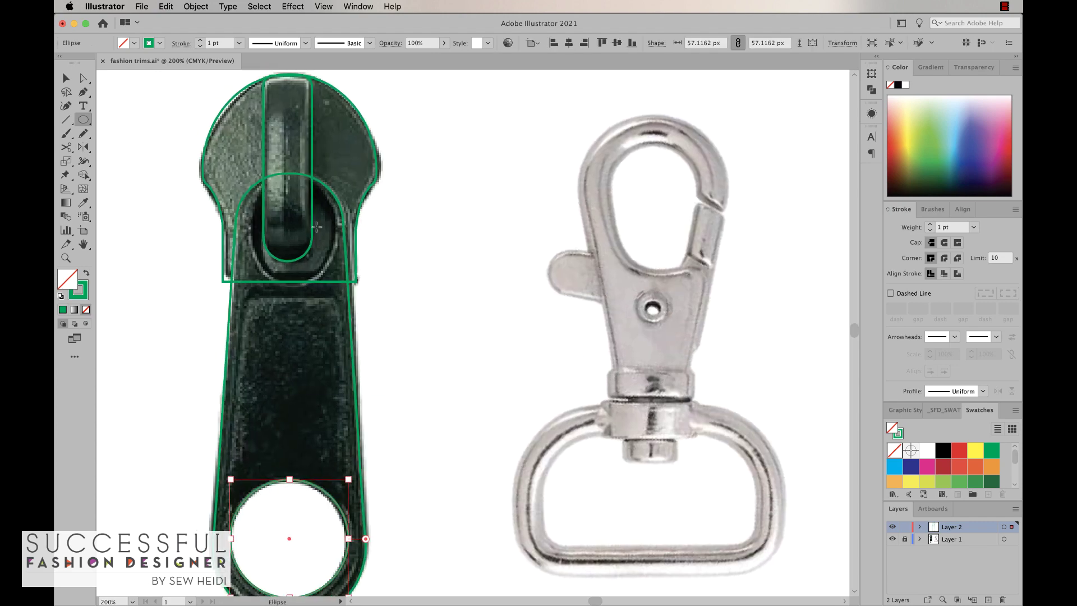
{"action": "left_click_drag", "start_coordinate": [251, 191], "coordinate": [335, 286]}
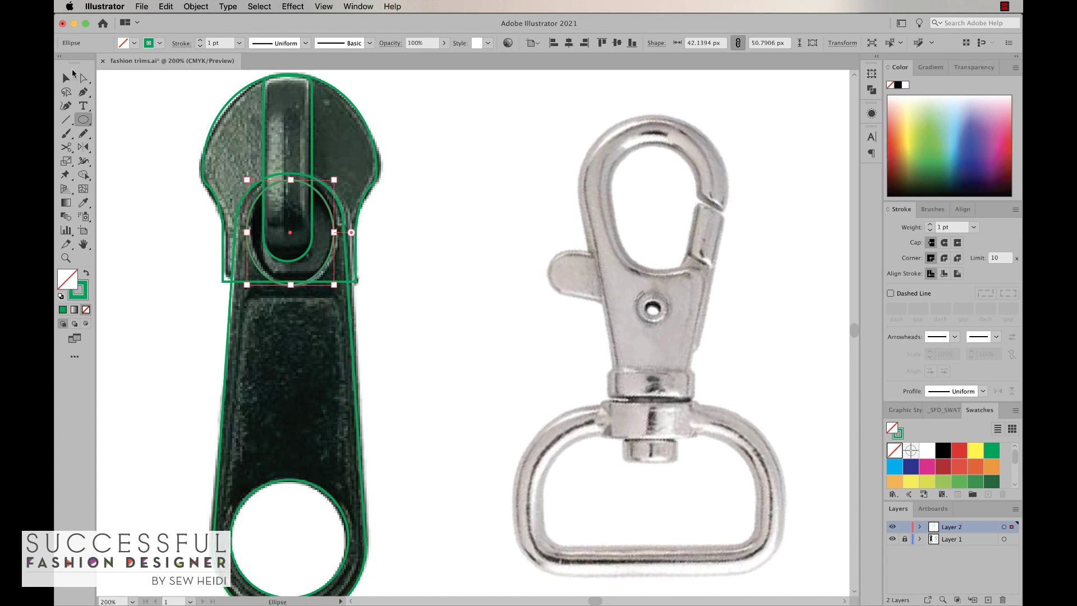
Step: Select all the traced slider and pull outlines and move them together to the empty area left of the zipper photo
{"action": "left_click", "coordinate": [67, 81]}
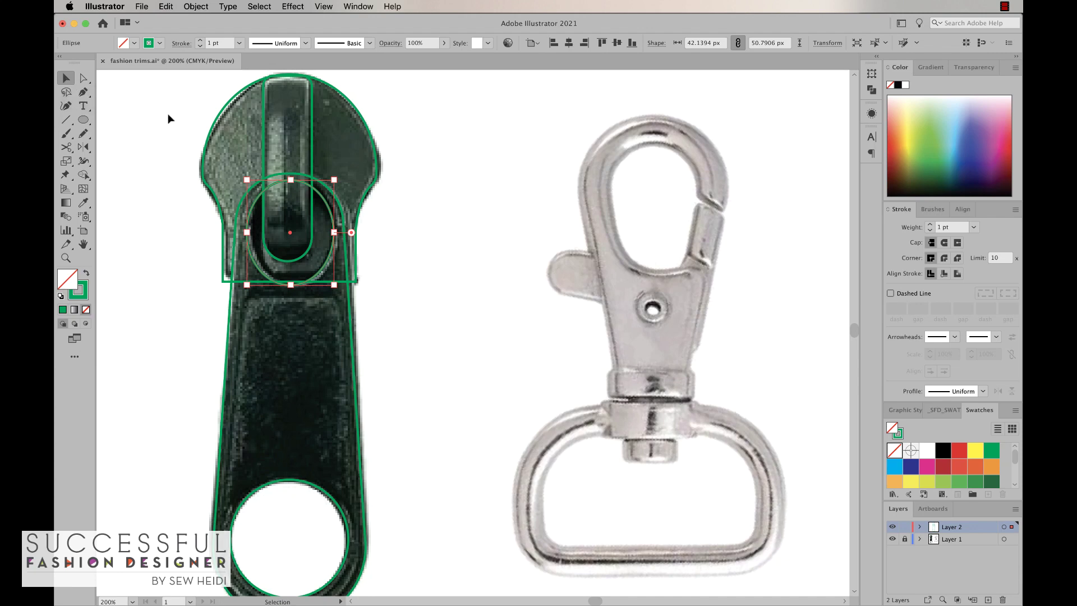
{"action": "mouse_move", "coordinate": [215, 143]}
{"action": "left_mouse_down"}
{"action": "mouse_move", "coordinate": [227, 414]}
{"action": "mouse_move", "coordinate": [215, 517]}
{"action": "mouse_move", "coordinate": [368, 540]}
{"action": "left_mouse_up"}
{"action": "key", "text": "super+1"}
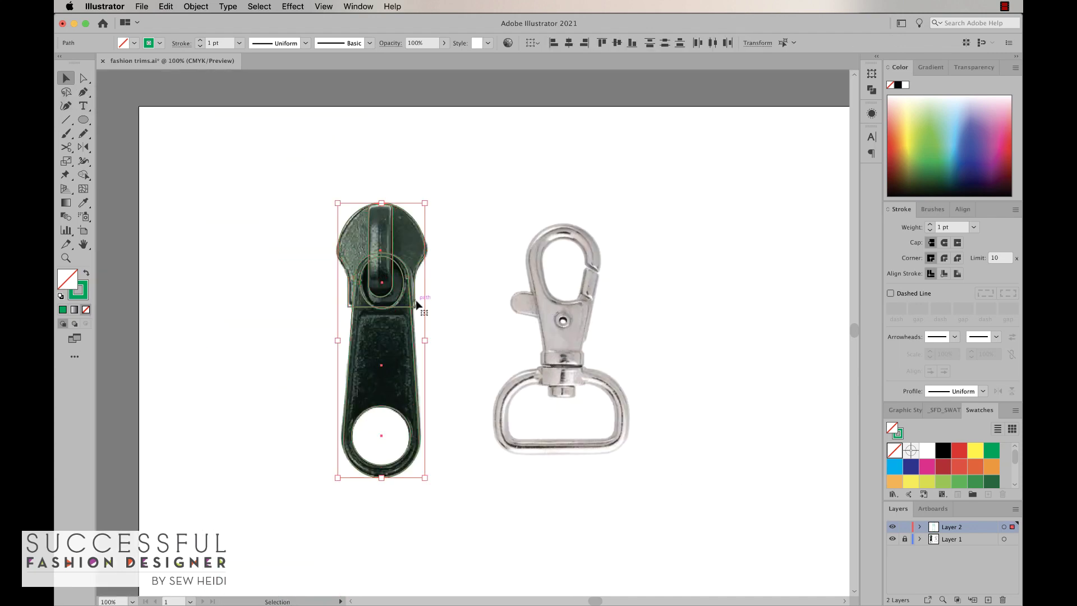
{"action": "left_click_drag", "start_coordinate": [387, 257], "coordinate": [267, 258]}
Step: Align all the zipper outlines to a common horizontal center and deselect them
{"action": "key", "text": "super+equal"}
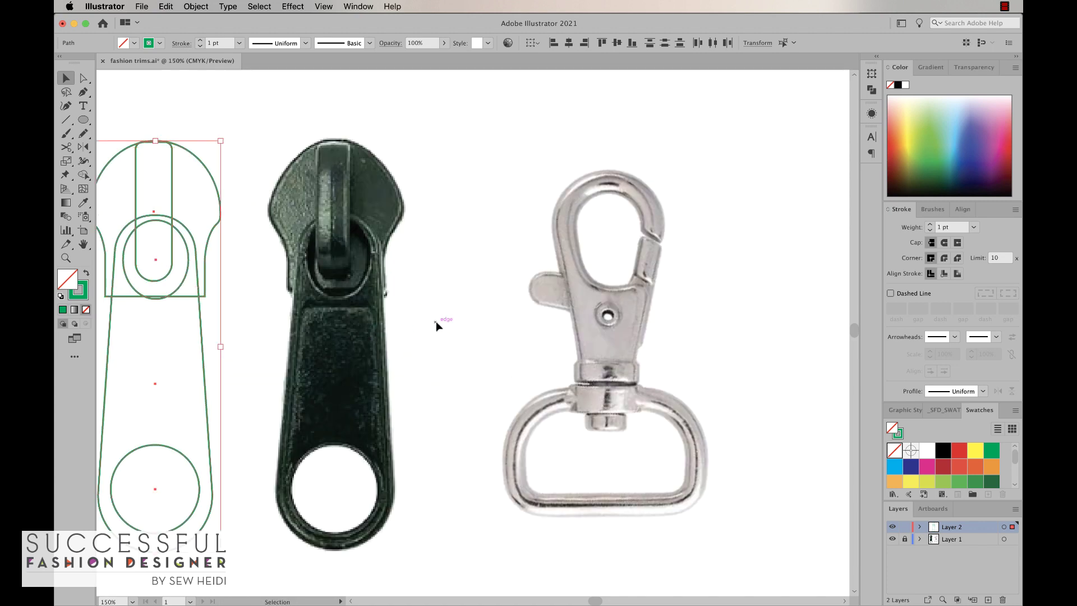
{"action": "scroll", "coordinate": [439, 323], "scroll_direction": "left", "scroll_amount": 2}
{"action": "scroll", "coordinate": [439, 326], "scroll_direction": "left", "scroll_amount": 1}
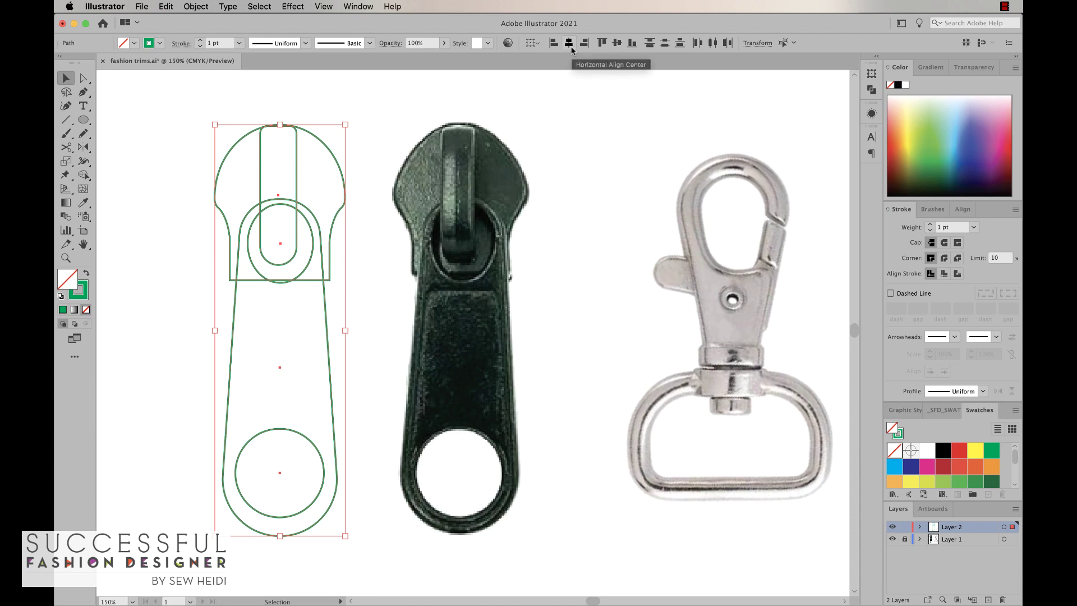
{"action": "left_click", "coordinate": [962, 209]}
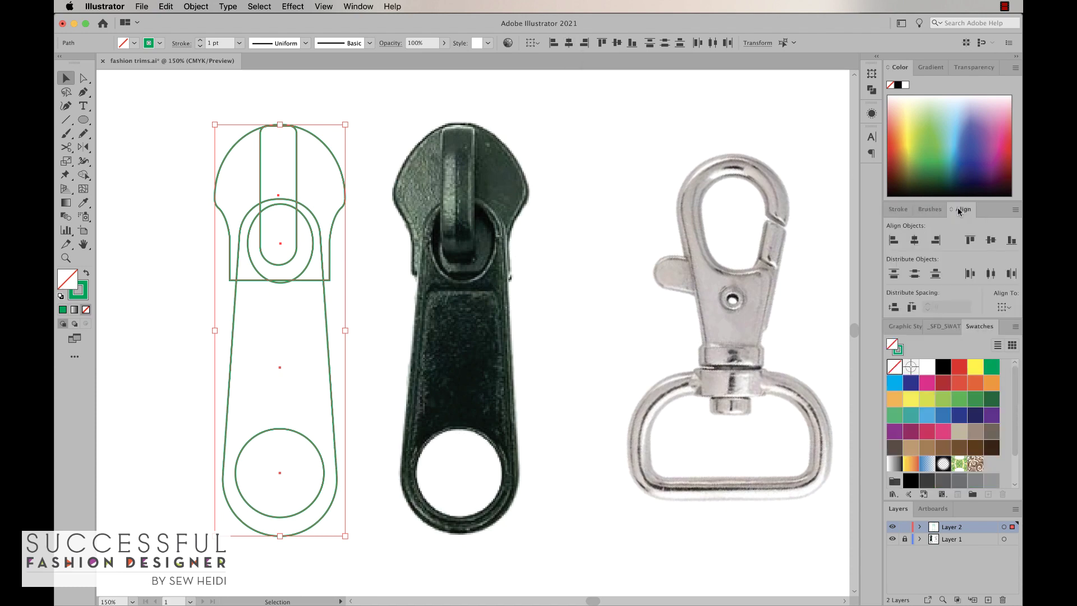
{"action": "left_click", "coordinate": [914, 243]}
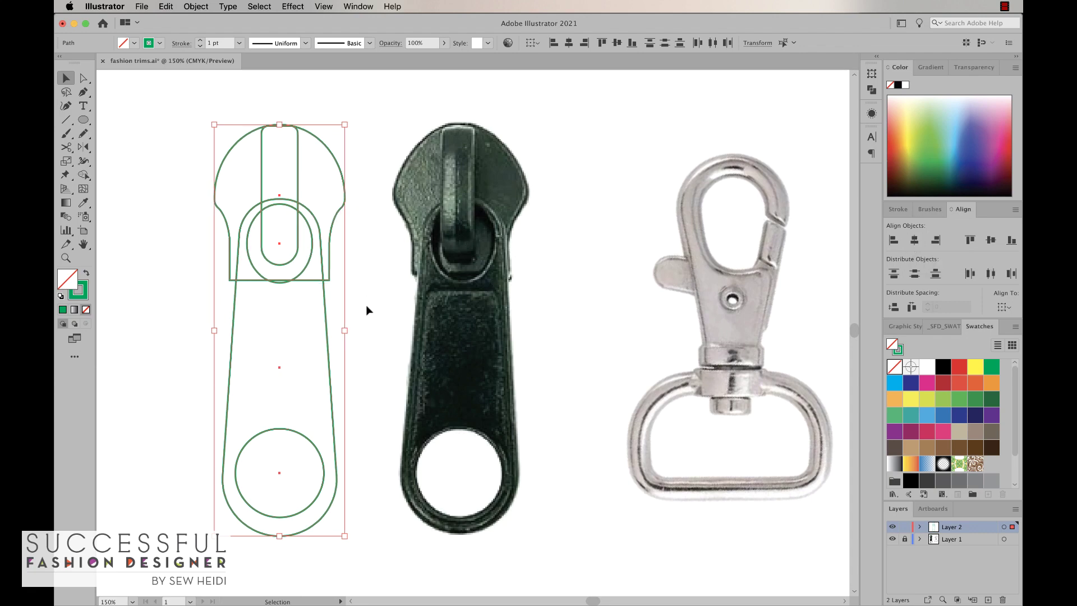
{"action": "left_click", "coordinate": [341, 257]}
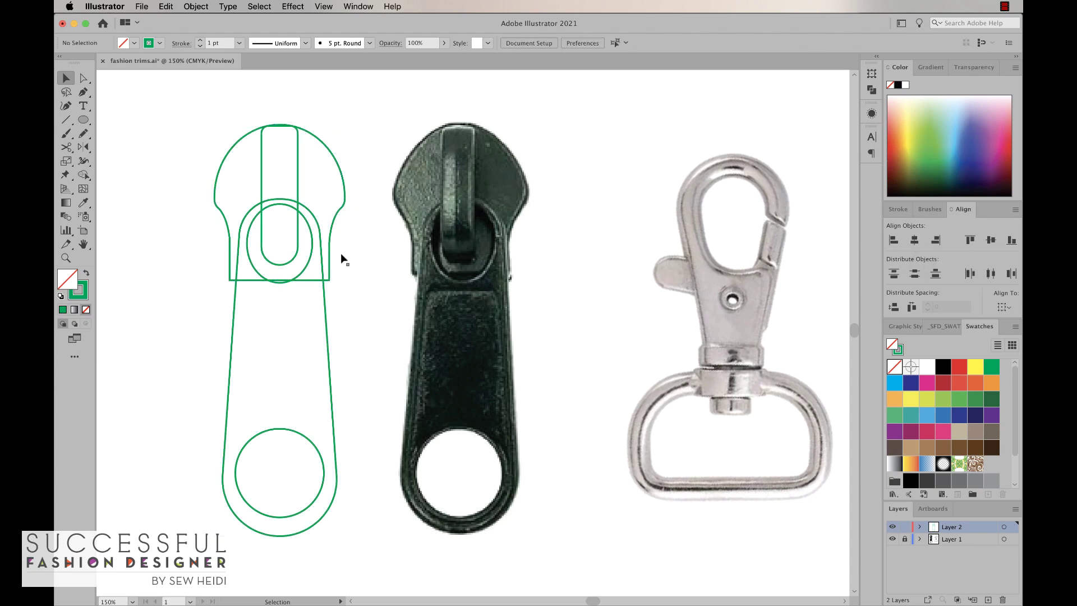
Step: Give all the zipper shapes the default white fill and black stroke, and deselect them
{"action": "left_click", "coordinate": [319, 233], "text": "shift"}
{"action": "left_click", "coordinate": [305, 437], "text": "shift"}
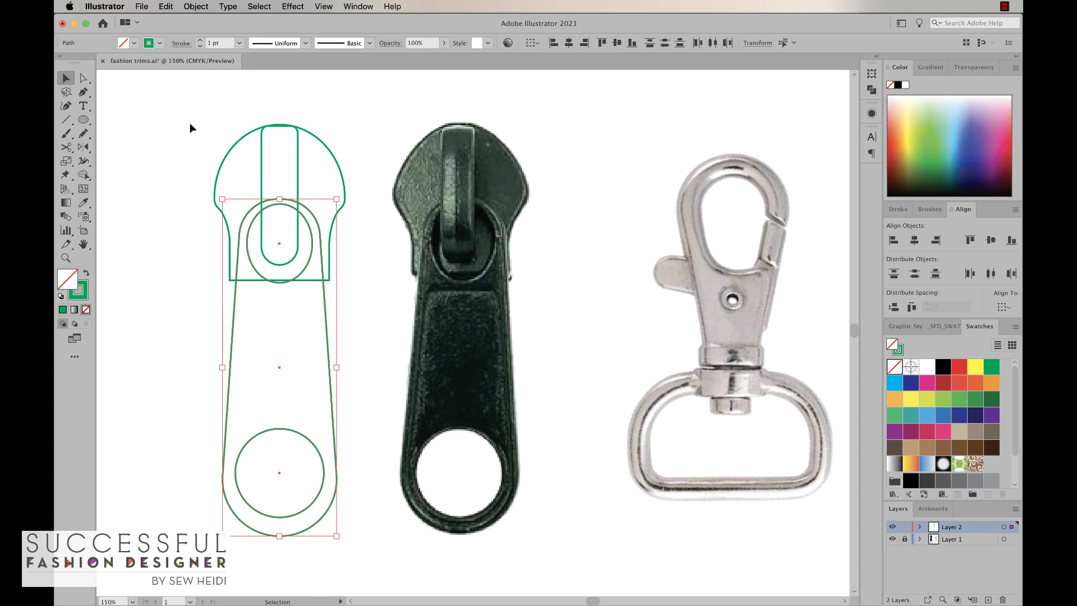
{"action": "mouse_move", "coordinate": [191, 125]}
{"action": "left_mouse_down"}
{"action": "mouse_move", "coordinate": [314, 331]}
{"action": "mouse_move", "coordinate": [341, 525]}
{"action": "left_mouse_up"}
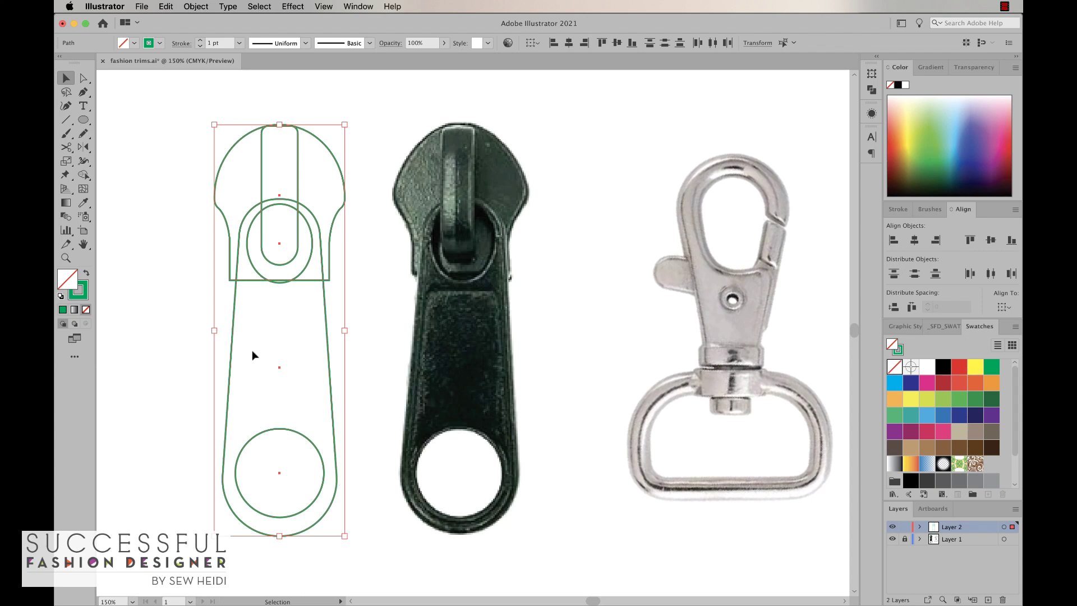
{"action": "key", "text": "d"}
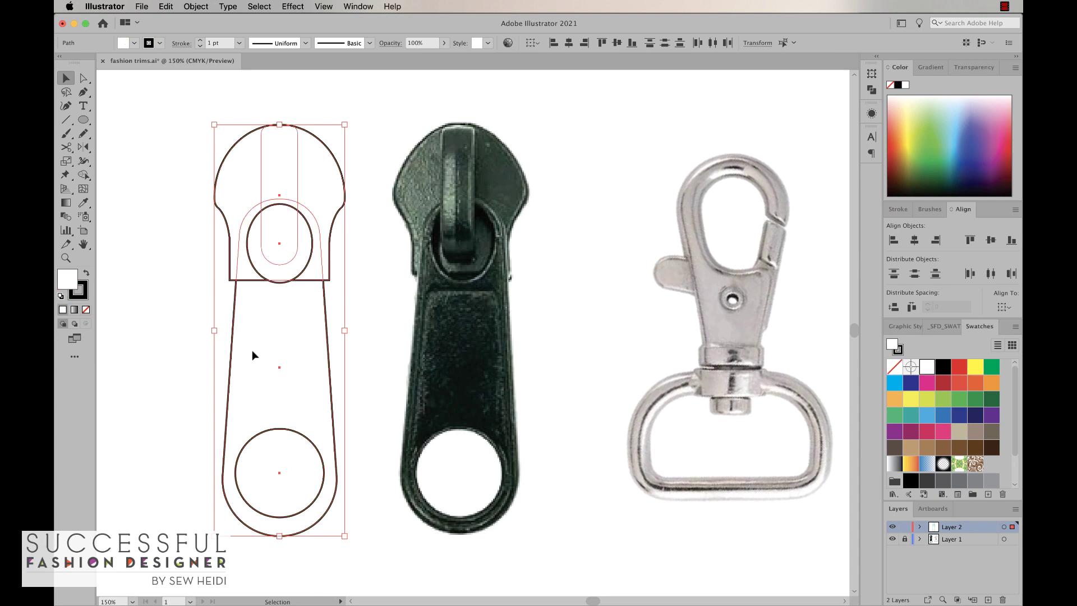
{"action": "left_click", "coordinate": [153, 282]}
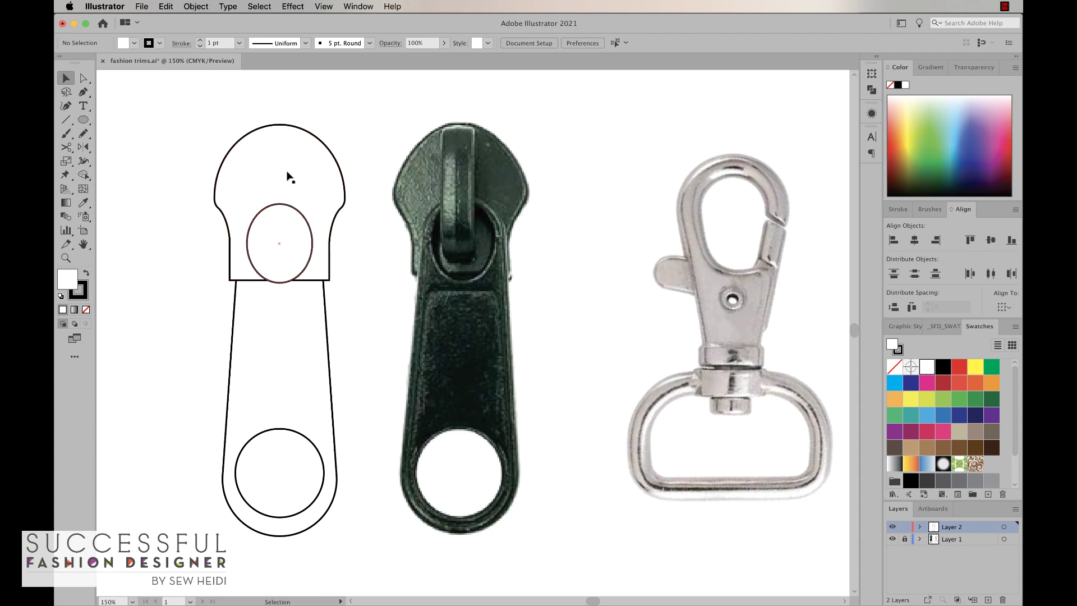
Step: Send the slider body behind all the other zipper shapes
{"action": "left_click", "coordinate": [309, 167]}
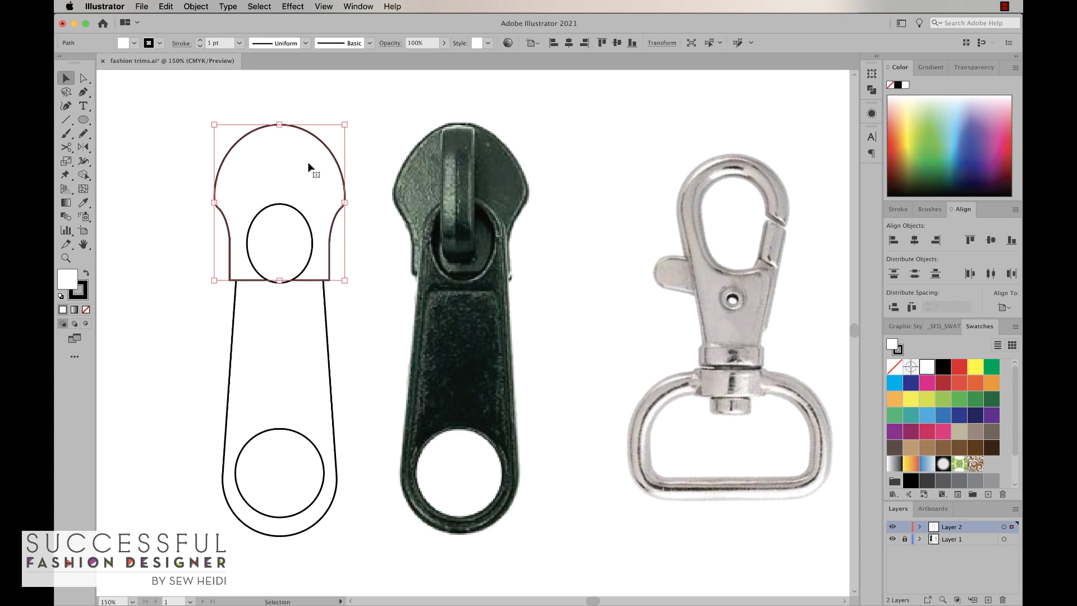
{"action": "left_click", "coordinate": [203, 8]}
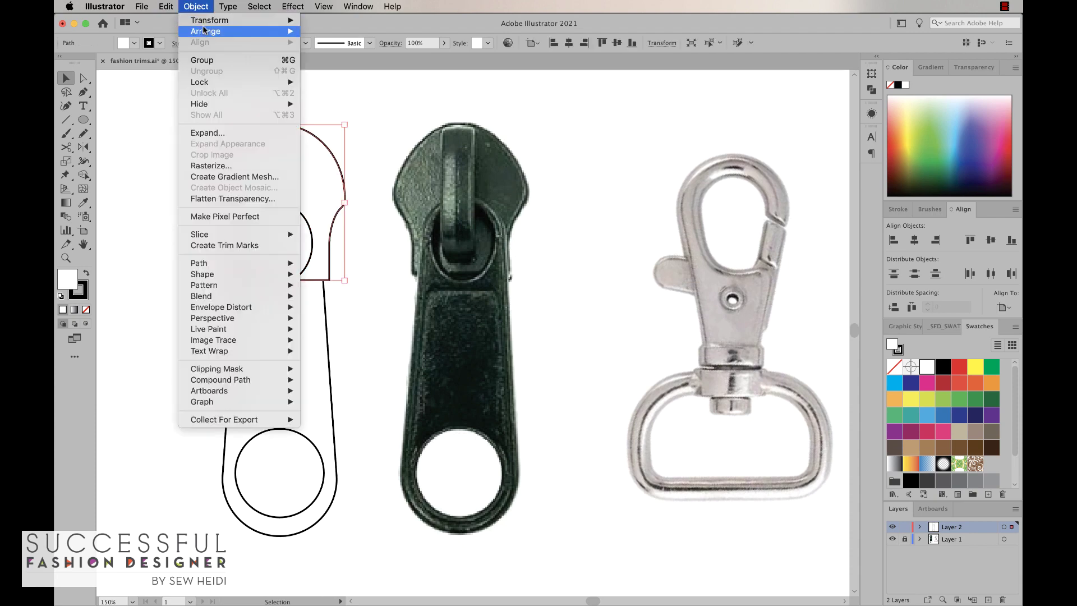
{"action": "mouse_move", "coordinate": [205, 32]}
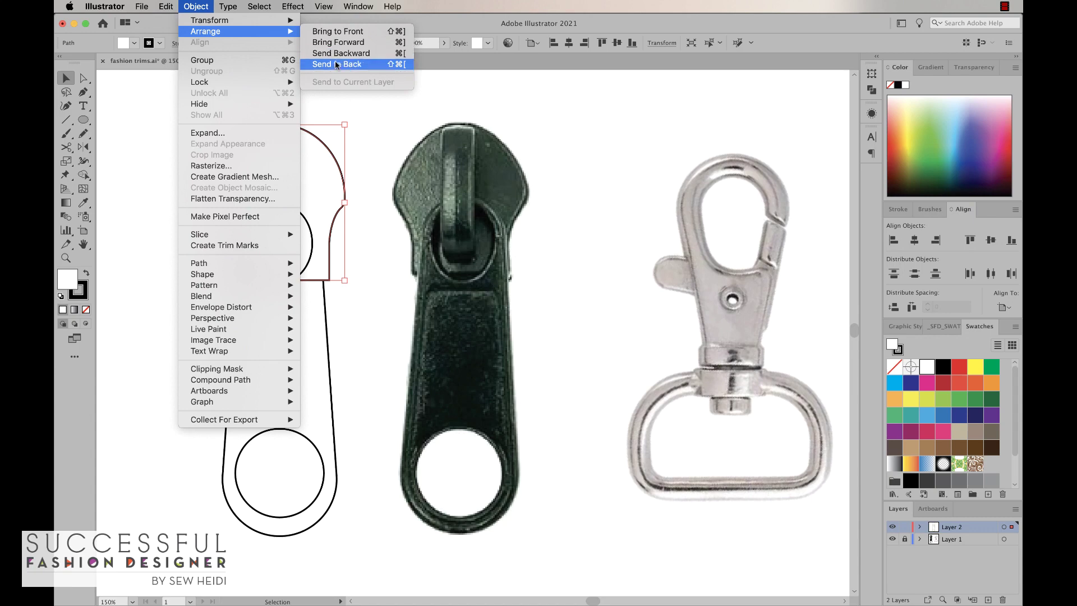
{"action": "left_click", "coordinate": [338, 55]}
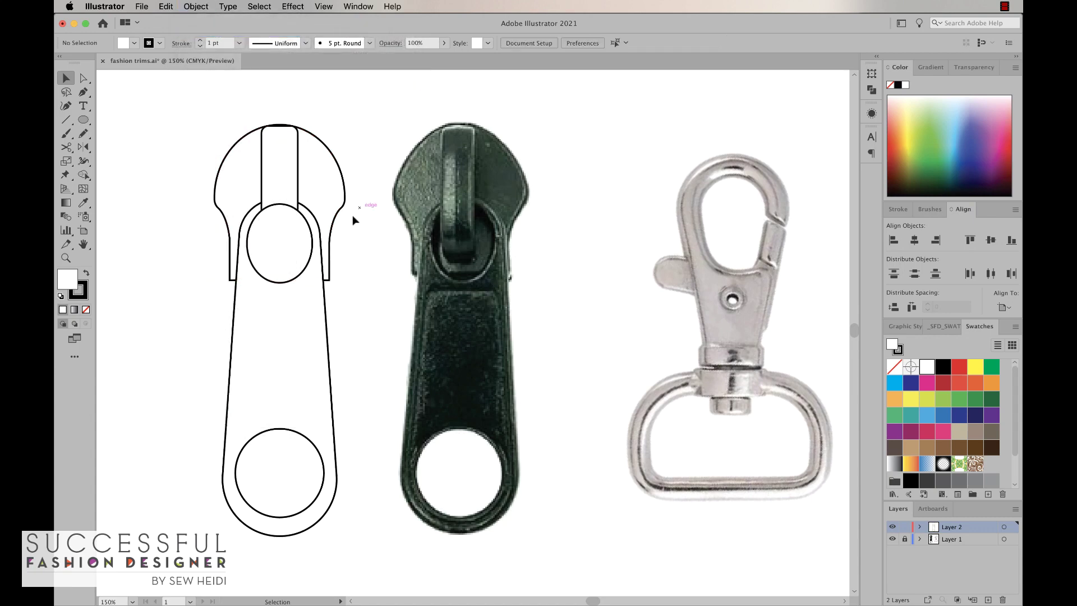
Step: Bring the pull outline and its two hole ellipses in front of the narrow vertical bar and deselect
{"action": "left_click", "coordinate": [313, 228], "text": "shift"}
{"action": "left_click", "coordinate": [307, 223], "text": "shift"}
{"action": "left_click", "coordinate": [307, 223], "text": "shift"}
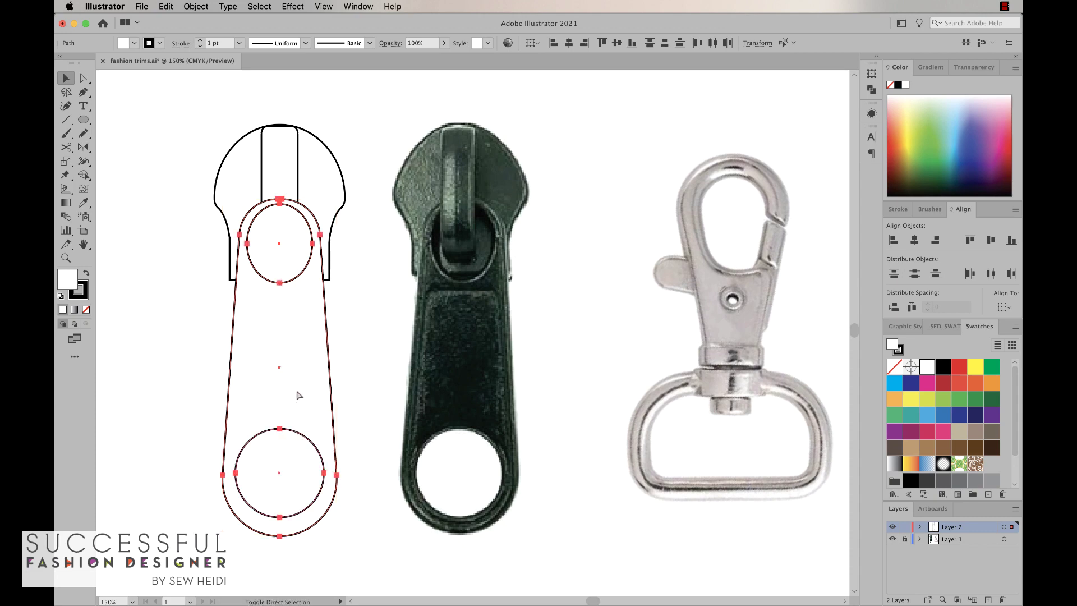
{"action": "left_click", "coordinate": [366, 208]}
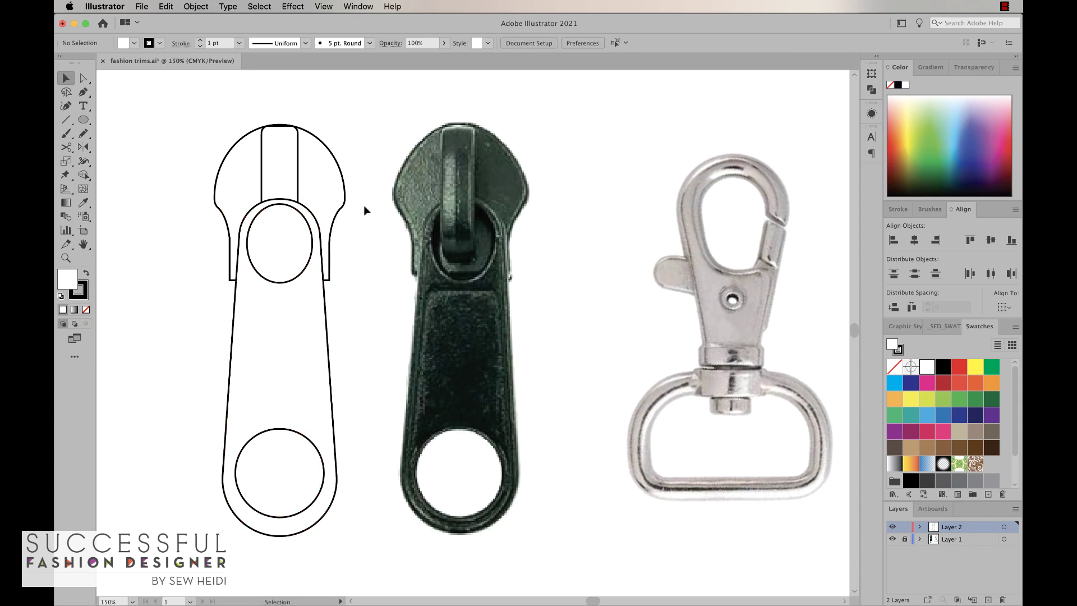
Step: Remove the fill from the upper ellipse on the pull
{"action": "left_click", "coordinate": [279, 241]}
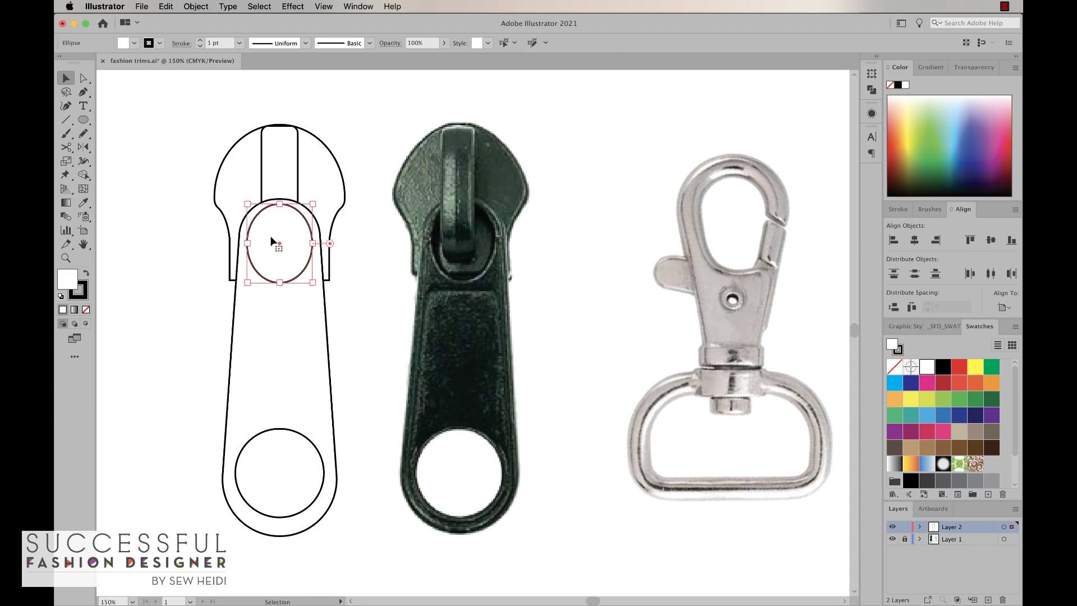
{"action": "left_click", "coordinate": [86, 310]}
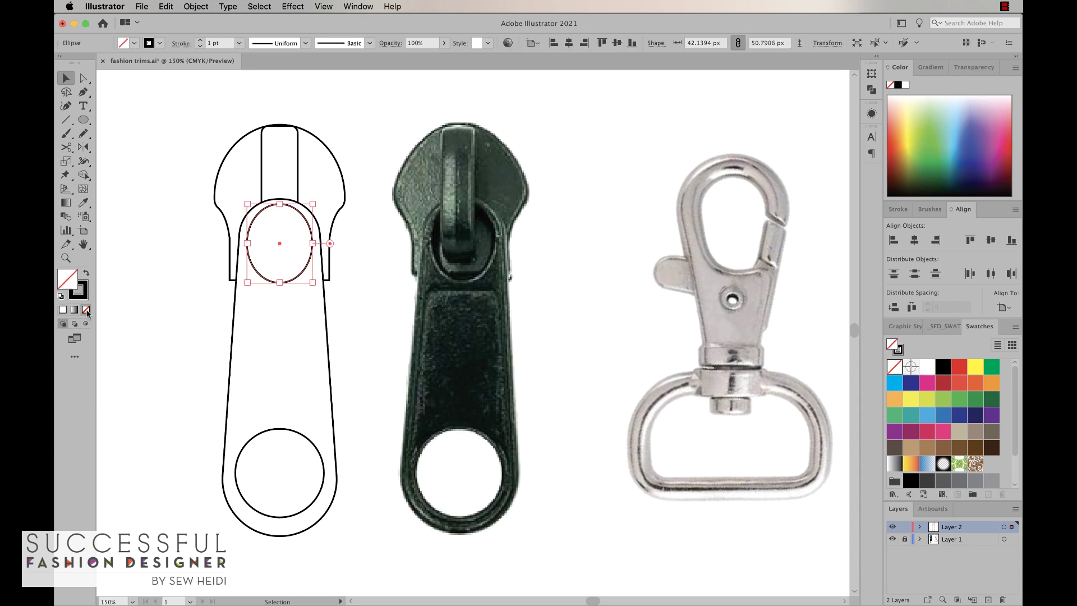
{"action": "left_click", "coordinate": [154, 252]}
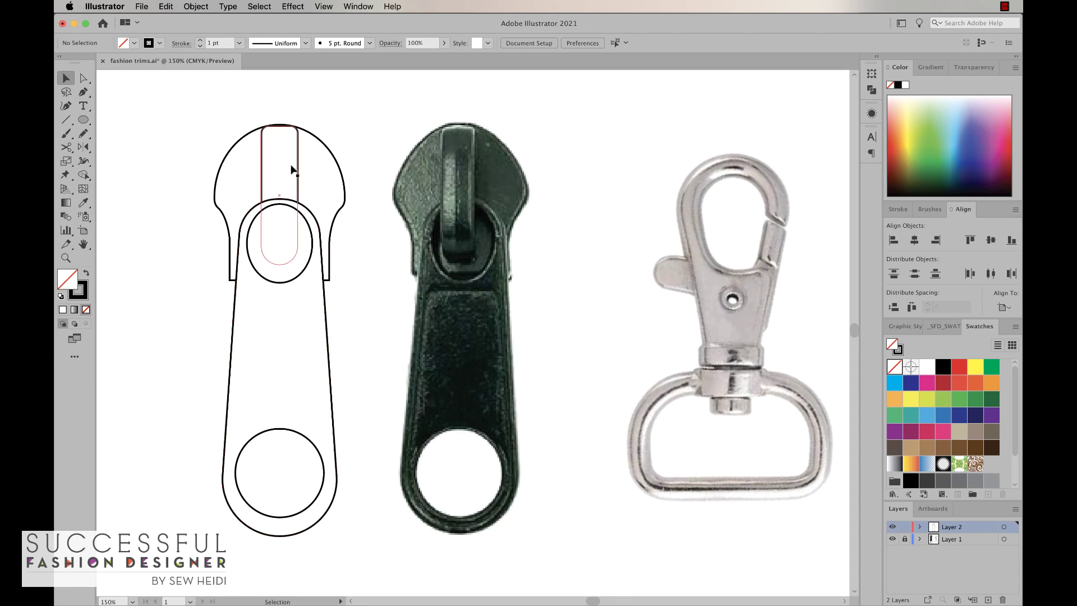
{"action": "left_click", "coordinate": [264, 276]}
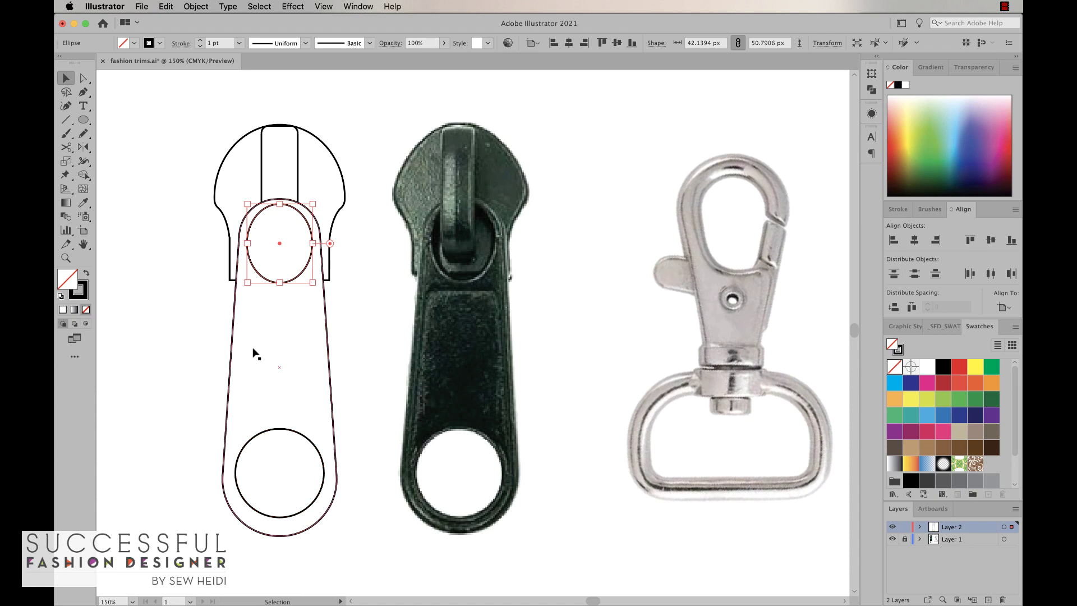
Step: Draw a yellow-filled rectangle around the whole zipper drawing, send it to the back as a background and deselect it
{"action": "key", "text": "m"}
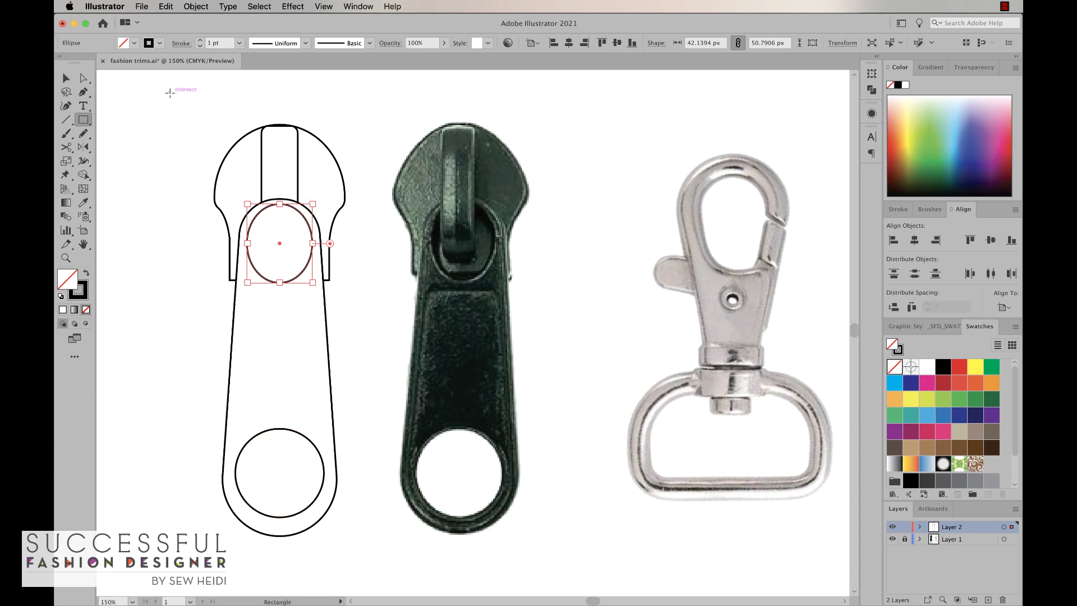
{"action": "left_click_drag", "start_coordinate": [170, 92], "coordinate": [375, 569]}
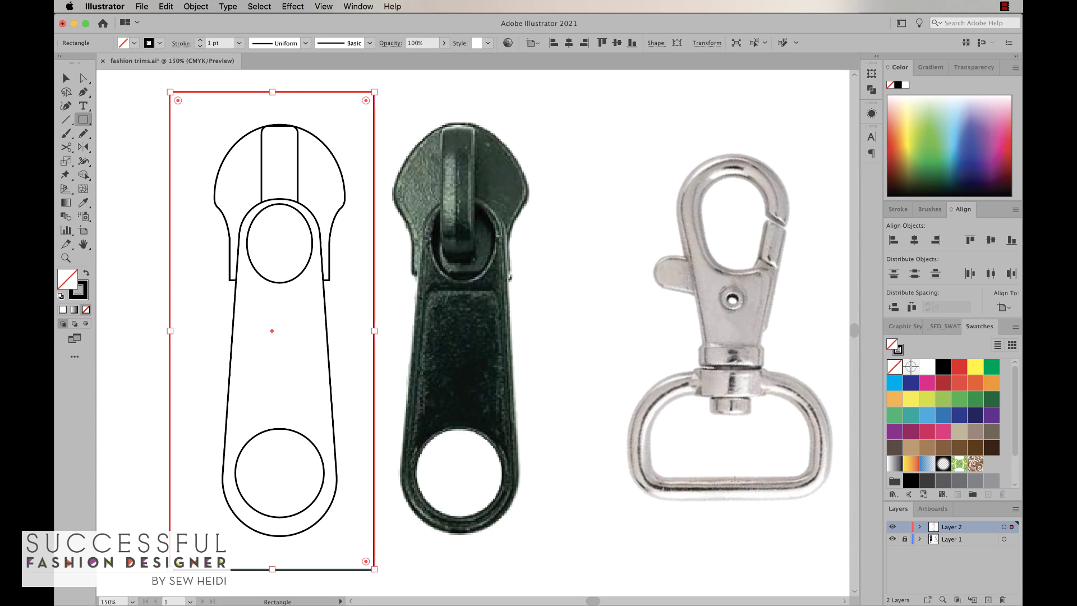
{"action": "left_click", "coordinate": [975, 367]}
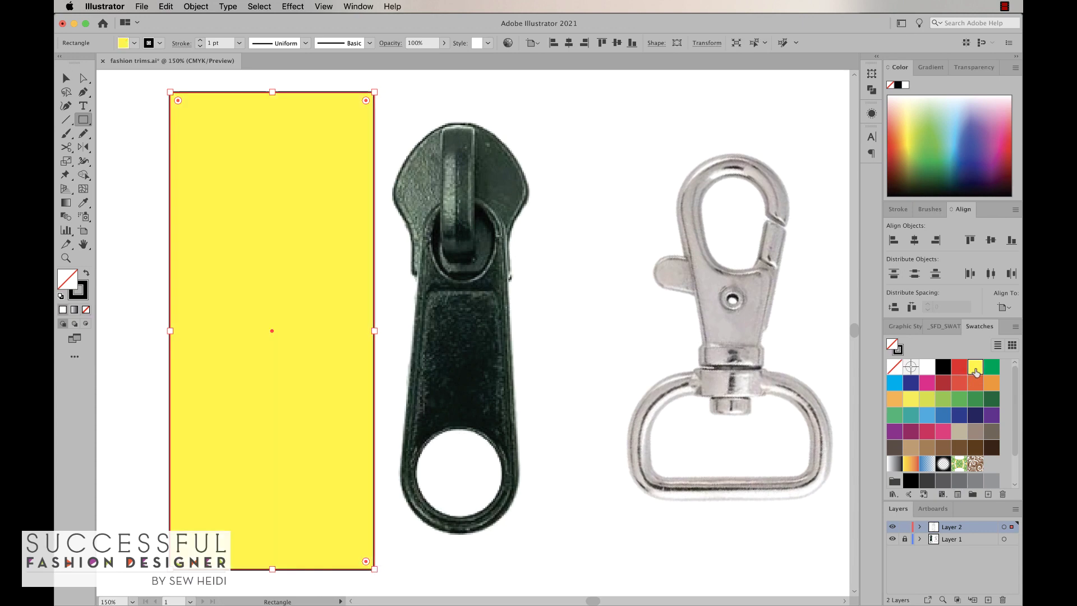
{"action": "key", "text": "super+shift+bracketleft"}
{"action": "key", "text": "super+shift+a"}
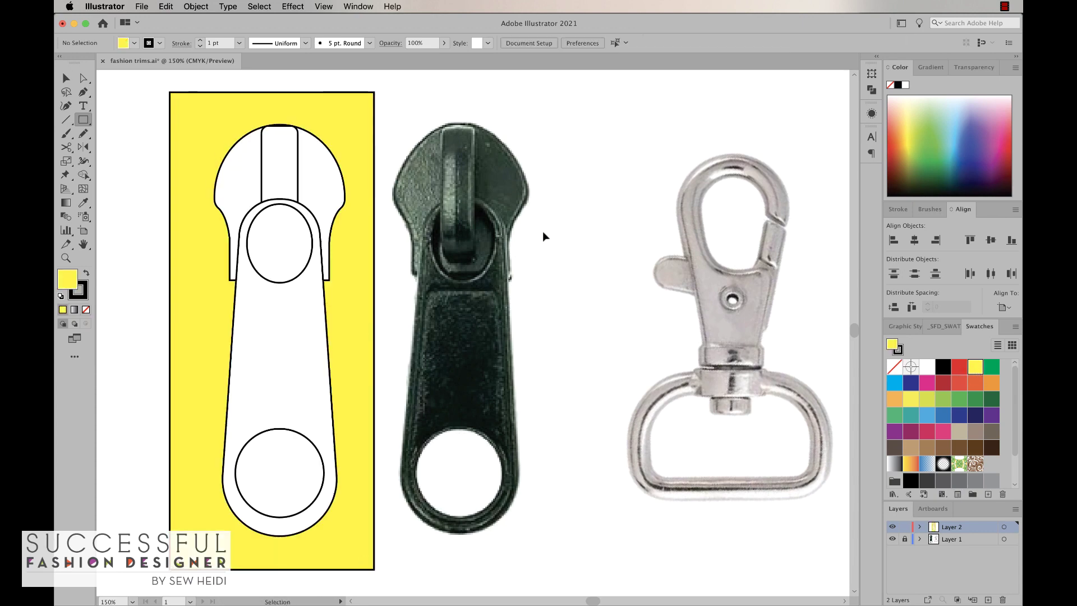
Step: Cut the upper ellipse and the lower circle out of the pull as see-through holes with Shape Builder, and deselect
{"action": "key", "text": "v"}
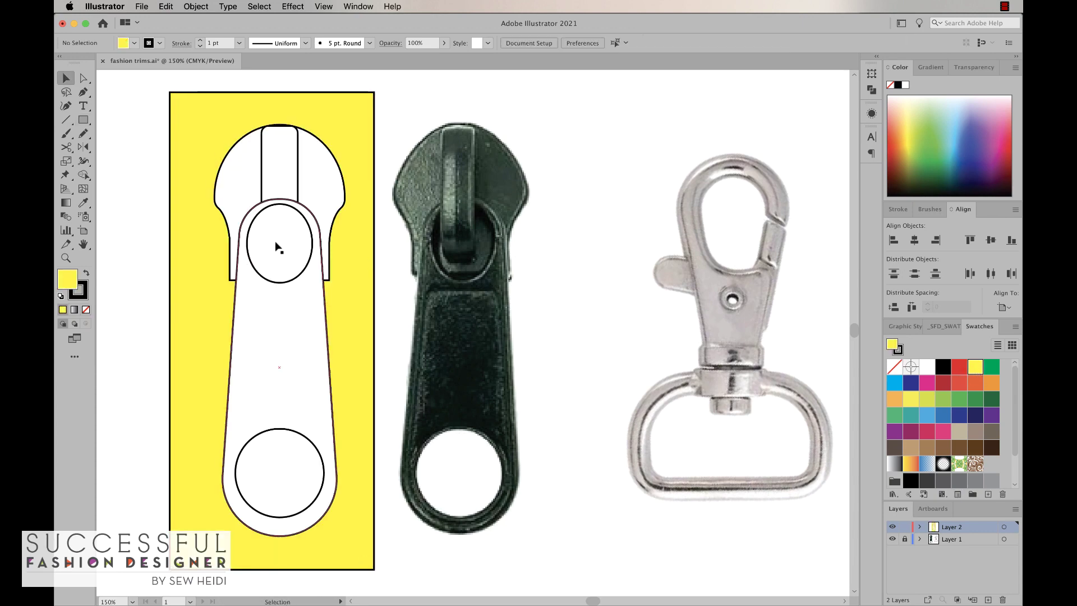
{"action": "left_click", "coordinate": [295, 476]}
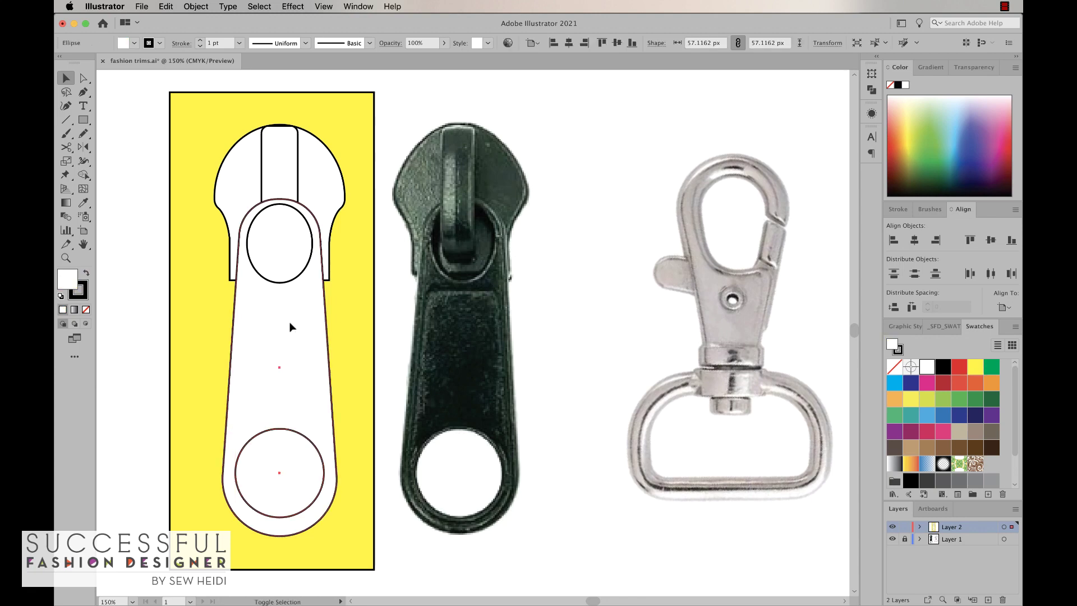
{"action": "left_click", "coordinate": [278, 282], "text": "shift"}
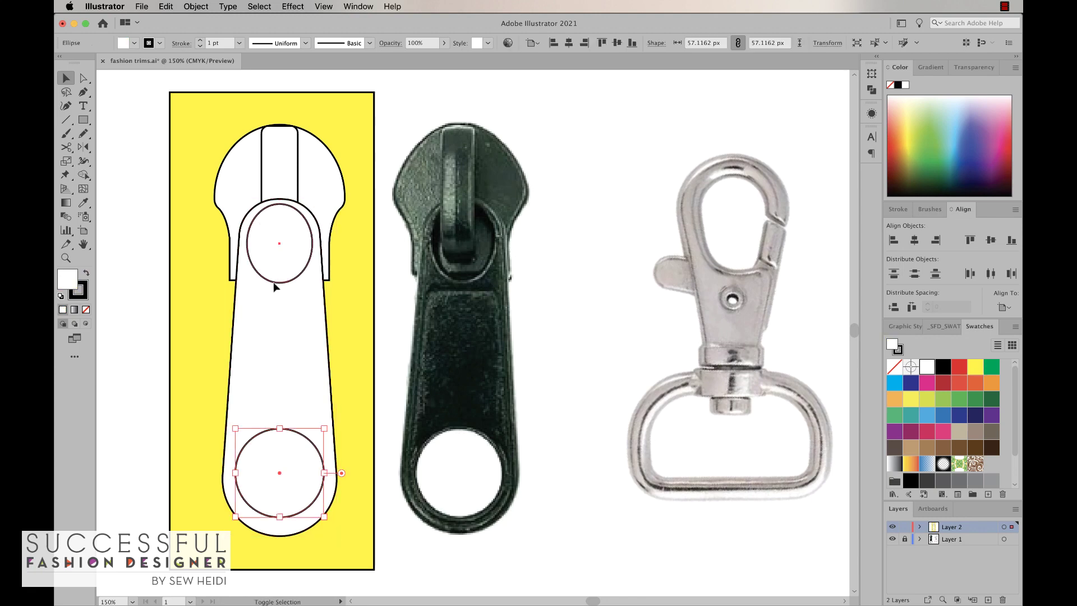
{"action": "left_click", "coordinate": [323, 320], "text": "shift"}
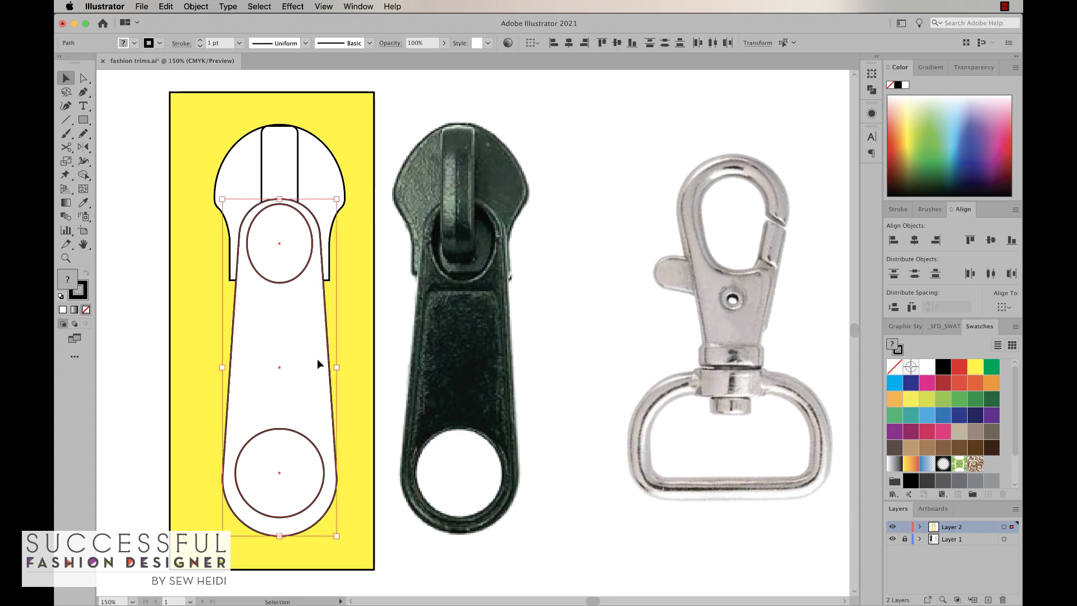
{"action": "key", "text": "shift+m"}
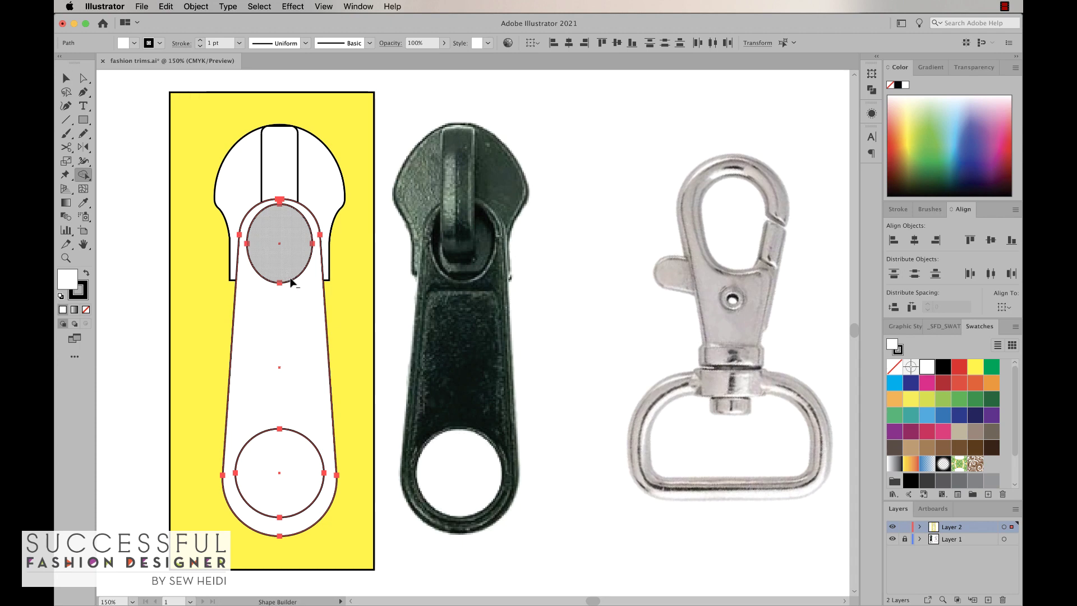
{"action": "left_click", "coordinate": [286, 248], "text": "alt"}
{"action": "left_click", "coordinate": [280, 446], "text": "alt"}
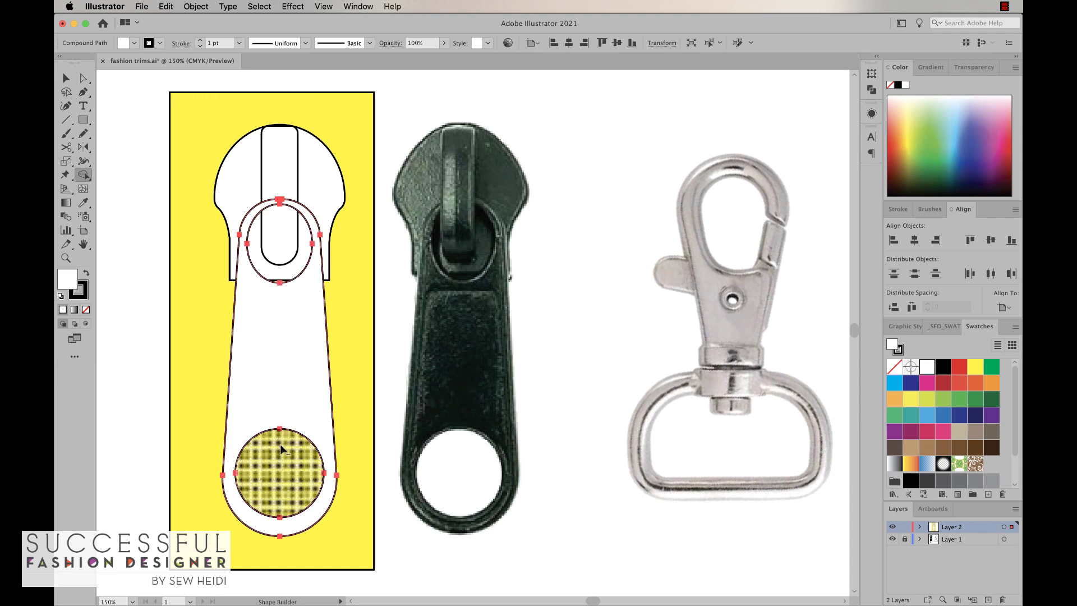
{"action": "left_click", "coordinate": [66, 78]}
{"action": "left_click", "coordinate": [116, 145]}
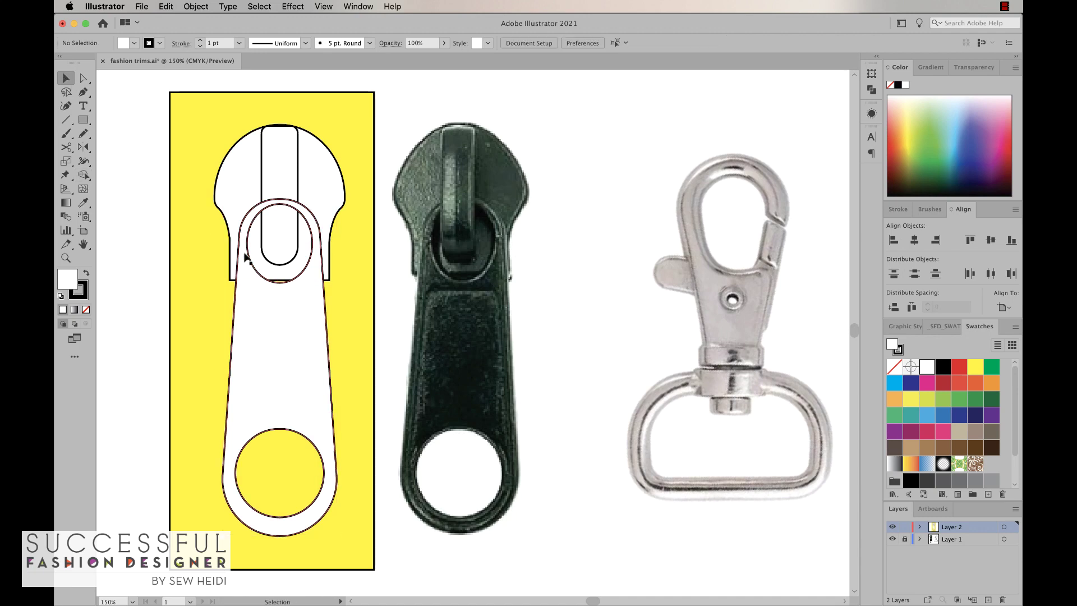
Step: Move the pull aside to check its see-through holes against the yellow background, undo the move and deselect
{"action": "left_click_drag", "start_coordinate": [258, 260], "coordinate": [156, 259]}
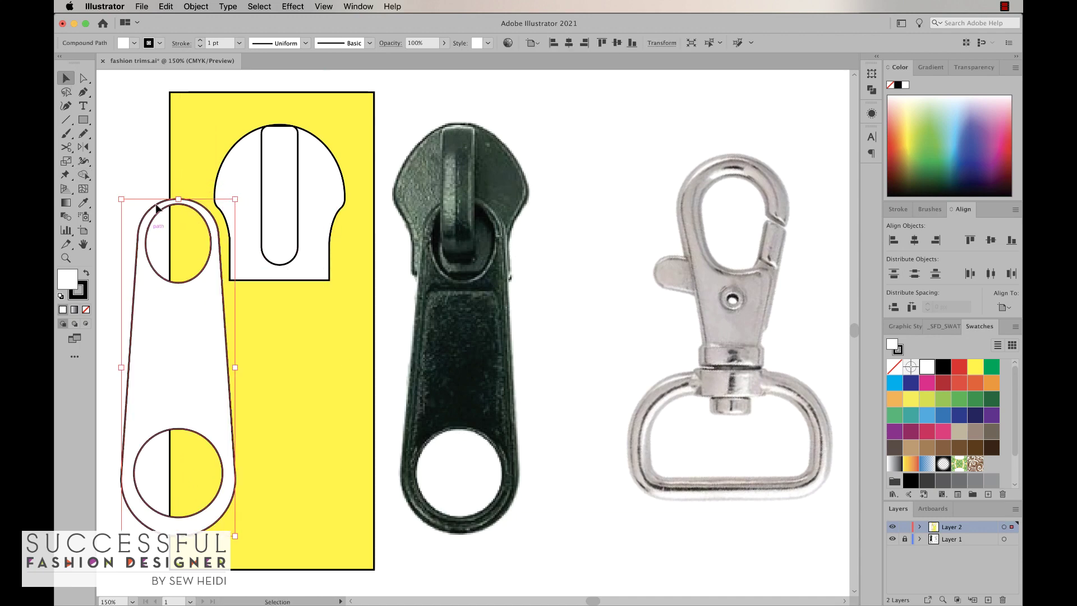
{"action": "key", "text": "super+z"}
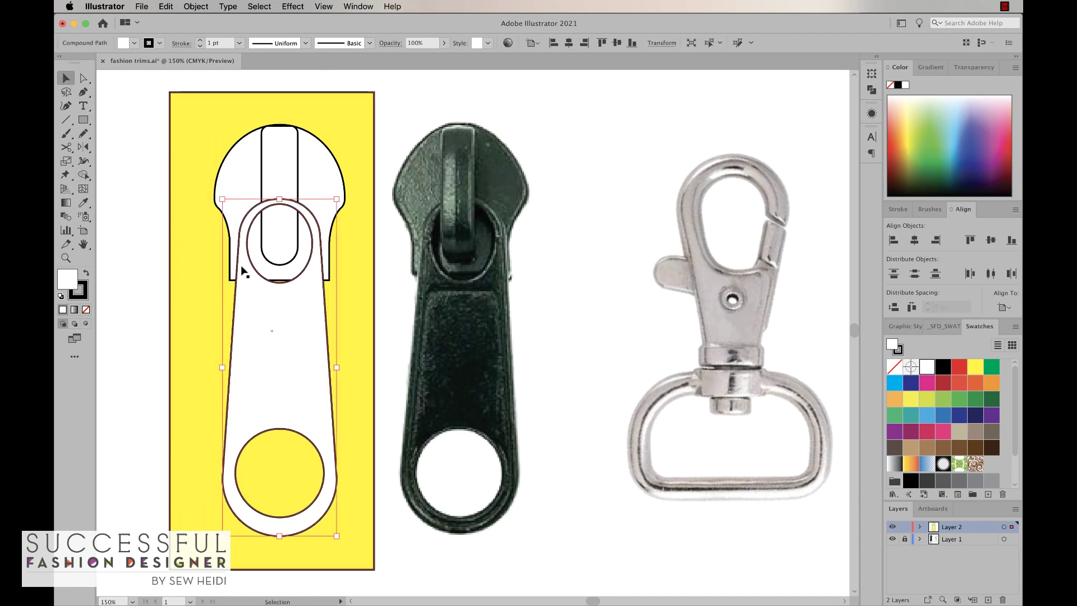
{"action": "left_click", "coordinate": [386, 120]}
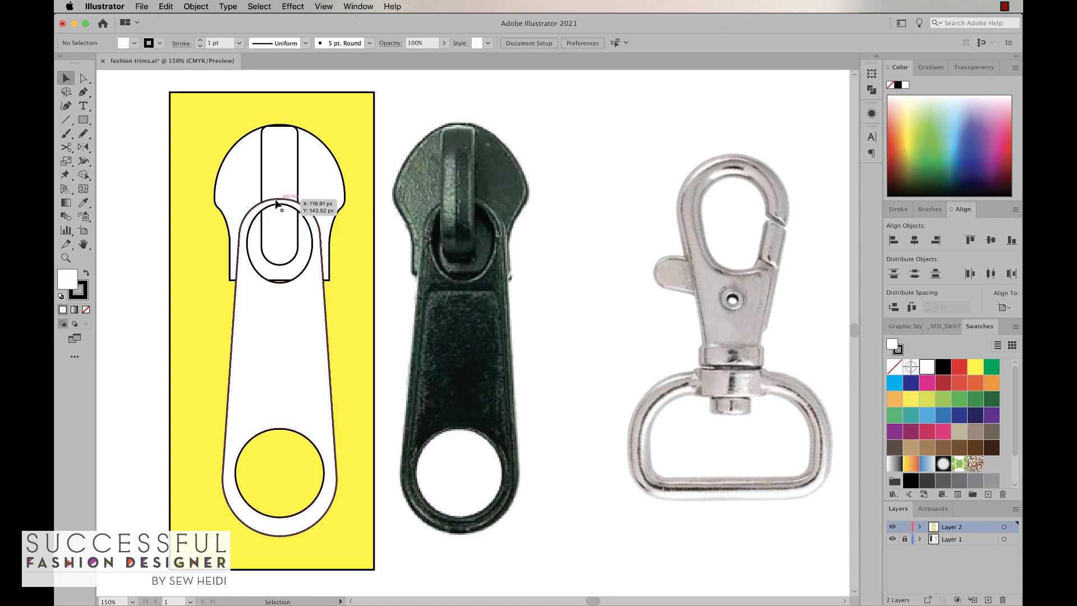
Step: Bring the vertical bar in front of the pull, and group the bar, slider body and pull together
{"action": "left_click", "coordinate": [284, 172]}
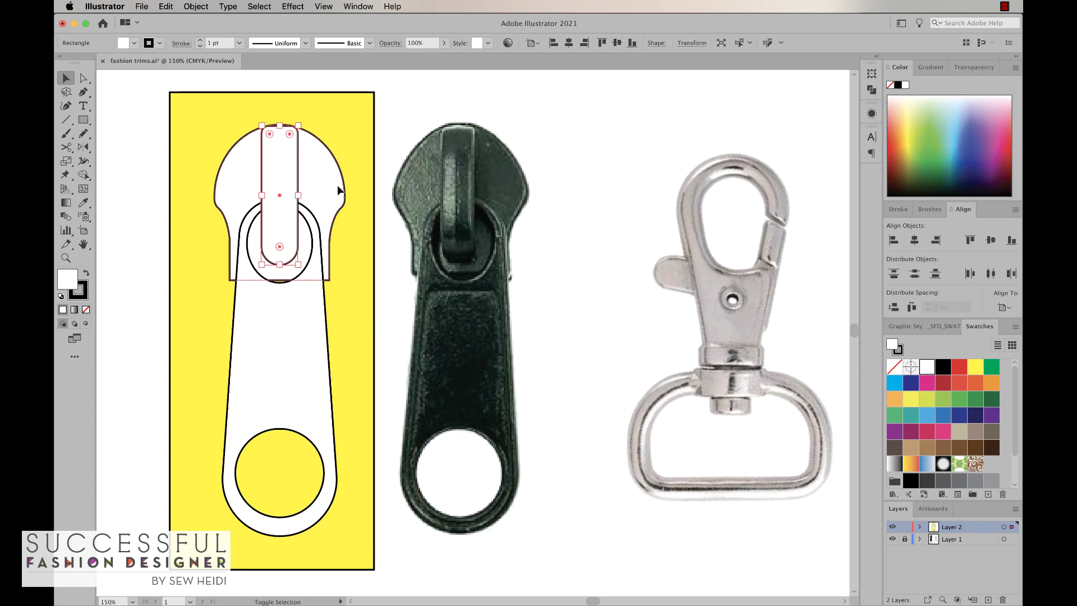
{"action": "left_click", "coordinate": [327, 236], "text": "shift"}
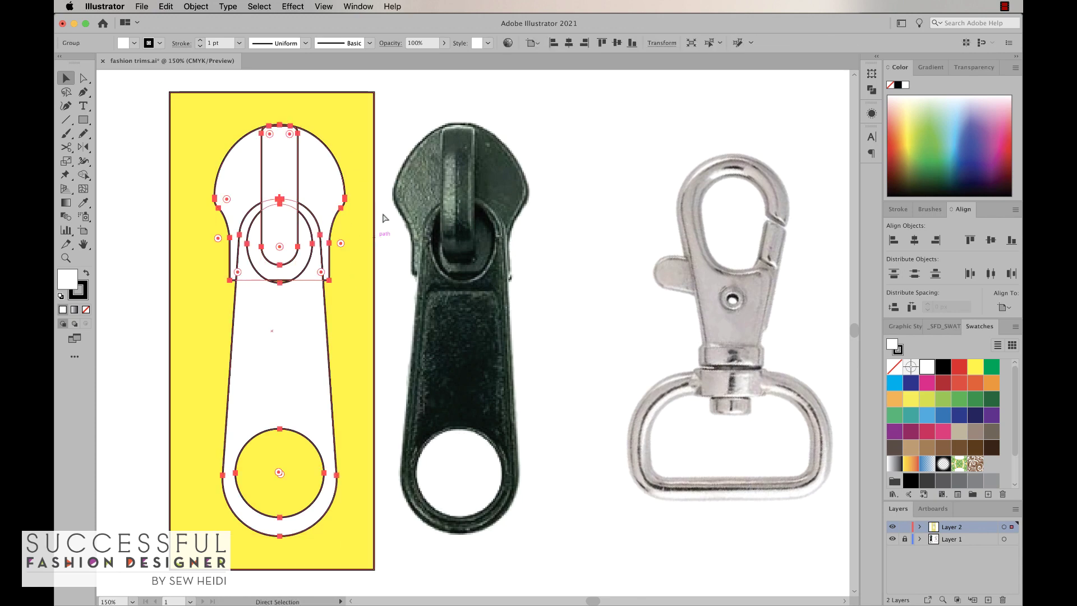
{"action": "left_click", "coordinate": [391, 132]}
Step: Delete the yellow background rectangle behind the zipper drawing
{"action": "left_click", "coordinate": [357, 147]}
{"action": "key", "text": "Delete"}
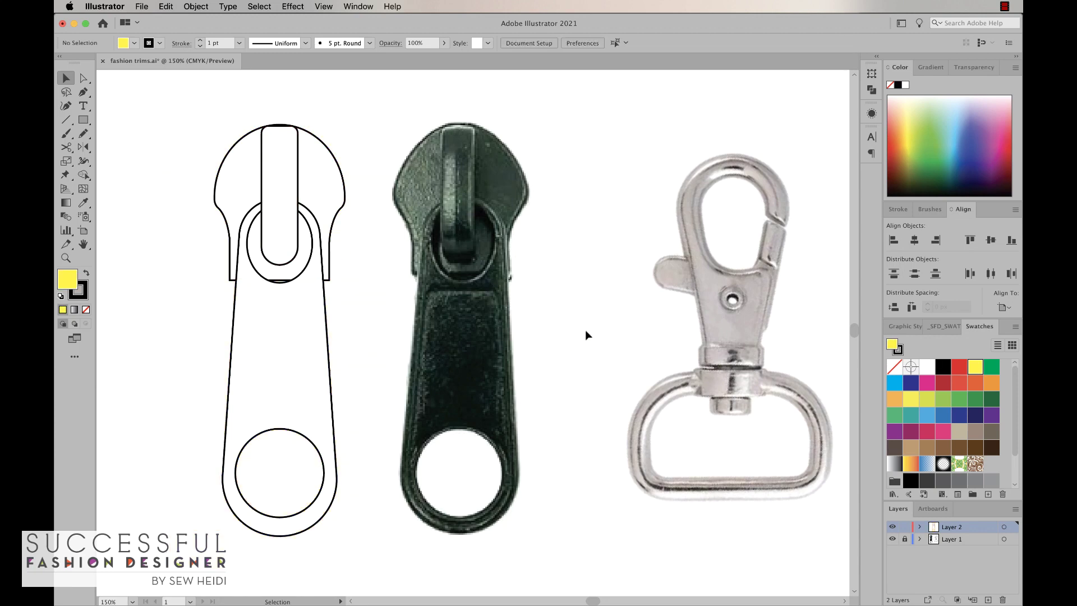
Step: Set the drawing style to no fill and a magenta stroke for tracing the swivel clasp photo
{"action": "scroll", "coordinate": [585, 331], "scroll_direction": "right", "scroll_amount": 8}
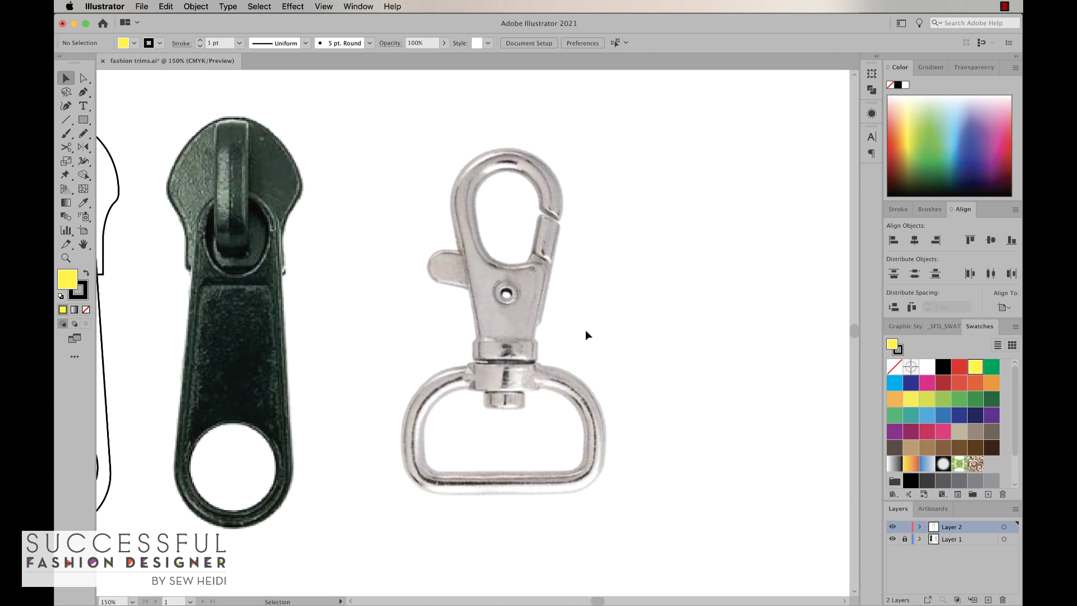
{"action": "left_click", "coordinate": [84, 311]}
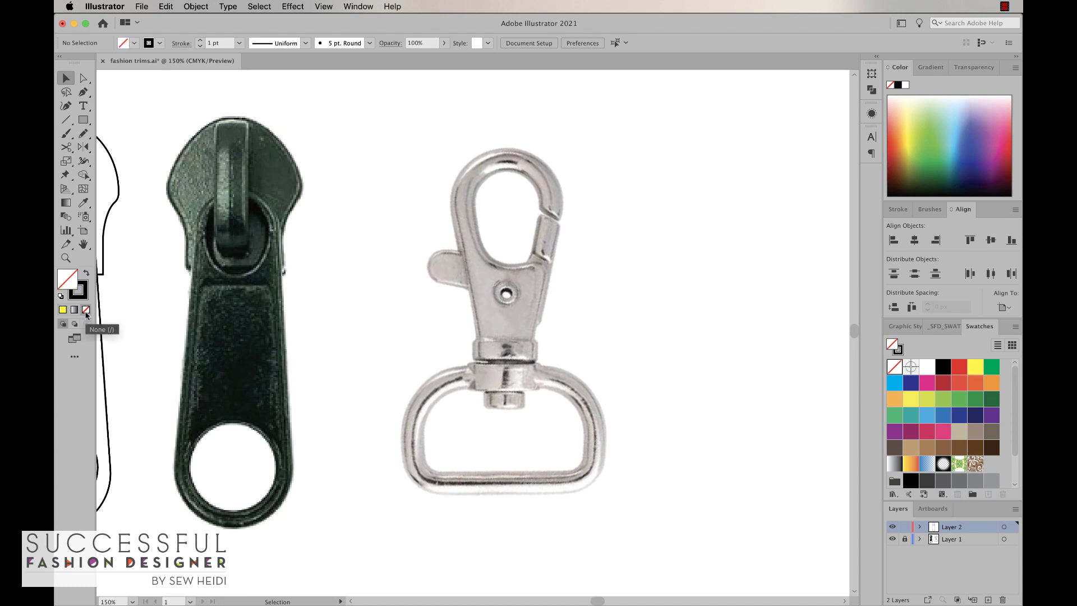
{"action": "left_click", "coordinate": [83, 297]}
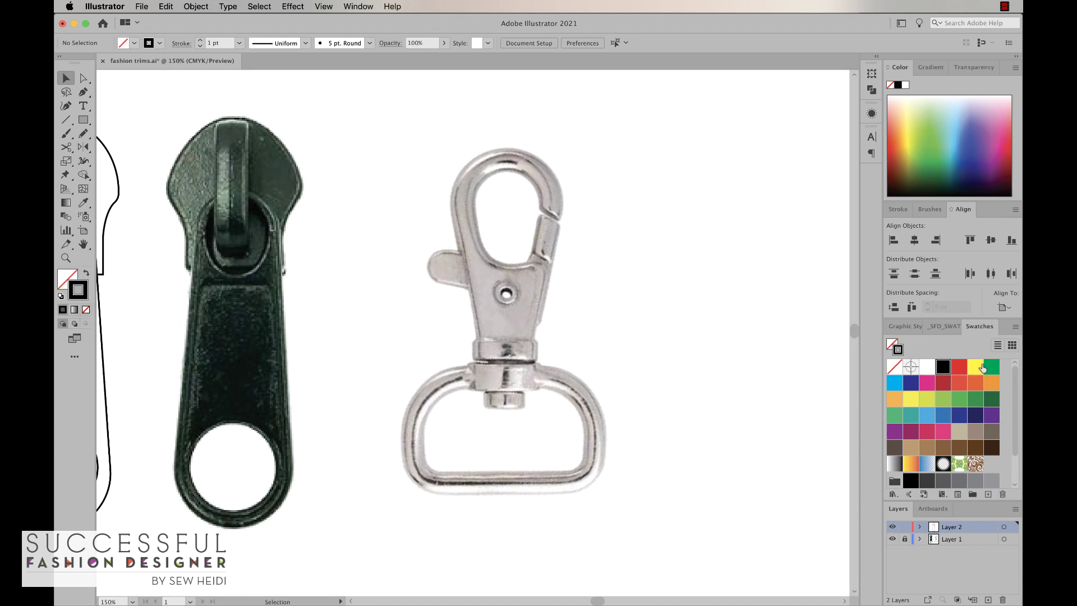
{"action": "left_click", "coordinate": [926, 383]}
Step: Draw a rectangle around the clasp's upper hook body, from its rounded top down to the collar
{"action": "key", "text": "super+equal"}
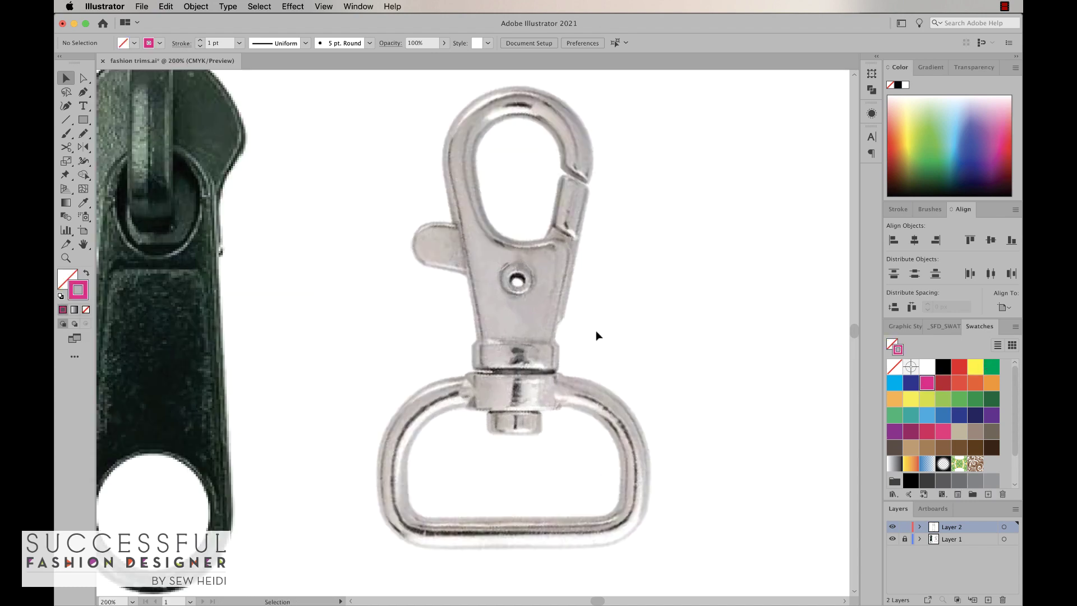
{"action": "scroll", "coordinate": [606, 342], "scroll_direction": "right", "scroll_amount": 2}
{"action": "key", "text": "m"}
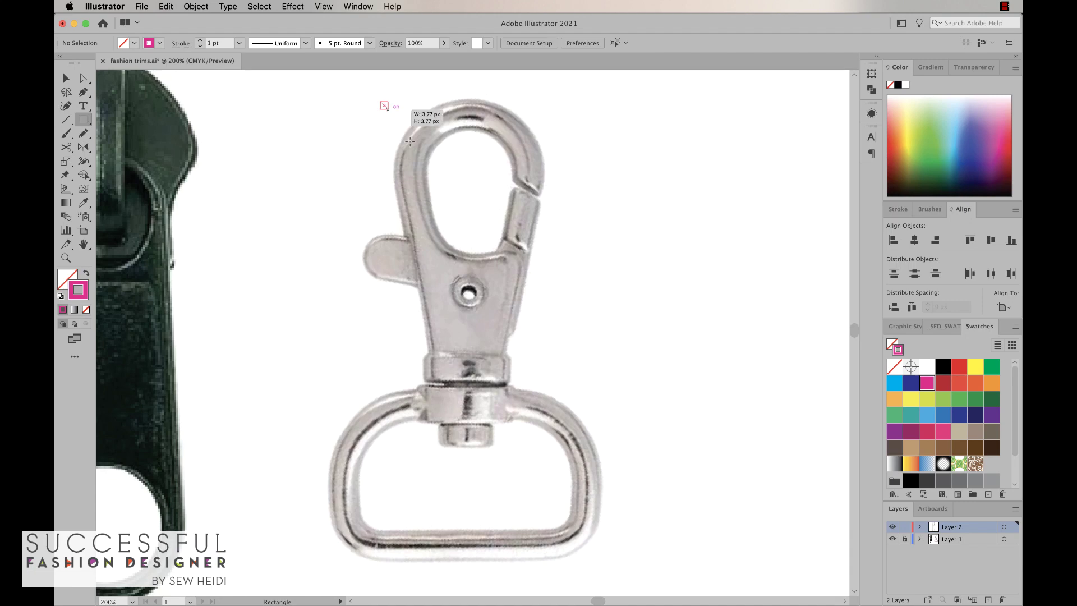
{"action": "mouse_move", "coordinate": [382, 99]}
{"action": "left_mouse_down"}
{"action": "mouse_move", "coordinate": [544, 337]}
{"action": "mouse_move", "coordinate": [564, 344]}
{"action": "mouse_move", "coordinate": [545, 384]}
{"action": "mouse_move", "coordinate": [545, 352]}
{"action": "left_mouse_up"}
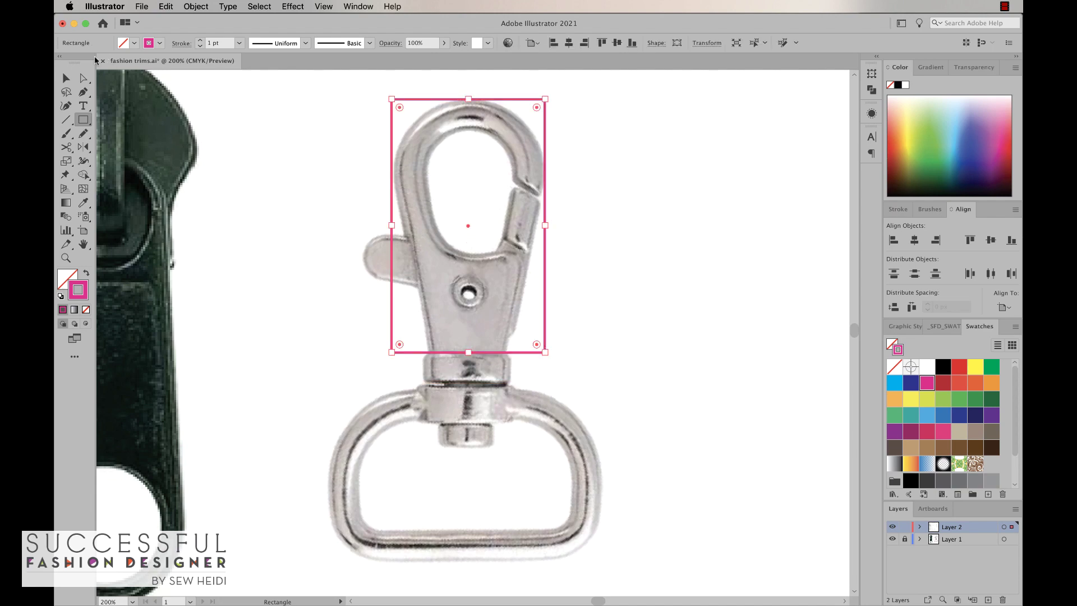
Step: Nudge the rectangle's two bottom corner points inward to match the hook body's narrow base at the collar
{"action": "left_click", "coordinate": [84, 78]}
{"action": "left_click_drag", "start_coordinate": [393, 352], "coordinate": [393, 355]}
{"action": "key", "text": "Right"}
{"action": "key", "text": "Right"}
{"action": "key", "text": "Right"}
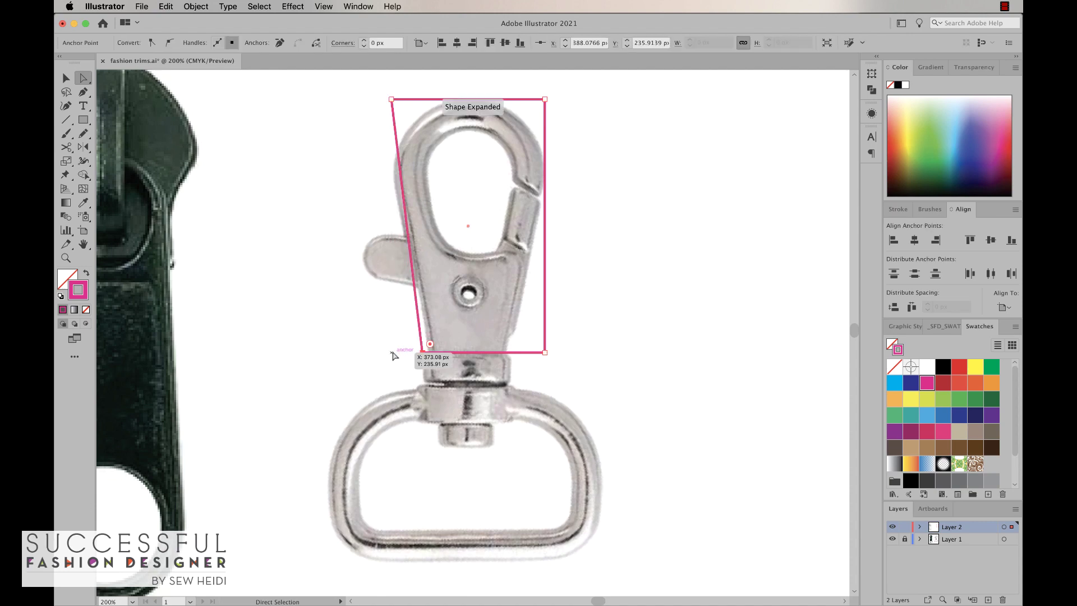
{"action": "key", "text": "Left"}
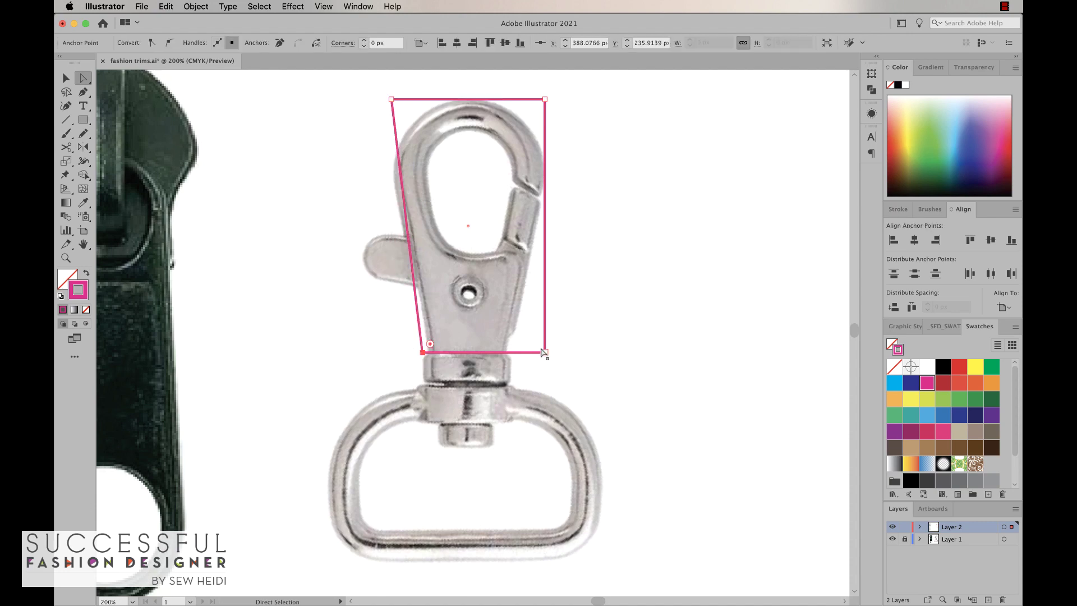
{"action": "key", "text": "Left"}
{"action": "key", "text": "Left"}
{"action": "key", "text": "Left"}
{"action": "key", "text": "Left"}
{"action": "key", "text": "Left"}
{"action": "key", "text": "Left"}
{"action": "key", "text": "Left"}
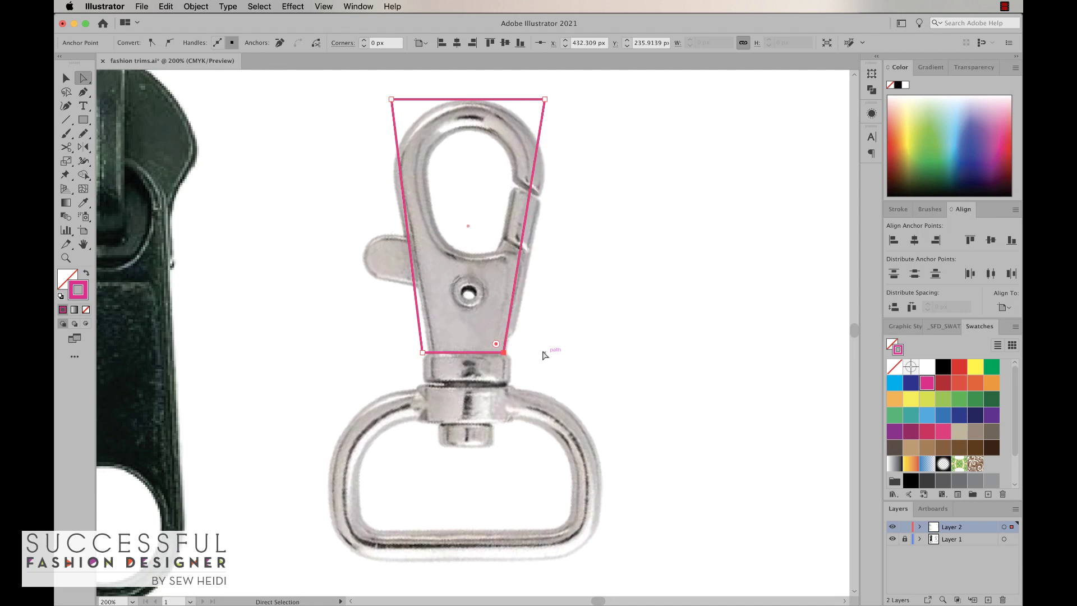
{"action": "left_click", "coordinate": [421, 353]}
{"action": "key", "text": "Right"}
{"action": "key", "text": "Right"}
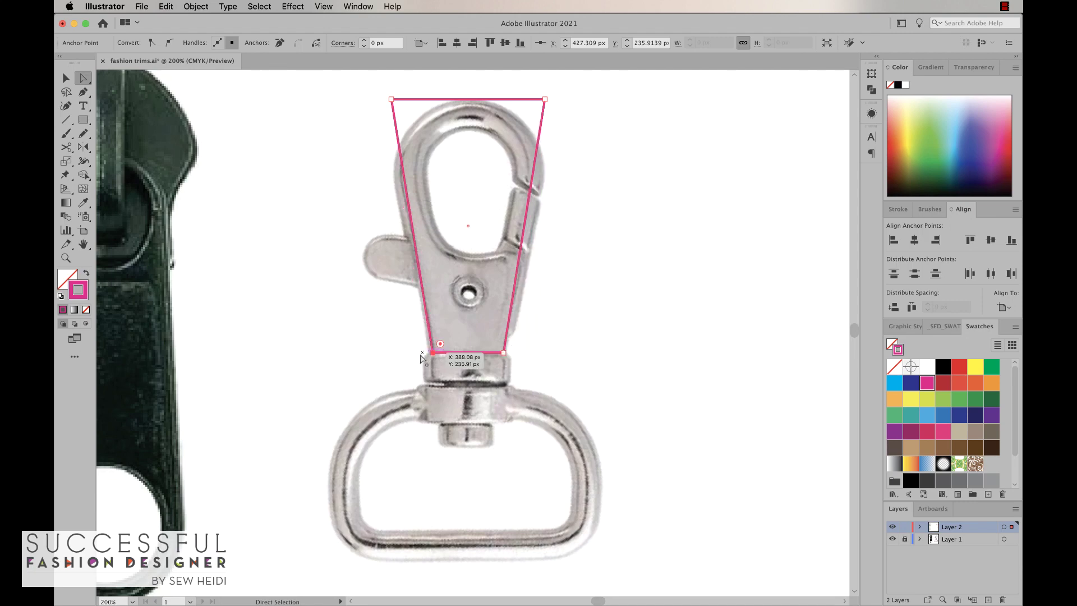
Step: Nudge the shape's two top corner points outward so its sides follow the taper of the hook body
{"action": "left_click", "coordinate": [394, 102]}
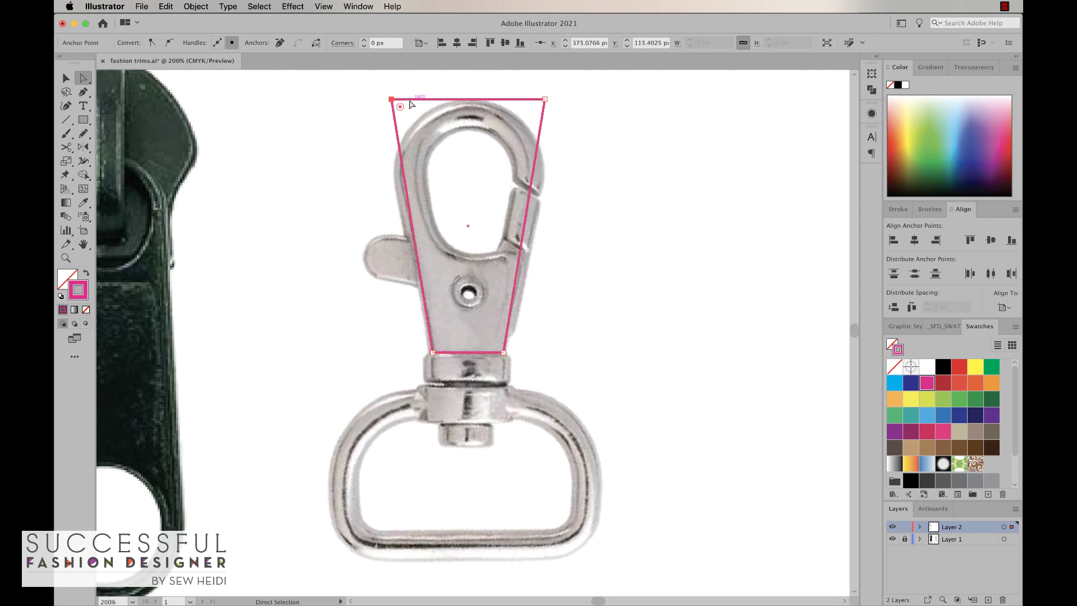
{"action": "key", "text": "Left"}
{"action": "key", "text": "Left"}
{"action": "left_click", "coordinate": [545, 100]}
{"action": "key", "text": "Right"}
{"action": "key", "text": "Right"}
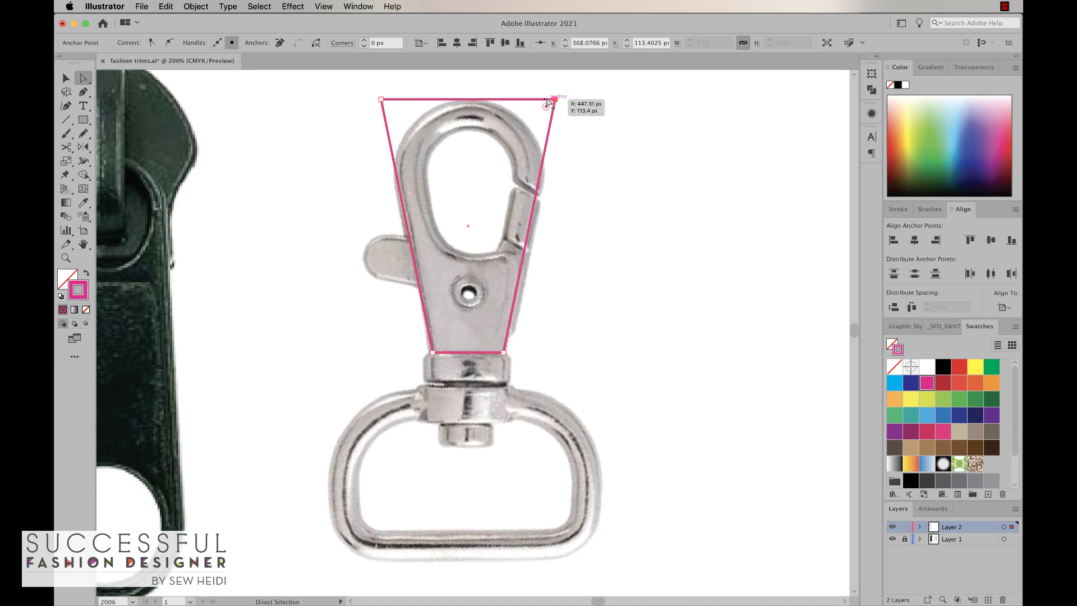
Step: Round both top corners of the hook body outline to a radius of about 32 px and deselect
{"action": "left_click", "coordinate": [383, 101], "text": "shift"}
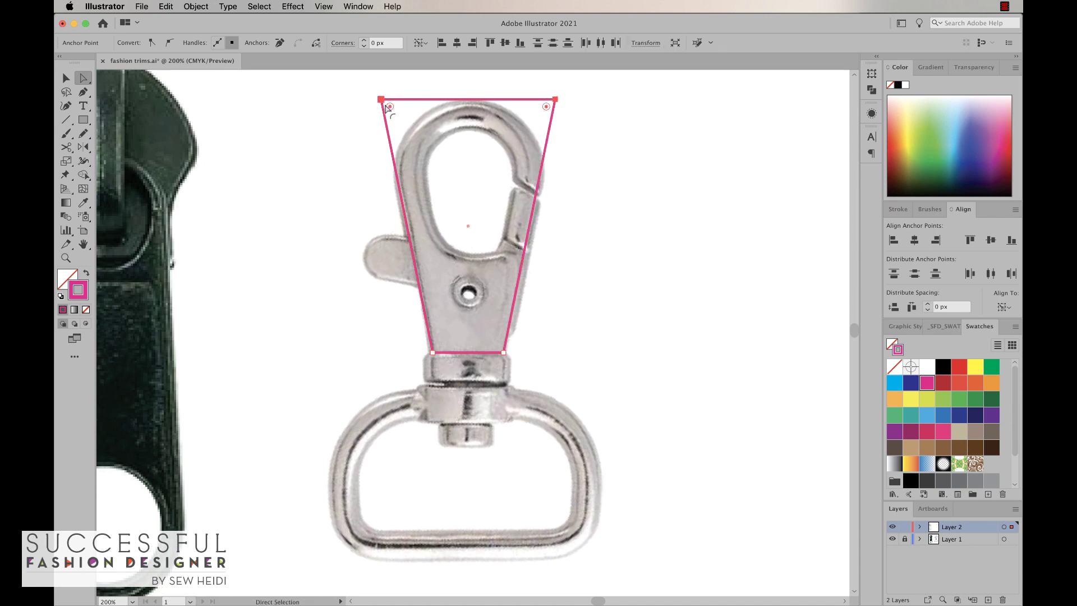
{"action": "left_click_drag", "start_coordinate": [390, 107], "coordinate": [446, 196]}
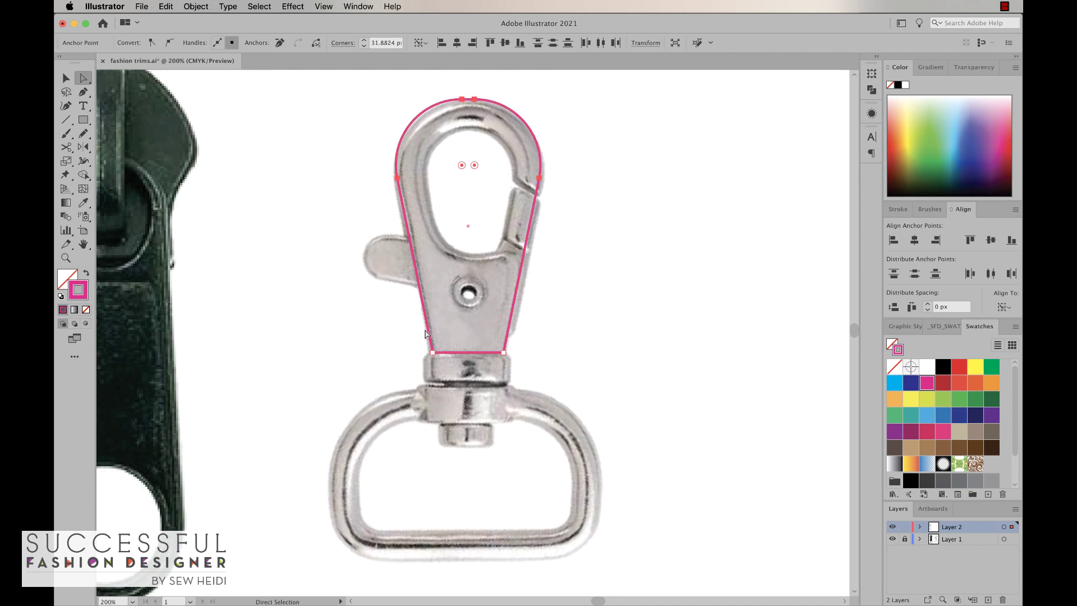
{"action": "left_click", "coordinate": [608, 254]}
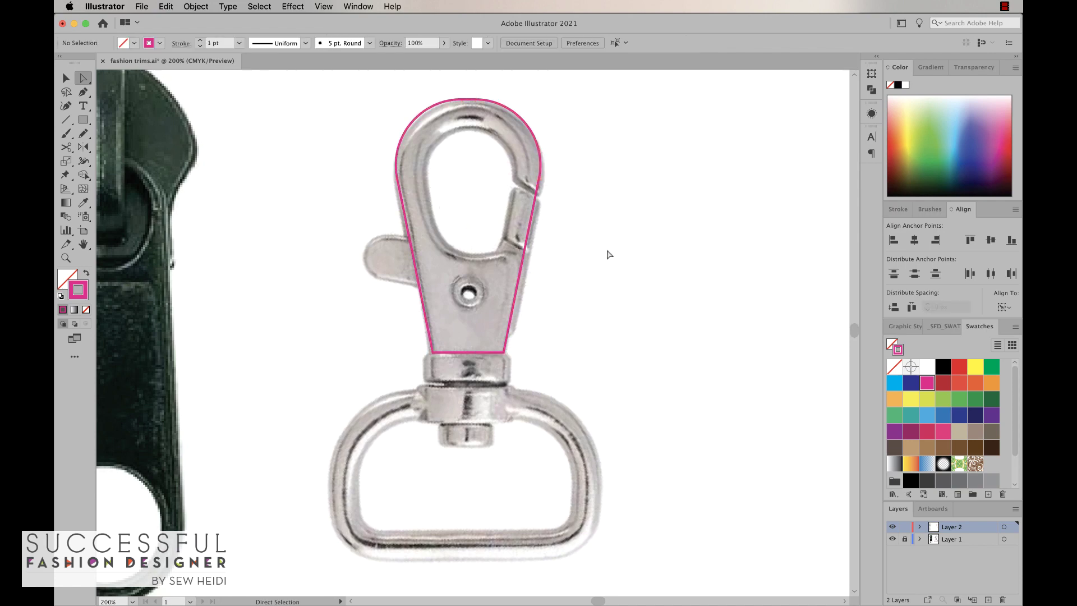
Step: Draw a rectangle over the collar just below the hook body, slightly round its two top corners and deselect
{"action": "key", "text": "m"}
{"action": "left_click_drag", "start_coordinate": [423, 353], "coordinate": [511, 383]}
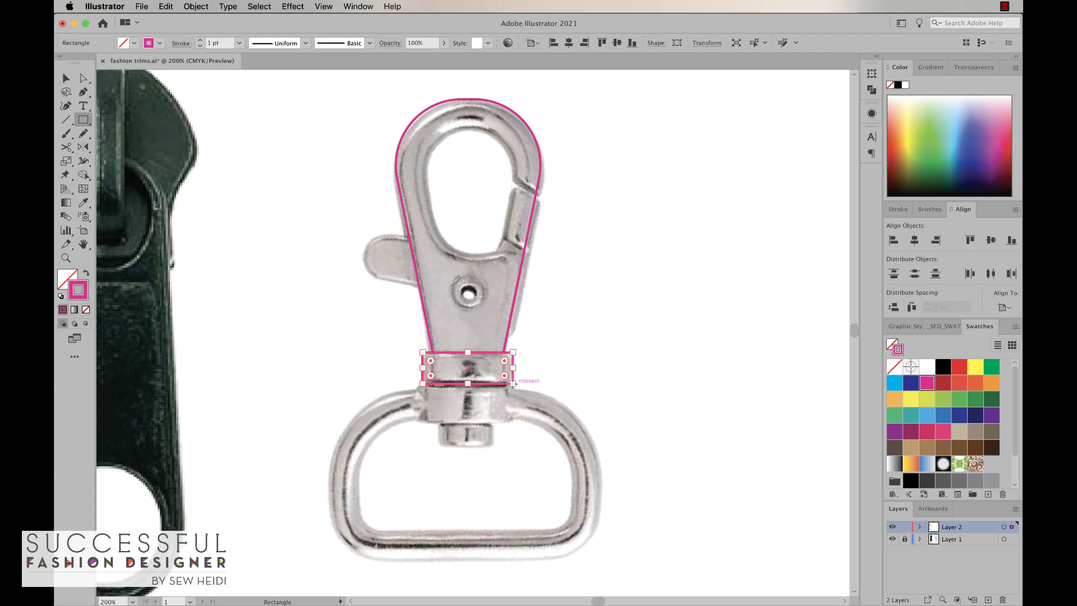
{"action": "key", "text": "a"}
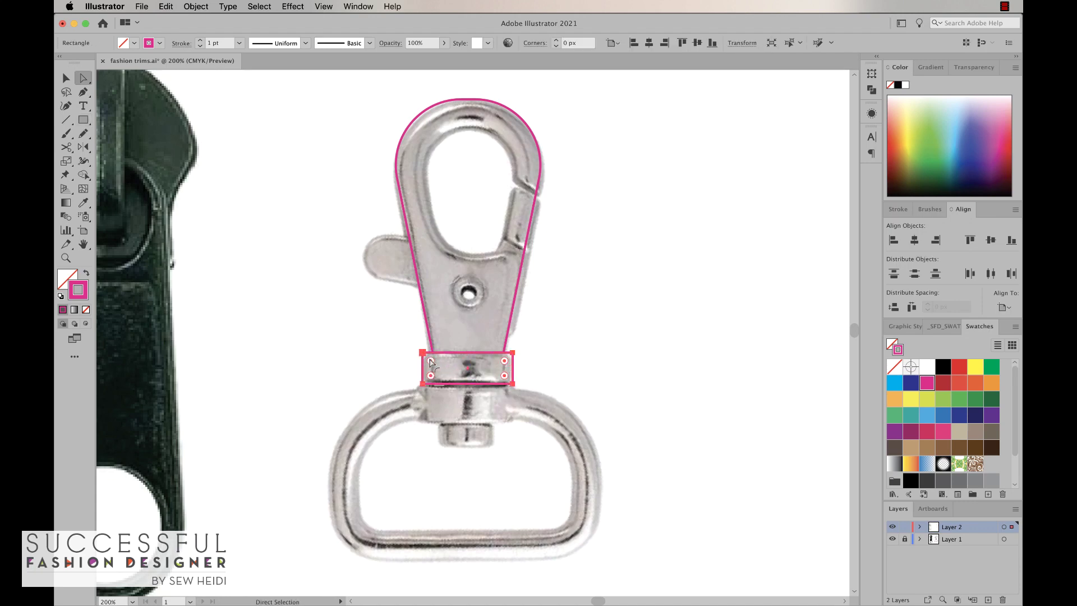
{"action": "left_click", "coordinate": [424, 353]}
{"action": "left_click", "coordinate": [512, 352], "text": "shift"}
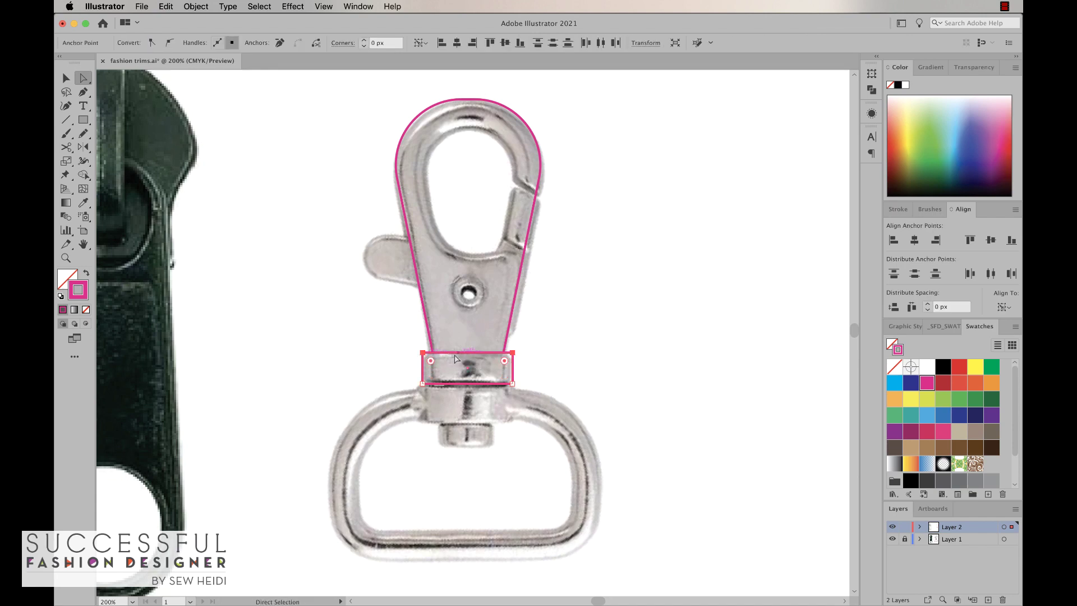
{"action": "left_click_drag", "start_coordinate": [430, 361], "coordinate": [437, 367]}
{"action": "left_click", "coordinate": [579, 381]}
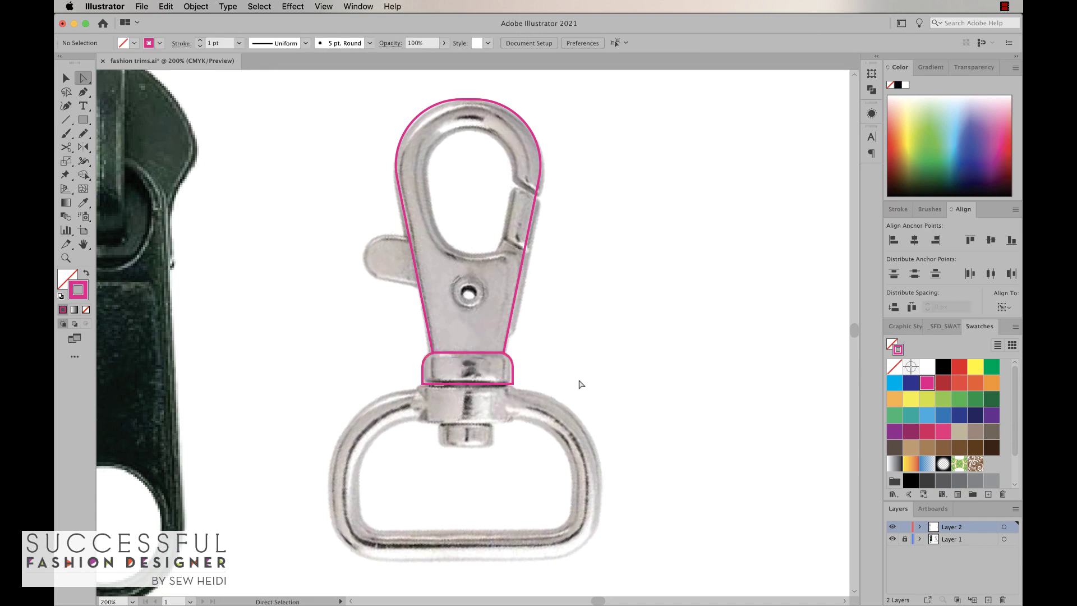
Step: Draw a rectangle about 134 by 86 px around the D-ring below the collar and round its top corners to about 51 px
{"action": "scroll", "coordinate": [580, 382], "scroll_direction": "down", "scroll_amount": 3}
{"action": "key", "text": "m"}
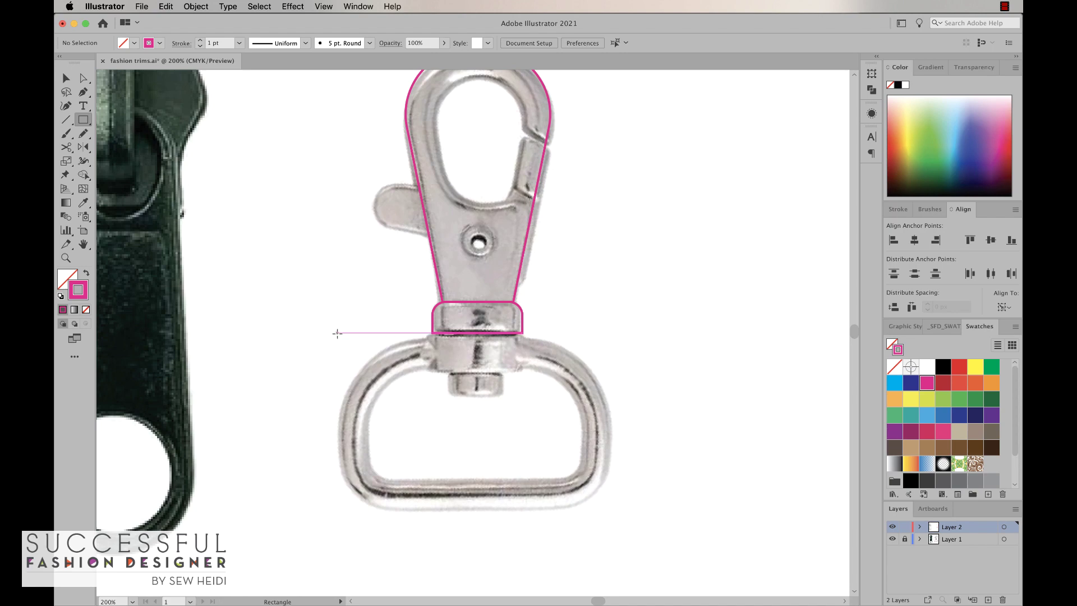
{"action": "mouse_move", "coordinate": [337, 333]}
{"action": "left_mouse_down"}
{"action": "mouse_move", "coordinate": [488, 462]}
{"action": "mouse_move", "coordinate": [615, 511]}
{"action": "left_mouse_up"}
{"action": "key", "text": "a"}
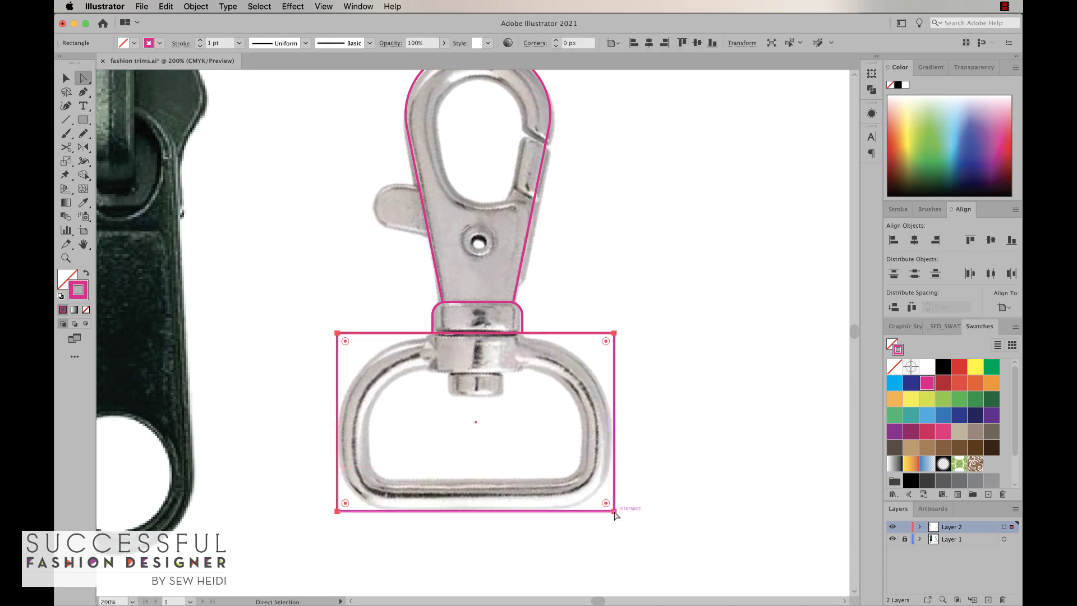
{"action": "left_click", "coordinate": [337, 333]}
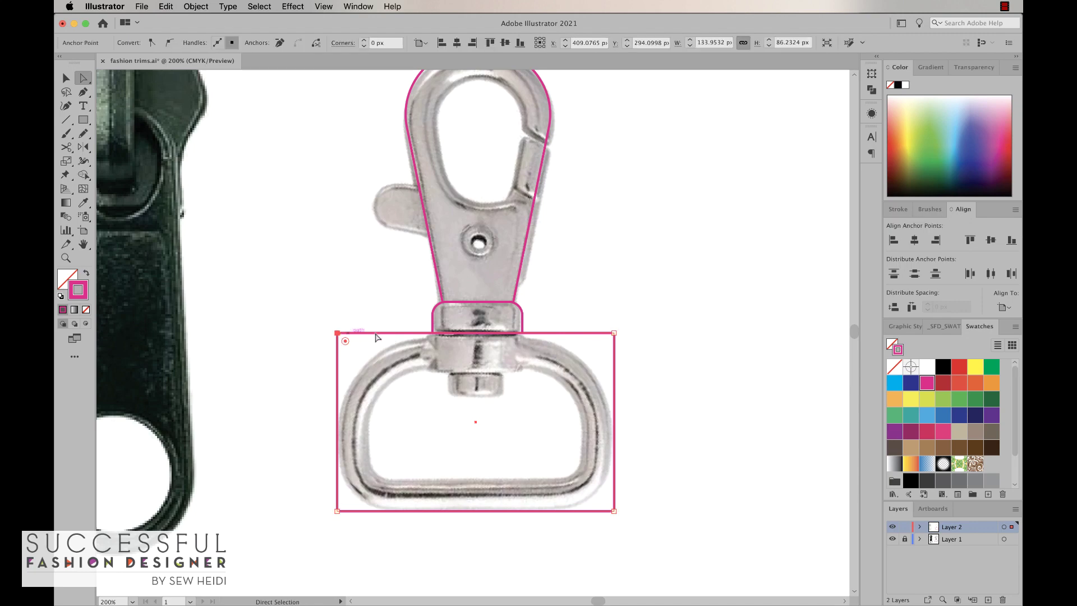
{"action": "left_click", "coordinate": [614, 333], "text": "shift"}
{"action": "left_click_drag", "start_coordinate": [345, 342], "coordinate": [440, 450]}
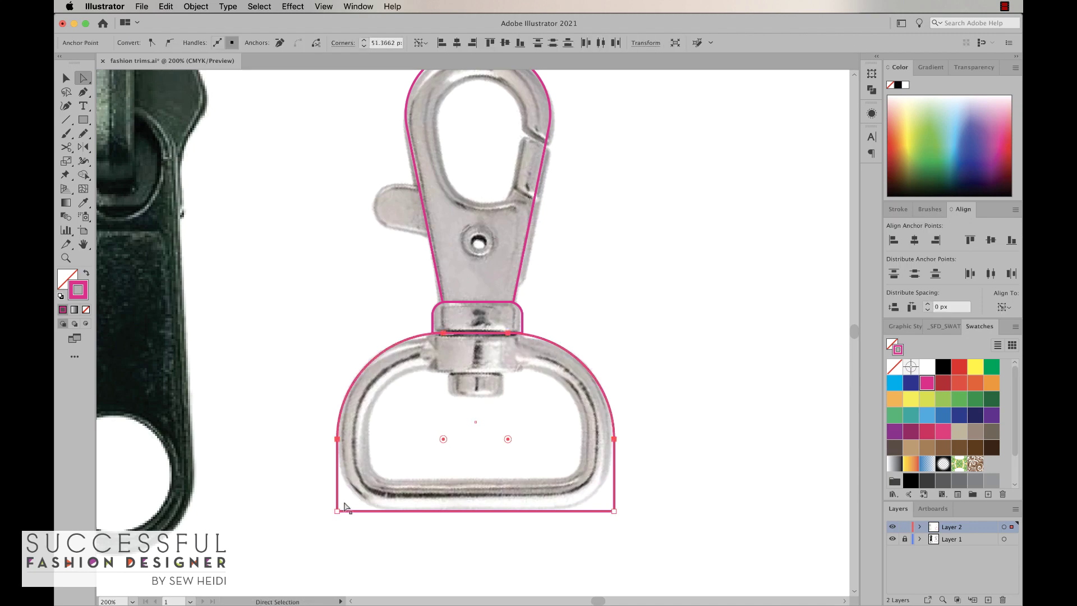
Step: Round the two bottom corners of the outer D-ring outline to about 27 px and deselect
{"action": "left_click", "coordinate": [337, 511]}
{"action": "left_click", "coordinate": [614, 511], "text": "shift"}
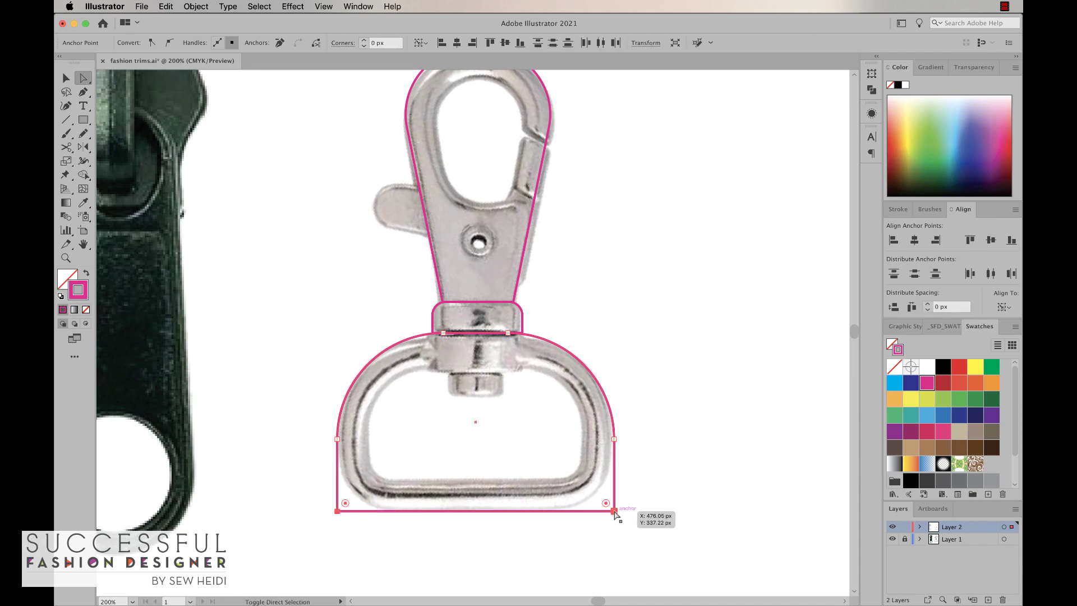
{"action": "left_click_drag", "start_coordinate": [605, 502], "coordinate": [561, 461]}
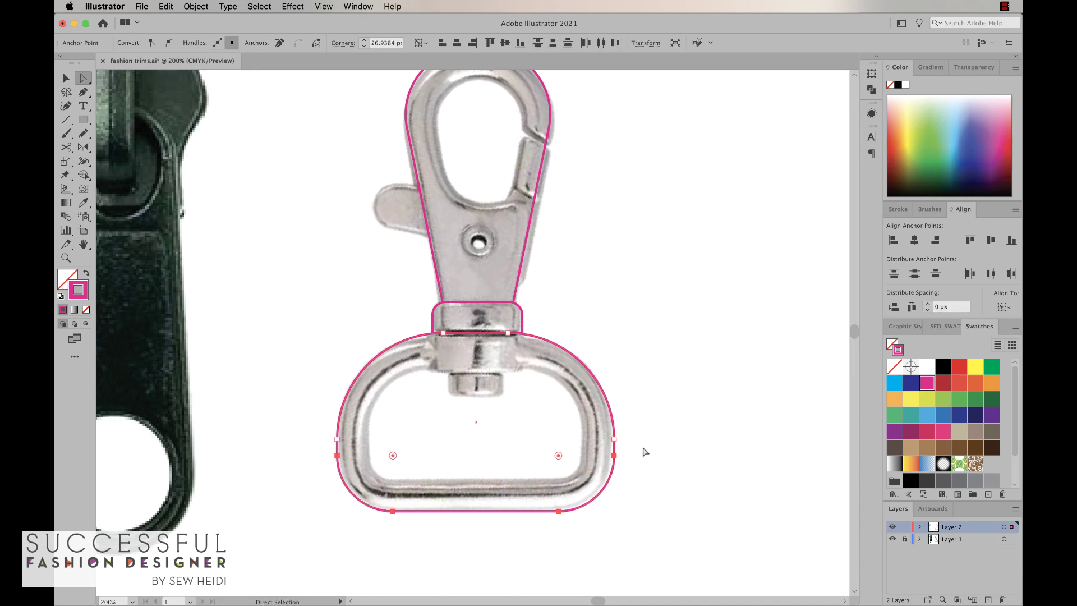
{"action": "left_click", "coordinate": [653, 449]}
Step: Draw a rectangle over the D-ring's inner opening and round its two top corners to follow the ring's curve
{"action": "key", "text": "m"}
{"action": "left_click_drag", "start_coordinate": [369, 371], "coordinate": [581, 478]}
{"action": "key", "text": "a"}
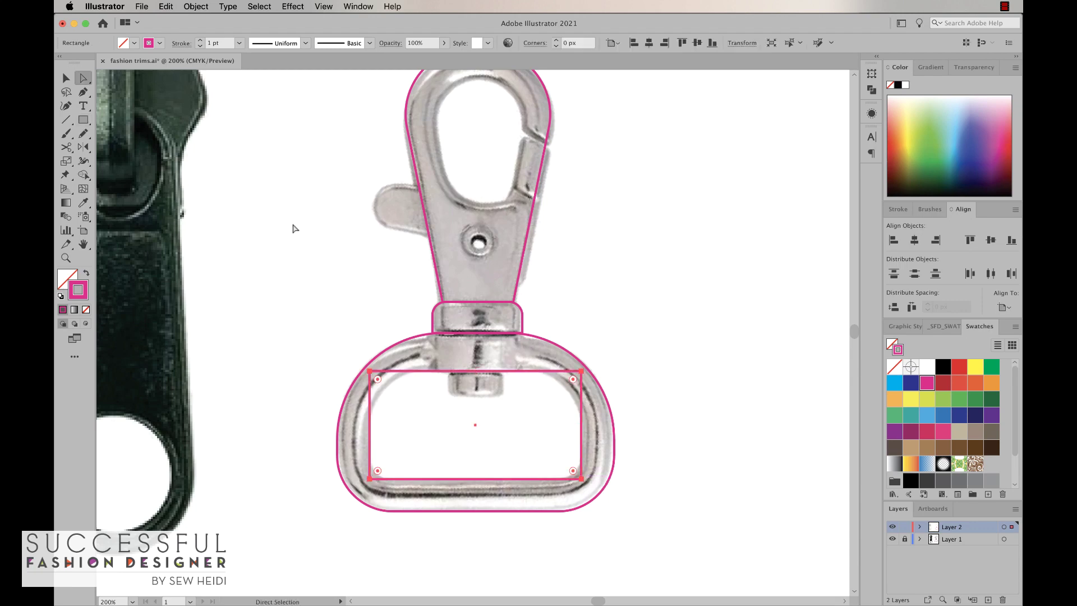
{"action": "left_click", "coordinate": [369, 371]}
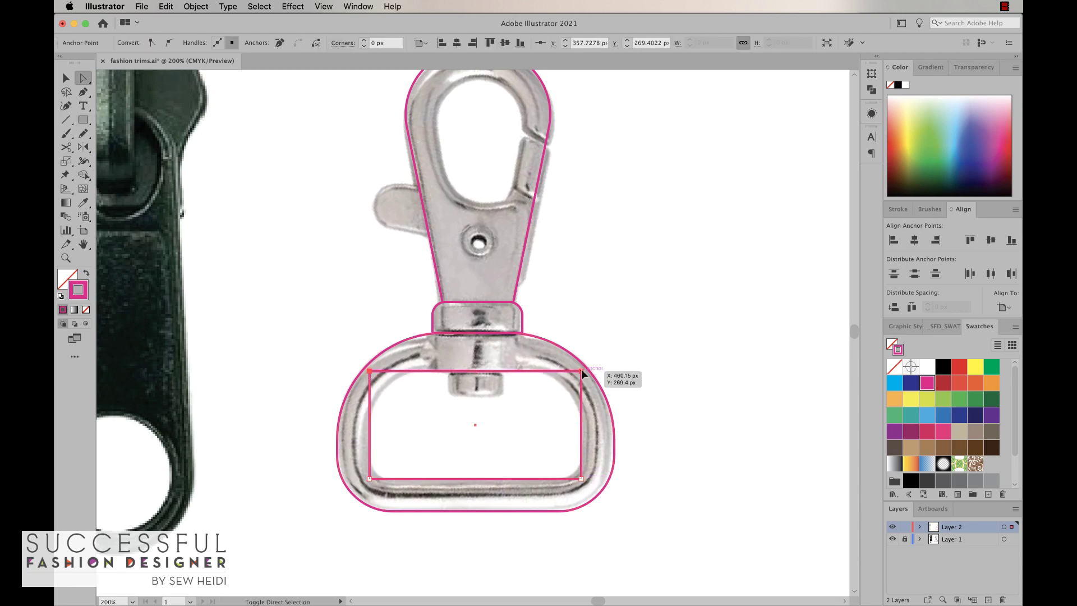
{"action": "left_click", "coordinate": [582, 372], "text": "shift"}
{"action": "left_click_drag", "start_coordinate": [573, 380], "coordinate": [522, 430]}
Step: Round the two bottom corners of the D-ring's inner opening to about 12 px
{"action": "left_click", "coordinate": [369, 479]}
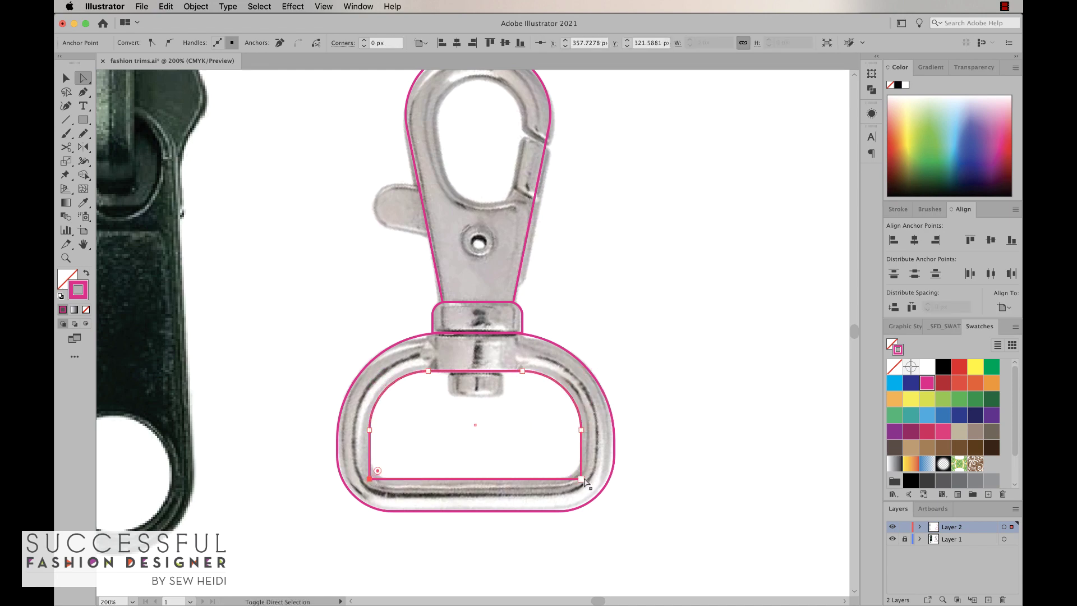
{"action": "left_click", "coordinate": [581, 479], "text": "shift"}
{"action": "left_click_drag", "start_coordinate": [572, 471], "coordinate": [558, 449]}
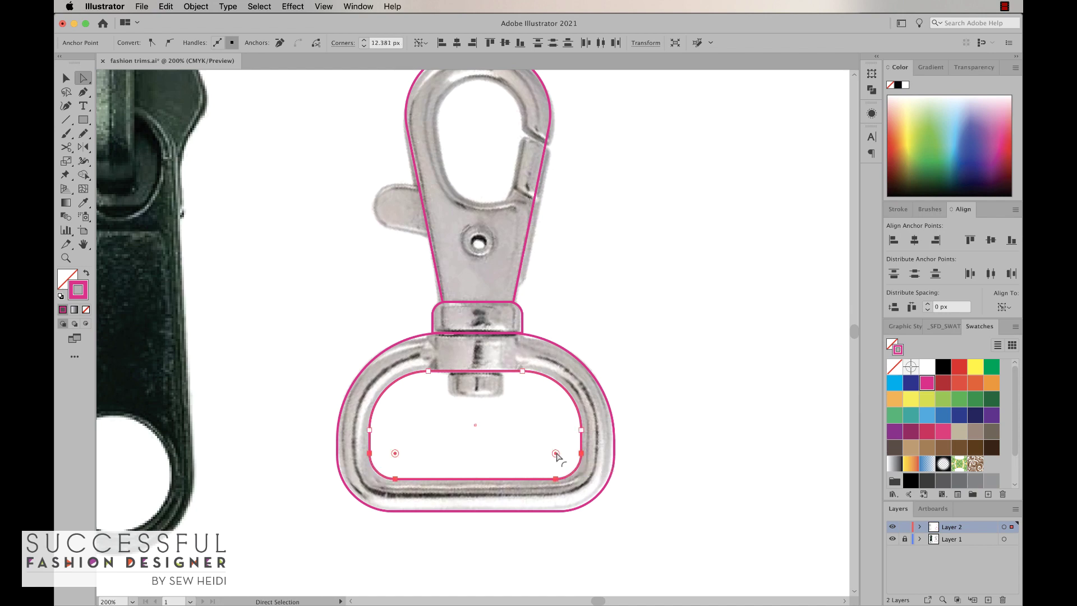
Step: Draw a rectangle over the small stub below the collar inside the D-ring and slightly round its corners
{"action": "left_click", "coordinate": [680, 406]}
{"action": "key", "text": "m"}
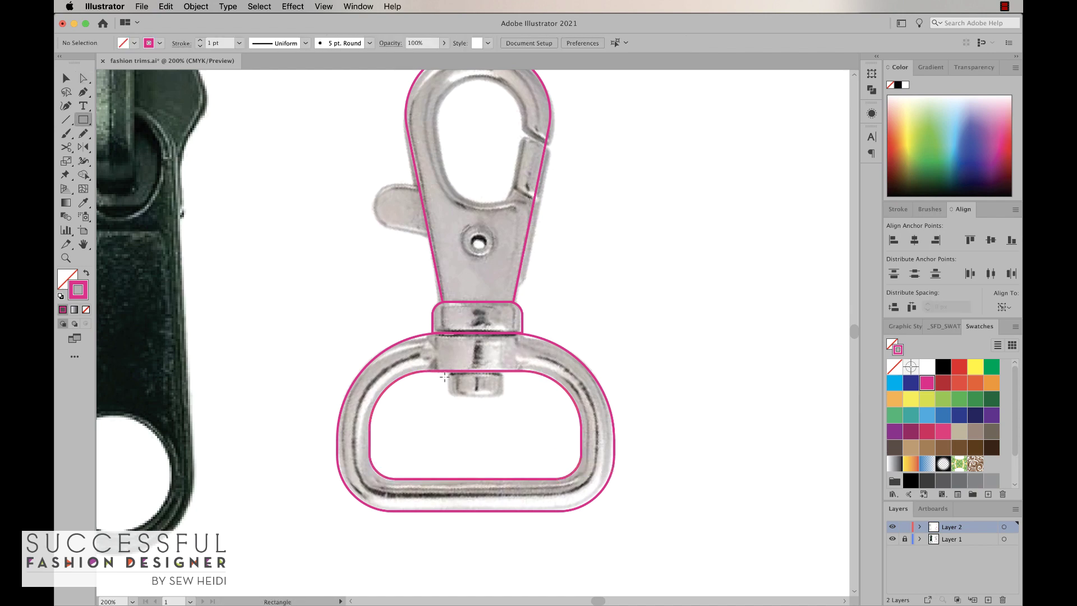
{"action": "left_click_drag", "start_coordinate": [449, 371], "coordinate": [503, 397]}
{"action": "key", "text": "super+equal"}
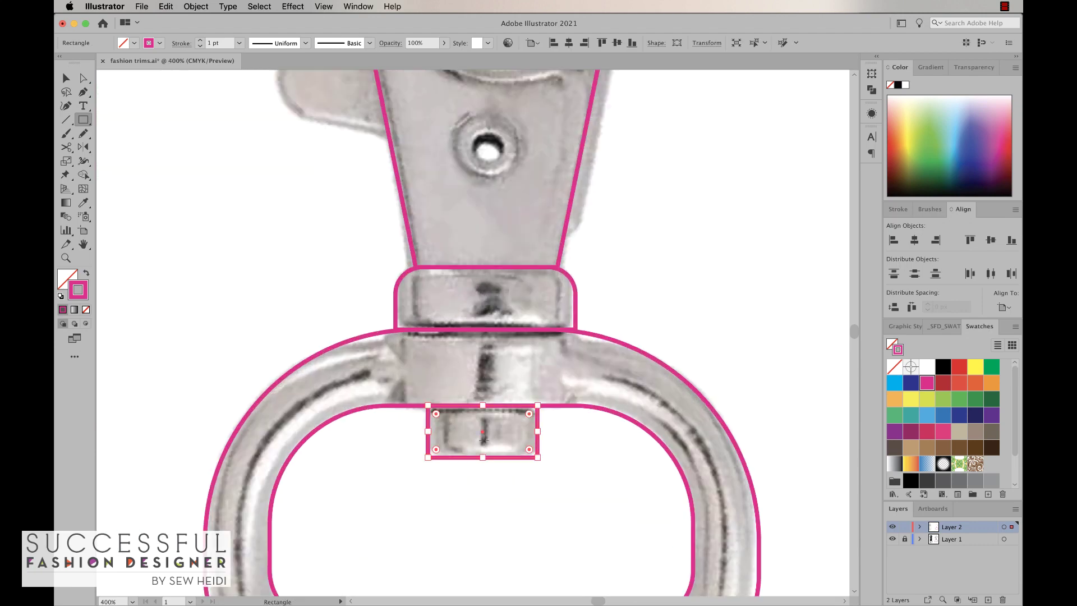
{"action": "key", "text": "a"}
{"action": "left_click_drag", "start_coordinate": [436, 450], "coordinate": [442, 447]}
{"action": "left_click", "coordinate": [677, 282]}
Step: Draw a circle about 16 px wide around the clasp's rivet and a circle about 7 px wide around its hole
{"action": "scroll", "coordinate": [677, 282], "scroll_direction": "up", "scroll_amount": 6}
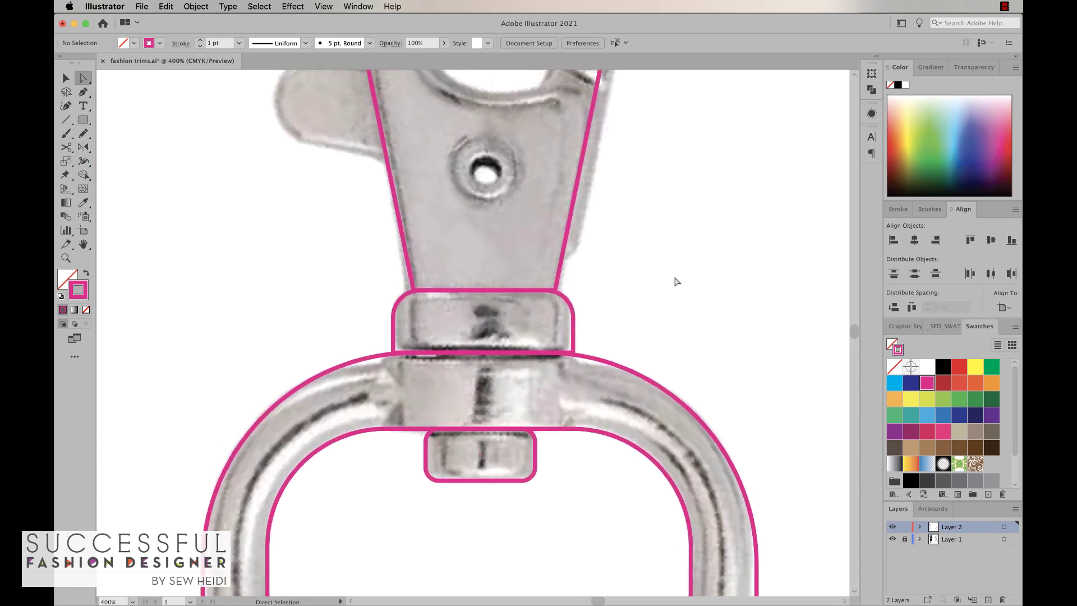
{"action": "key", "text": "l"}
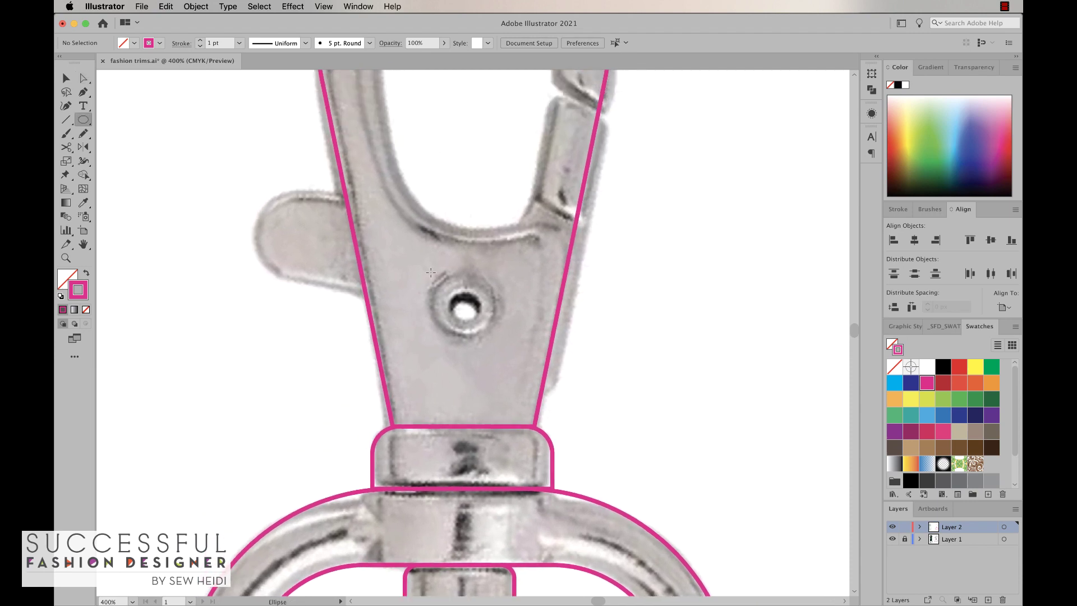
{"action": "left_click_drag", "start_coordinate": [458, 306], "coordinate": [493, 340]}
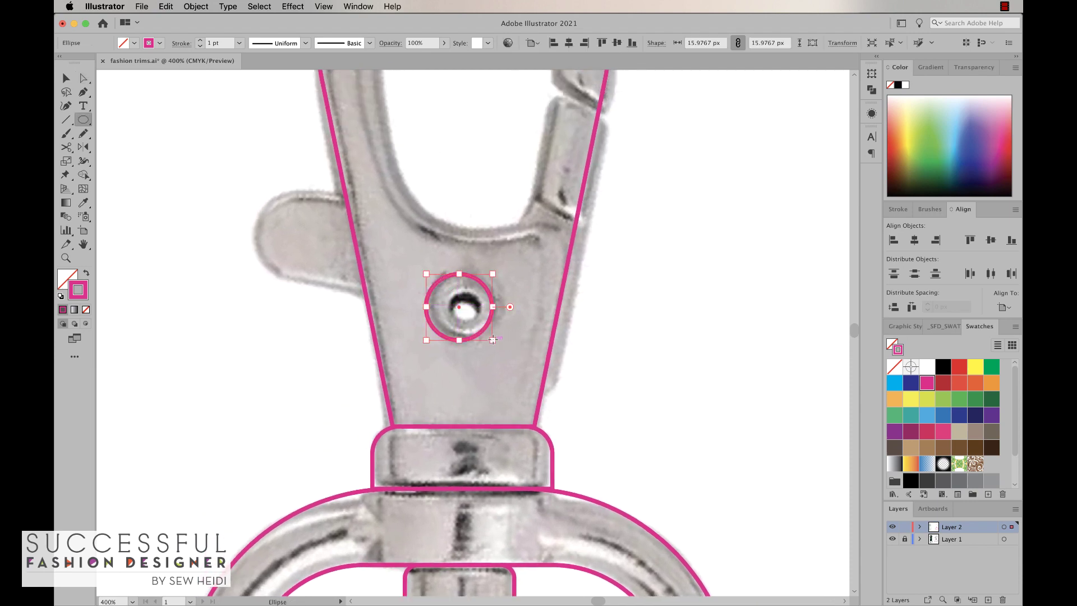
{"action": "left_click_drag", "start_coordinate": [446, 294], "coordinate": [477, 316]}
Step: Align the two rivet circles on their horizontal and vertical centers and deselect them
{"action": "key", "text": "v"}
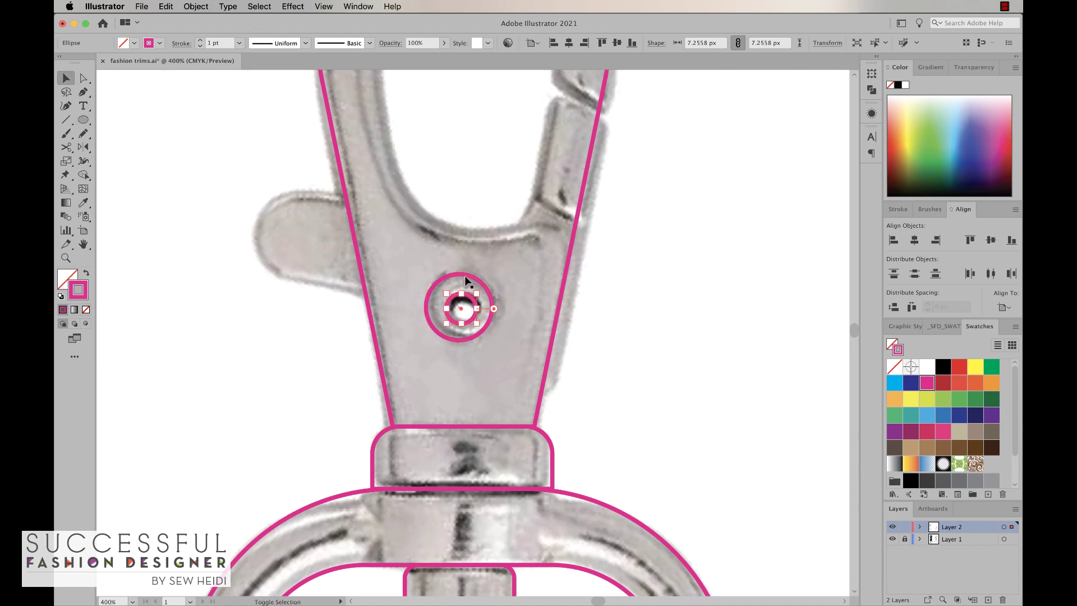
{"action": "left_click", "coordinate": [465, 279], "text": "shift"}
{"action": "left_click", "coordinate": [571, 41]}
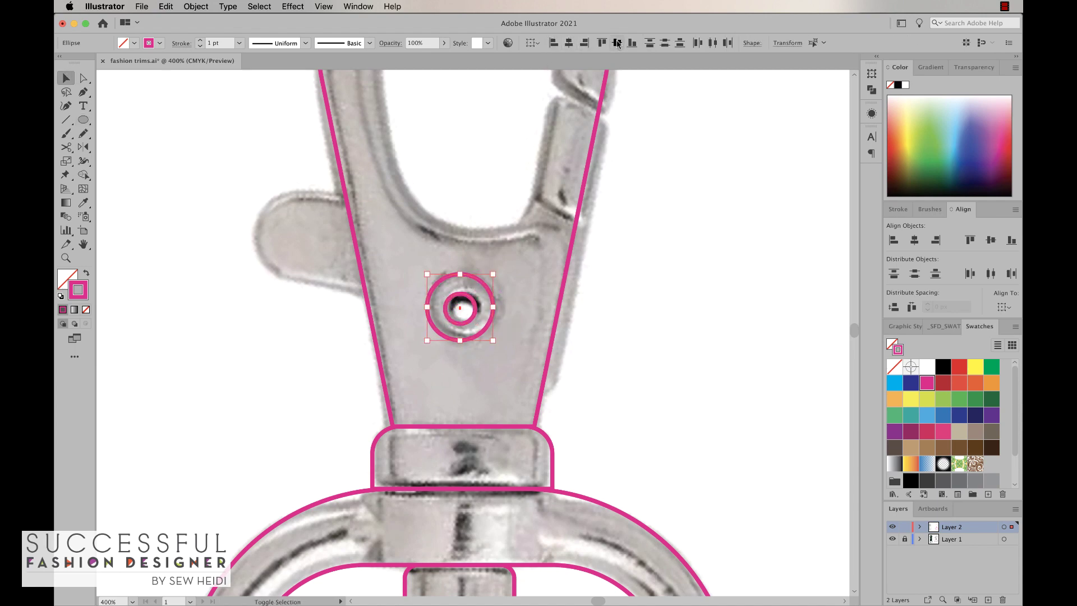
{"action": "left_click", "coordinate": [618, 43]}
{"action": "left_click", "coordinate": [655, 242]}
Step: Try to trace the hook's oval opening with an ellipse about 43 by 62 px
{"action": "scroll", "coordinate": [656, 241], "scroll_direction": "up", "scroll_amount": 5}
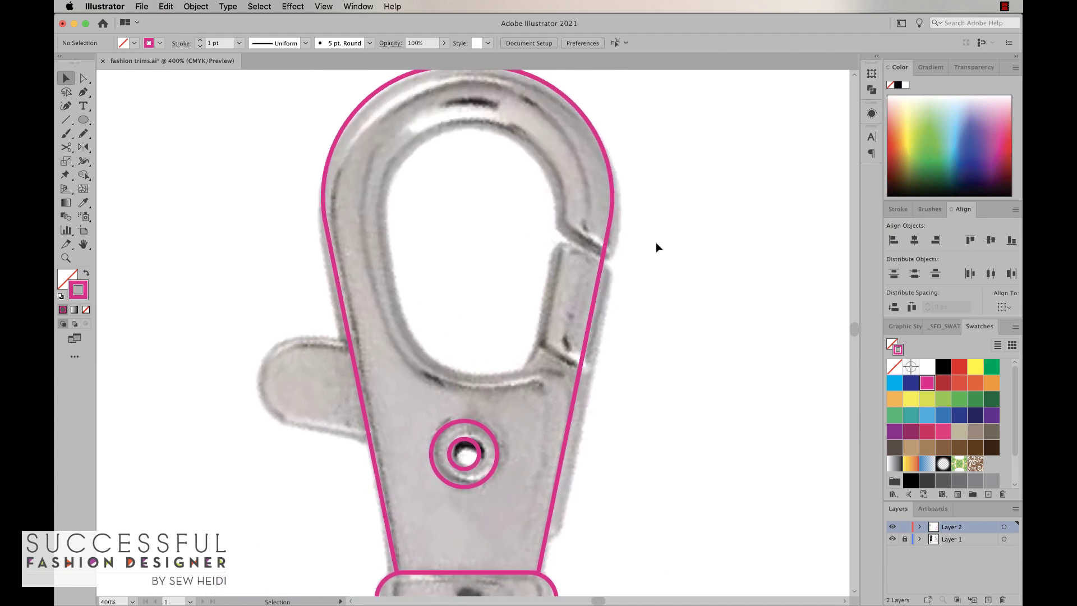
{"action": "key", "text": "l"}
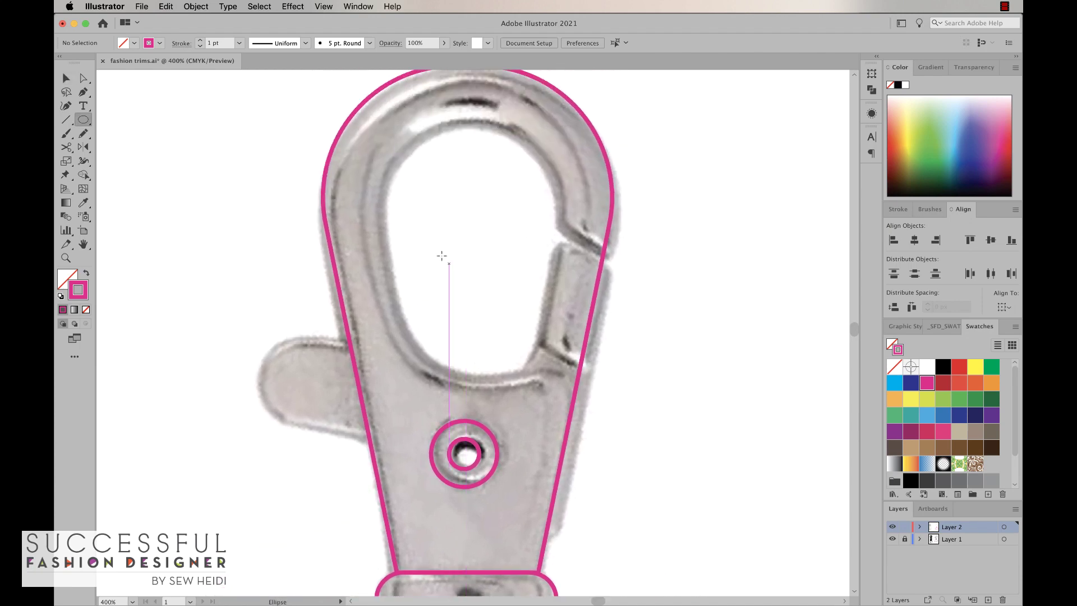
{"action": "left_click_drag", "start_coordinate": [380, 132], "coordinate": [421, 187]}
{"action": "left_click_drag", "start_coordinate": [454, 240], "coordinate": [558, 387]}
{"action": "key", "text": "super+z"}
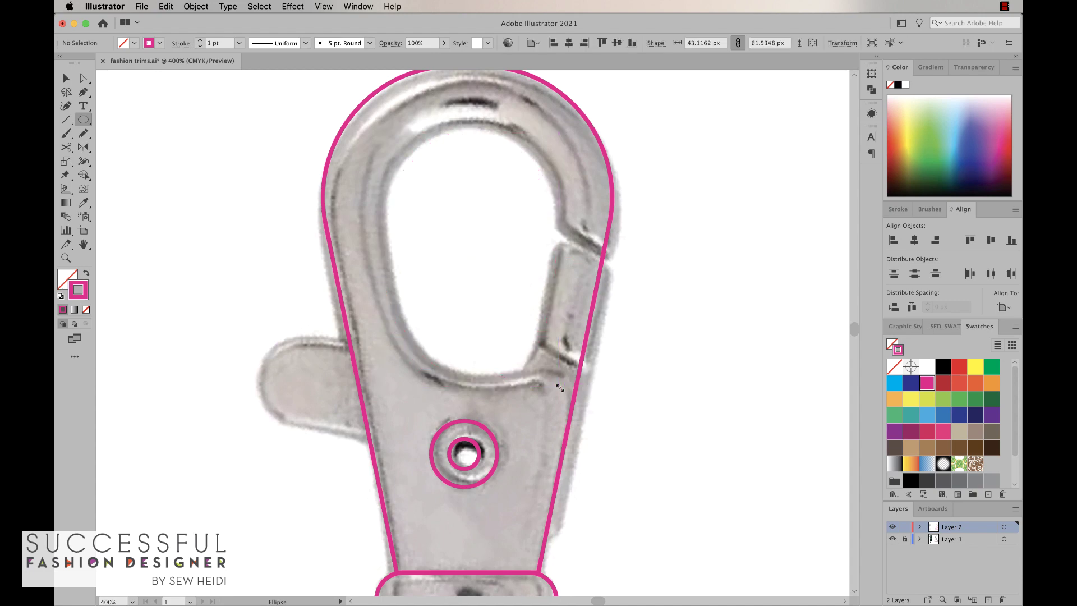
Step: Draw a rectangle over the hook's inner opening and move its lower-left corner inward
{"action": "left_click_drag", "start_coordinate": [384, 125], "coordinate": [553, 373]}
{"action": "key", "text": "a"}
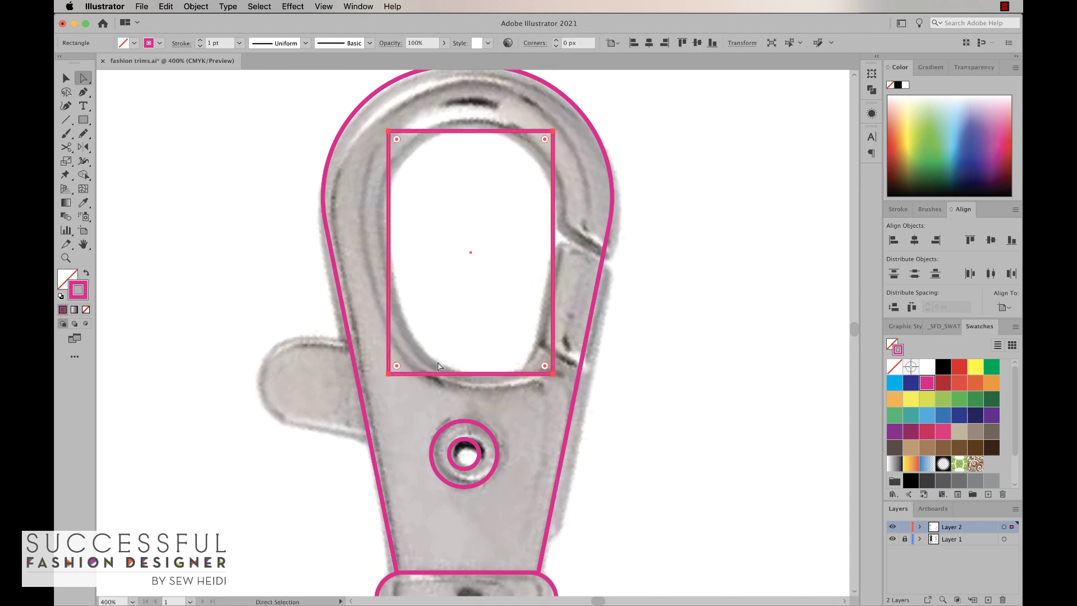
{"action": "left_click", "coordinate": [388, 373]}
{"action": "key", "text": "Right"}
{"action": "key", "text": "Right"}
{"action": "key", "text": "Right"}
{"action": "key", "text": "Right"}
{"action": "key", "text": "Right"}
{"action": "key", "text": "Right"}
{"action": "key", "text": "Right"}
{"action": "key", "text": "Right"}
{"action": "key", "text": "Right"}
{"action": "key", "text": "Right"}
{"action": "key", "text": "Right"}
{"action": "key", "text": "Right"}
{"action": "key", "text": "Right"}
{"action": "key", "text": "Right"}
{"action": "key", "text": "Right"}
{"action": "key", "text": "Right"}
{"action": "key", "text": "Right"}
{"action": "key", "text": "Right"}
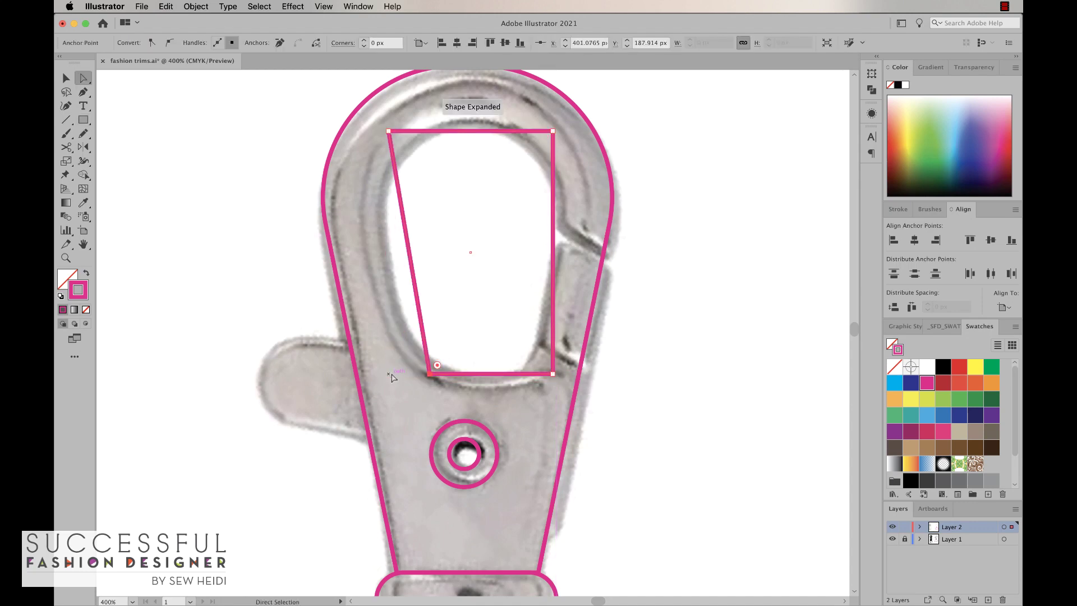
Step: Move the opening rectangle's two upper corners outward and its lower-right corner inward to taper the shape
{"action": "left_click", "coordinate": [389, 131]}
{"action": "key", "text": "shift+Left"}
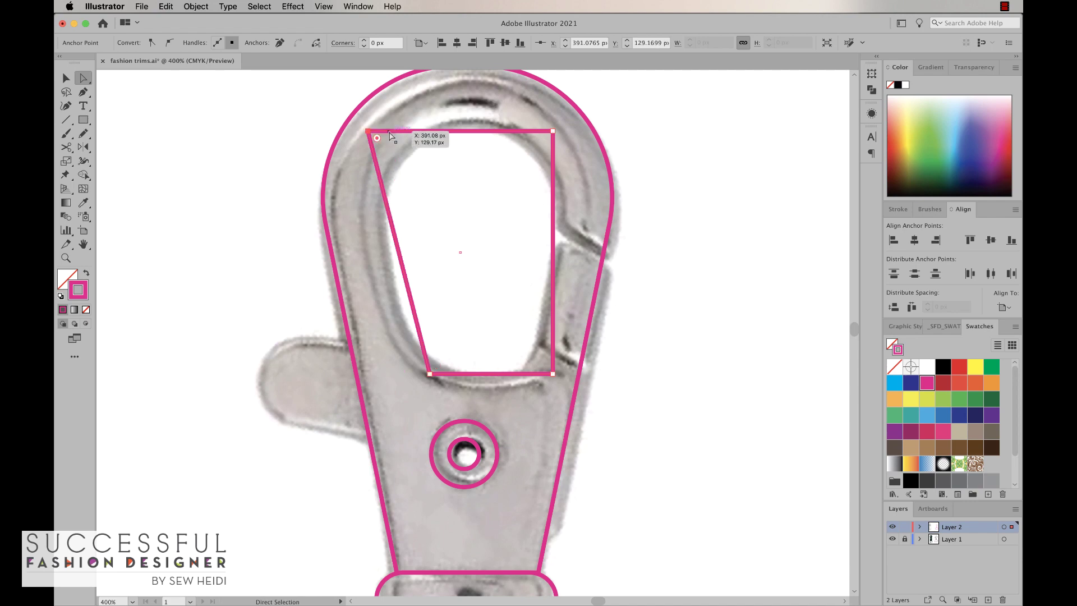
{"action": "key", "text": "shift+Right"}
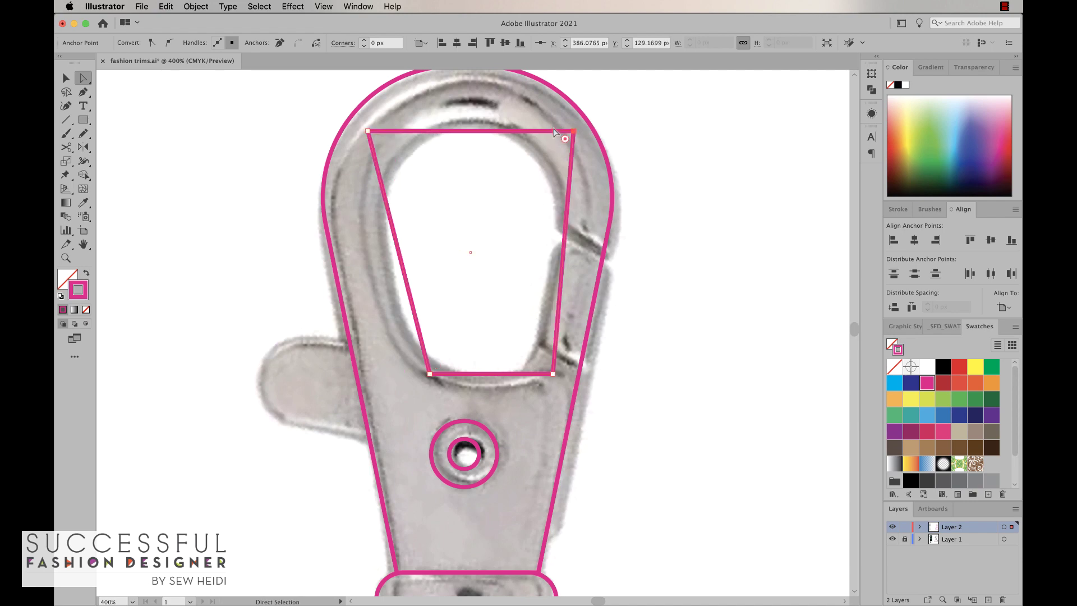
{"action": "left_click", "coordinate": [554, 373]}
{"action": "key", "text": "shift+Left"}
{"action": "key", "text": "shift+Left"}
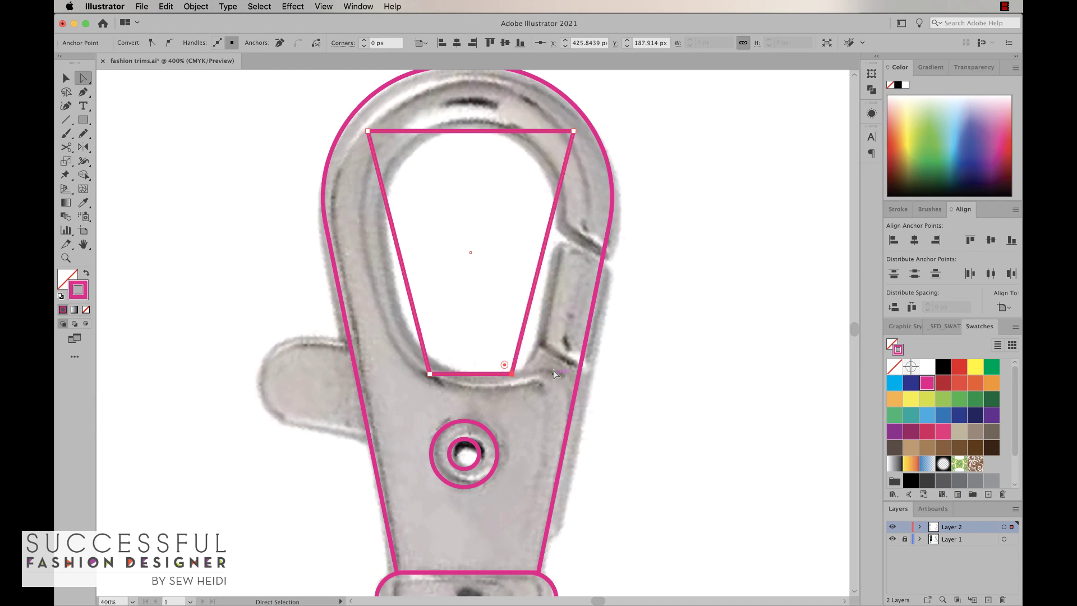
Step: Round the tapered opening outline's two bottom corners to about 12 px and delete the whole shape
{"action": "left_click", "coordinate": [430, 374], "text": "shift"}
{"action": "left_click_drag", "start_coordinate": [436, 365], "coordinate": [455, 318]}
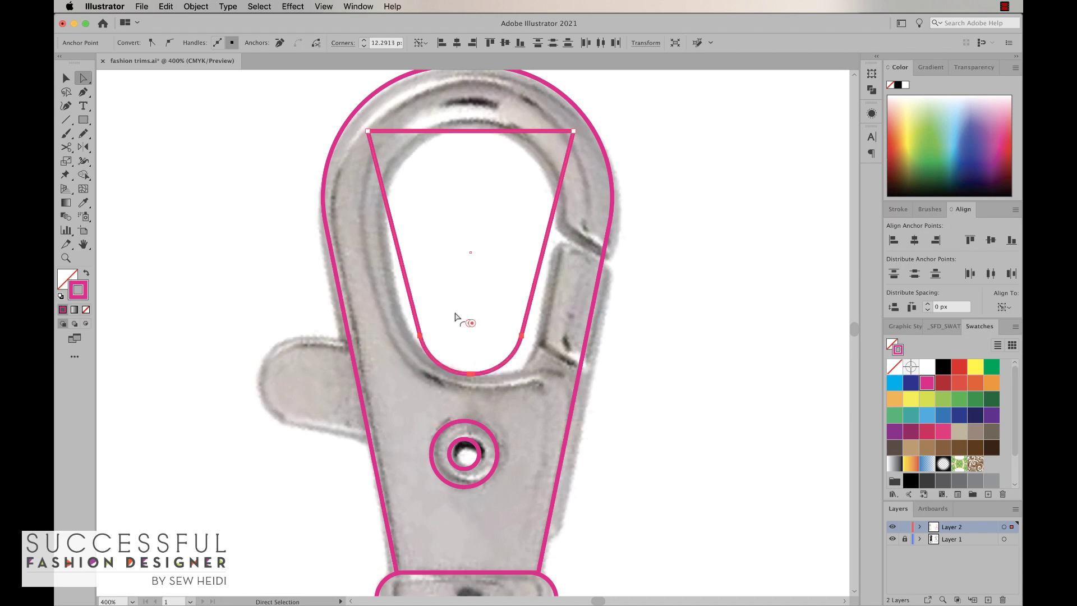
{"action": "key", "text": "Delete"}
{"action": "key", "text": "Delete"}
Step: Try an ellipse about 41 by 61 px over the hook's inner opening and undo it
{"action": "key", "text": "l"}
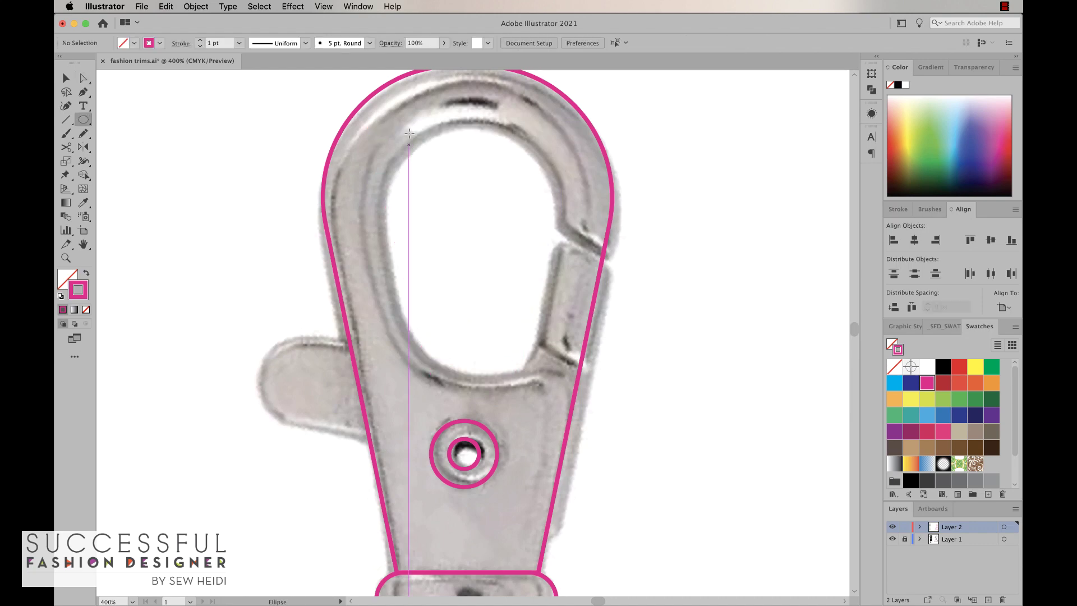
{"action": "mouse_move", "coordinate": [384, 128]}
{"action": "left_mouse_down"}
{"action": "mouse_move", "coordinate": [555, 333]}
{"action": "mouse_move", "coordinate": [560, 401]}
{"action": "mouse_move", "coordinate": [560, 361]}
{"action": "mouse_move", "coordinate": [557, 380]}
{"action": "left_mouse_up"}
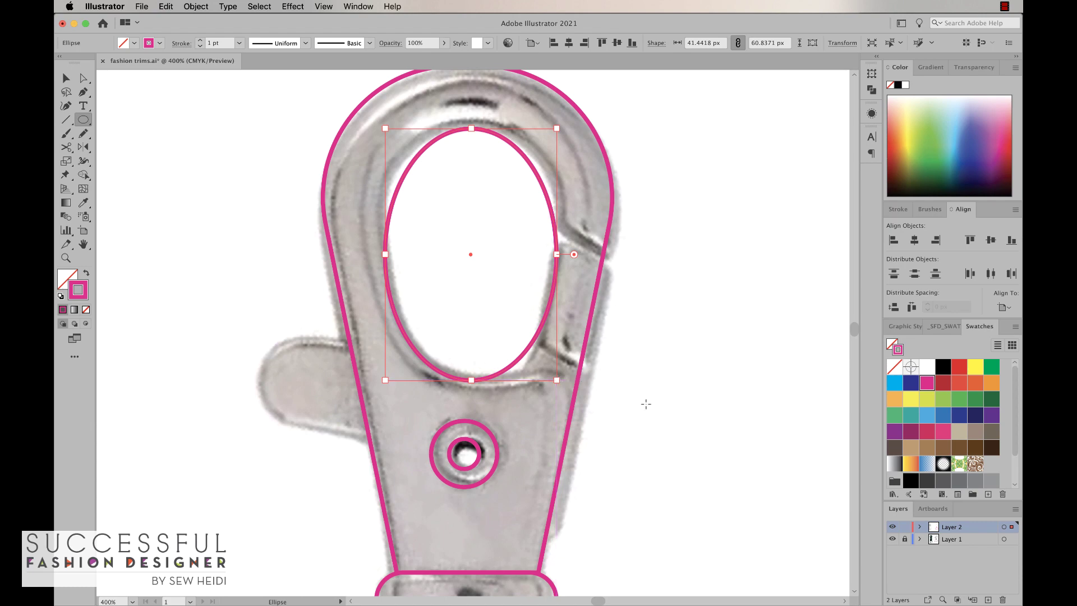
{"action": "key", "text": "super+minus"}
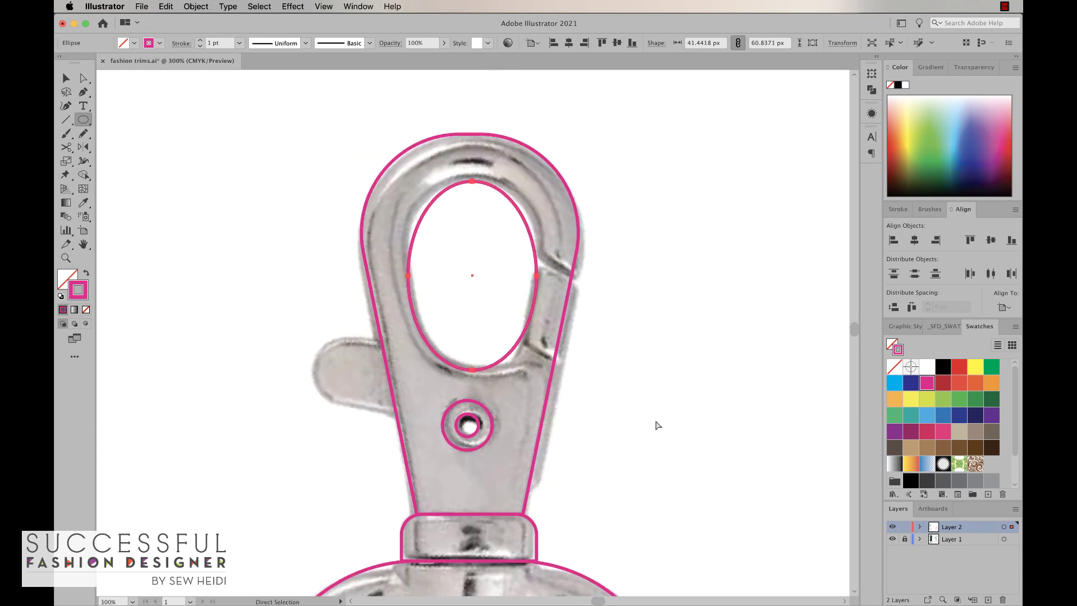
{"action": "key", "text": "super+z"}
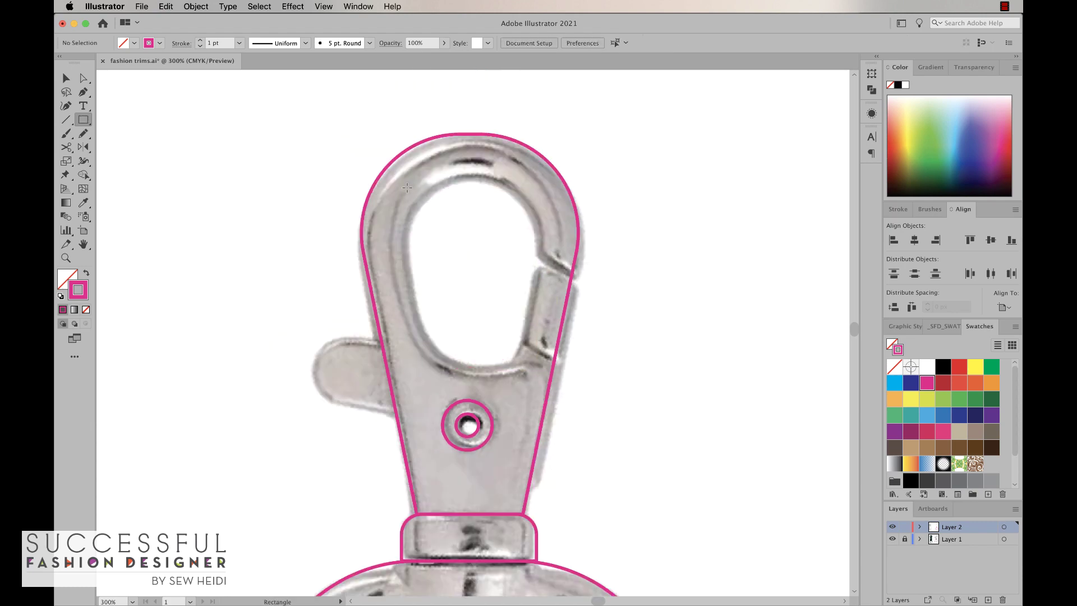
Step: Draw a rectangle slightly larger than the hook's inner opening and move its lower-right corner inward along the gate's slope
{"action": "left_click_drag", "start_coordinate": [394, 175], "coordinate": [552, 370]}
{"action": "key", "text": "a"}
{"action": "left_click", "coordinate": [557, 376]}
{"action": "key", "text": "Left"}
{"action": "key", "text": "Left"}
{"action": "key", "text": "Left"}
{"action": "key", "text": "Left"}
{"action": "key", "text": "Left"}
{"action": "key", "text": "Left"}
{"action": "key", "text": "Left"}
{"action": "key", "text": "Left"}
{"action": "key", "text": "Left"}
{"action": "key", "text": "Left"}
{"action": "key", "text": "Left"}
{"action": "key", "text": "Left"}
{"action": "key", "text": "Left"}
{"action": "key", "text": "Left"}
{"action": "key", "text": "Left"}
{"action": "key", "text": "Left"}
{"action": "key", "text": "Left"}
{"action": "key", "text": "Left"}
{"action": "key", "text": "Left"}
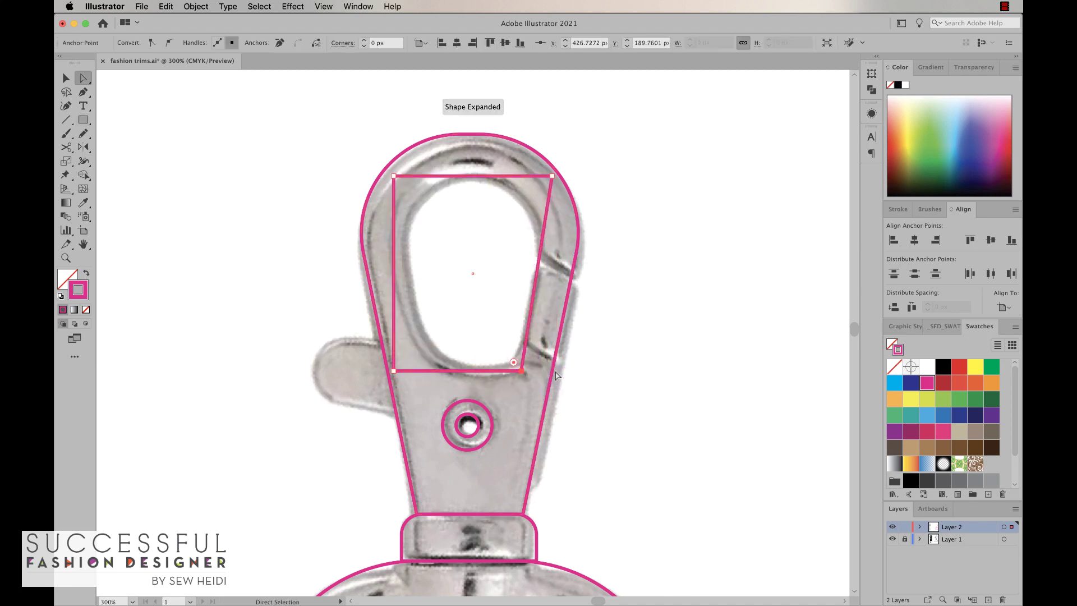
Step: Move the lower-left corner of the hook's opening shape 10 px inward to mirror the taper
{"action": "left_click", "coordinate": [394, 372]}
{"action": "key", "text": "Right"}
{"action": "key", "text": "Right"}
{"action": "key", "text": "Right"}
{"action": "key", "text": "Right"}
{"action": "key", "text": "Right"}
{"action": "key", "text": "Right"}
{"action": "key", "text": "Right"}
{"action": "key", "text": "Right"}
{"action": "key", "text": "Right"}
{"action": "key", "text": "Right"}
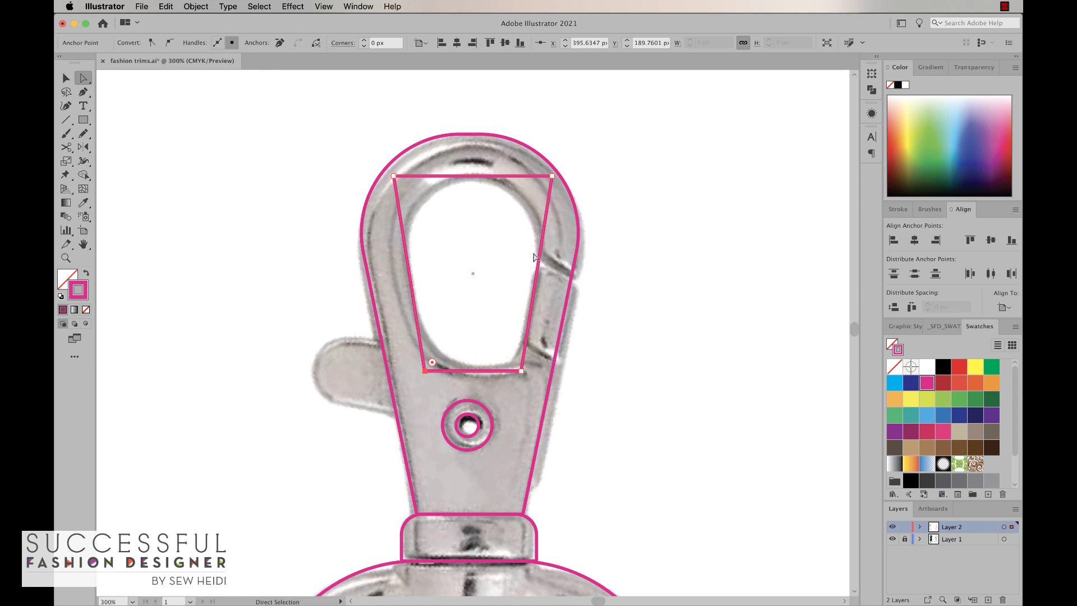
Step: Fully round the two bottom corners and the two top corners of the hook's opening shape, and deselect it
{"action": "left_click", "coordinate": [522, 372], "text": "shift"}
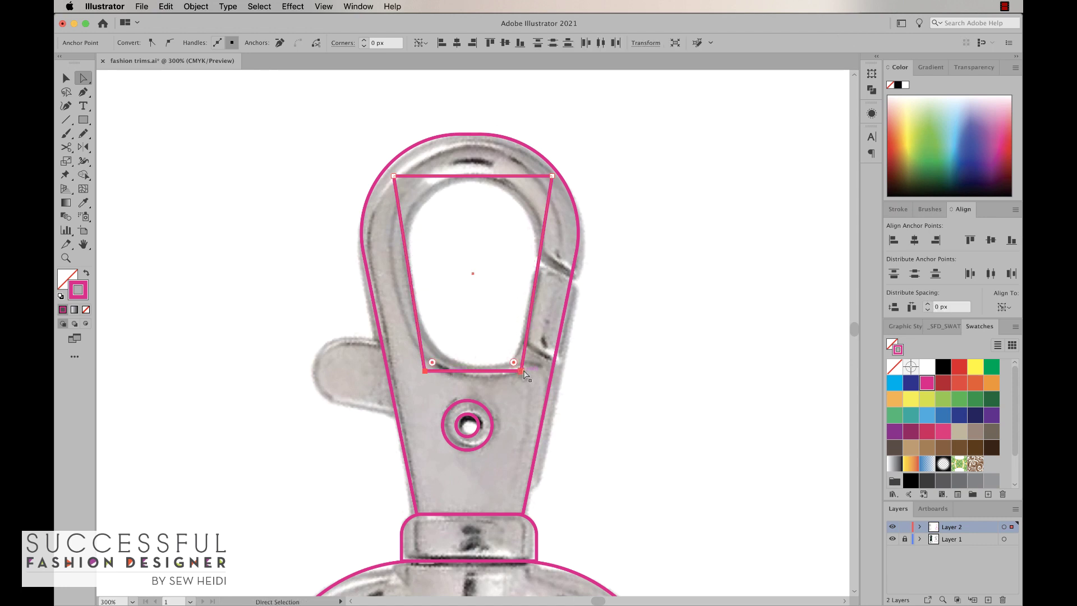
{"action": "left_click_drag", "start_coordinate": [432, 363], "coordinate": [487, 302]}
{"action": "left_click", "coordinate": [394, 177]}
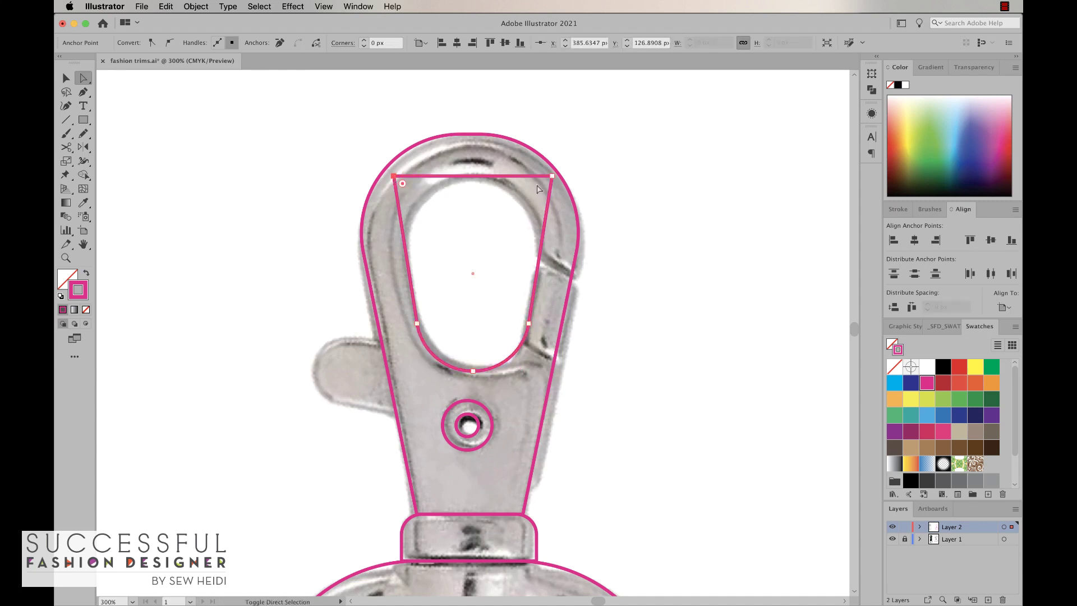
{"action": "left_click", "coordinate": [554, 177], "text": "shift"}
{"action": "left_click_drag", "start_coordinate": [402, 184], "coordinate": [485, 273]}
{"action": "left_click", "coordinate": [655, 276]}
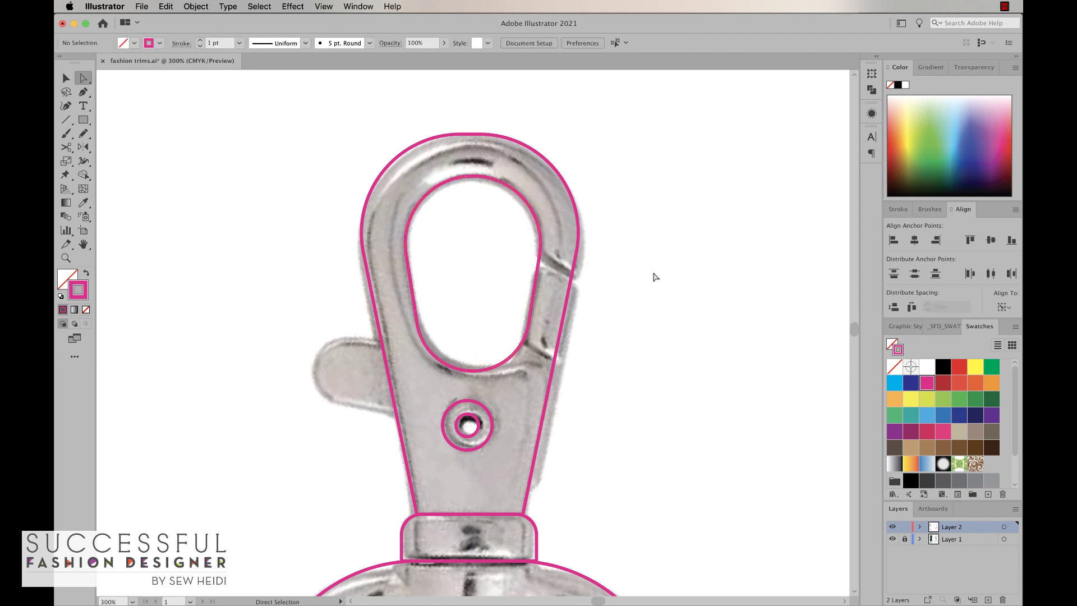
Step: Draw a rectangle about 32 by 22 px over the clasp's side lever and fully round its two outer corners
{"action": "key", "text": "super+equal"}
{"action": "key", "text": "m"}
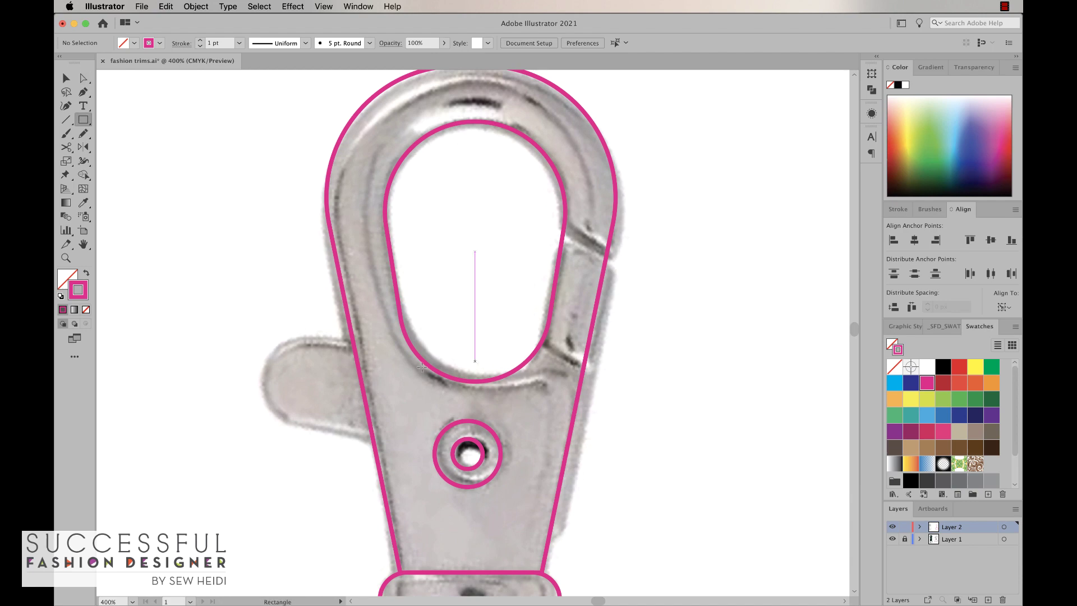
{"action": "left_click_drag", "start_coordinate": [264, 342], "coordinate": [397, 433]}
{"action": "key", "text": "a"}
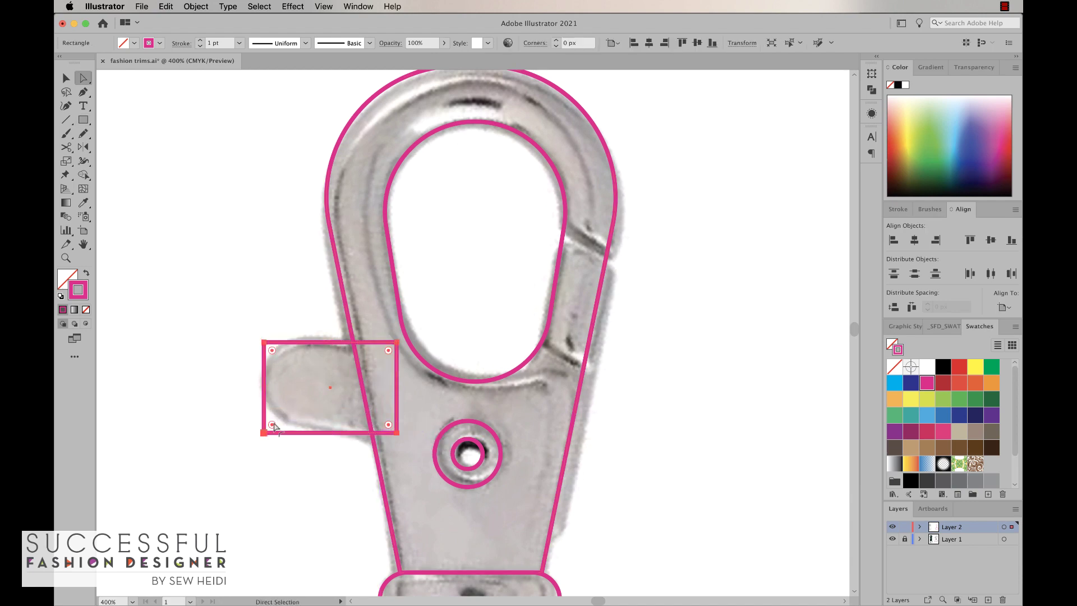
{"action": "left_click", "coordinate": [273, 351]}
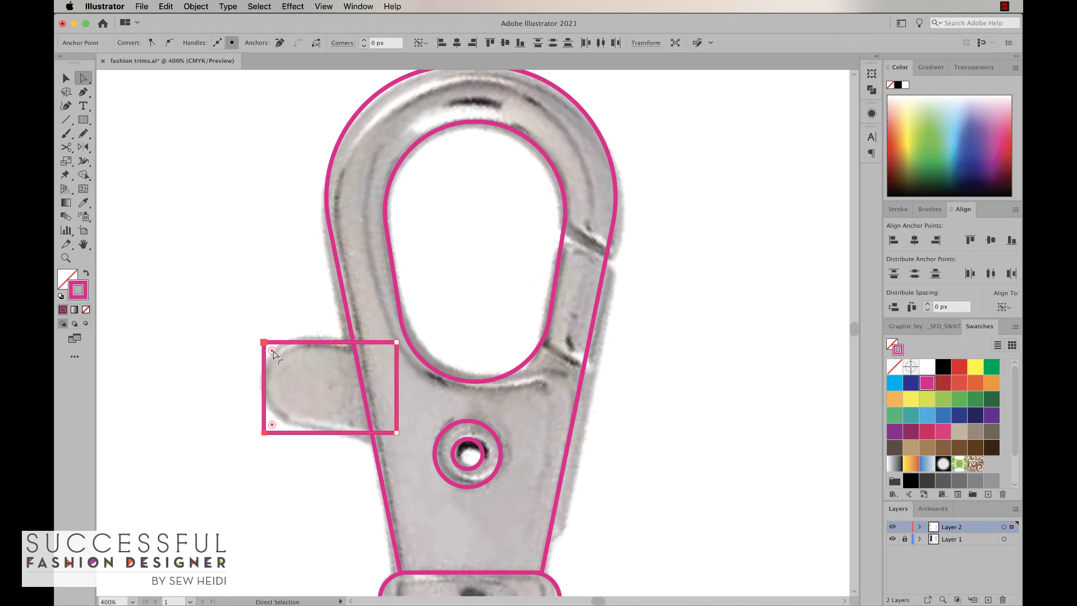
{"action": "left_click_drag", "start_coordinate": [273, 354], "coordinate": [342, 393]}
Step: Rotate the lever shape slightly clockwise to match the photo's tilt and deselect it
{"action": "key", "text": "v"}
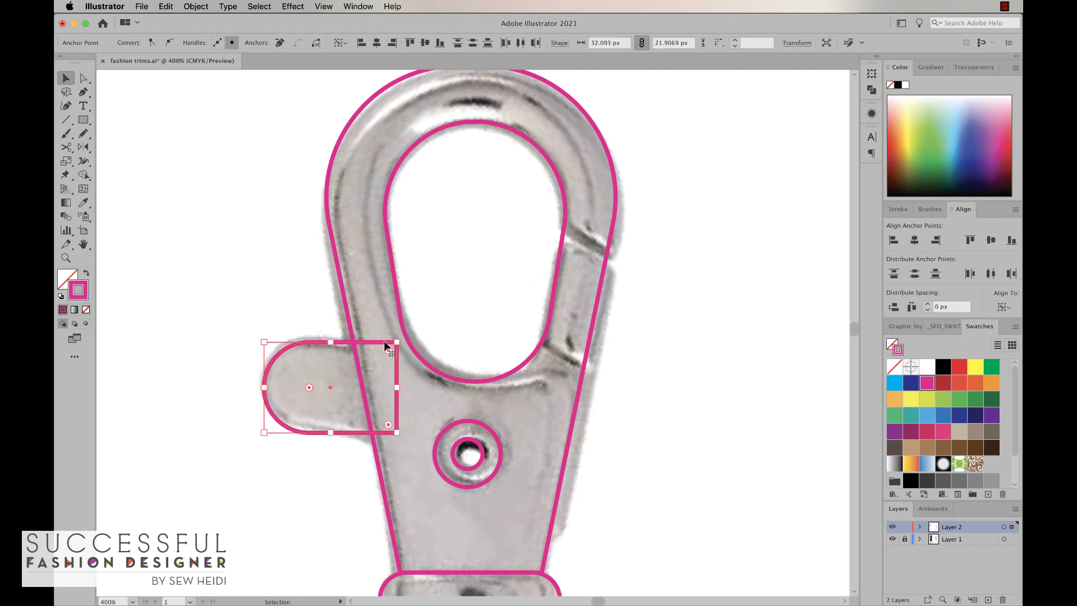
{"action": "left_click", "coordinate": [384, 341]}
{"action": "mouse_move", "coordinate": [414, 340]}
{"action": "left_mouse_down"}
{"action": "mouse_move", "coordinate": [421, 353]}
{"action": "mouse_move", "coordinate": [409, 350]}
{"action": "left_mouse_up"}
{"action": "left_click", "coordinate": [676, 400]}
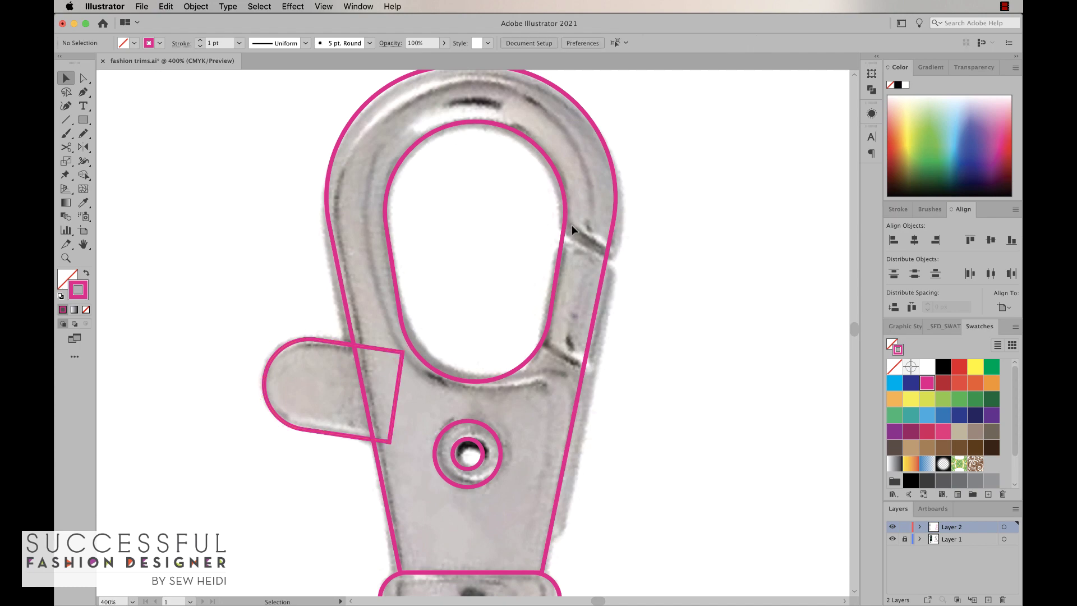
Step: Draw a straight line about 11 px long with the Pen tool across the lower end of the hook's gate
{"action": "scroll", "coordinate": [569, 361], "scroll_direction": "up", "scroll_amount": 5}
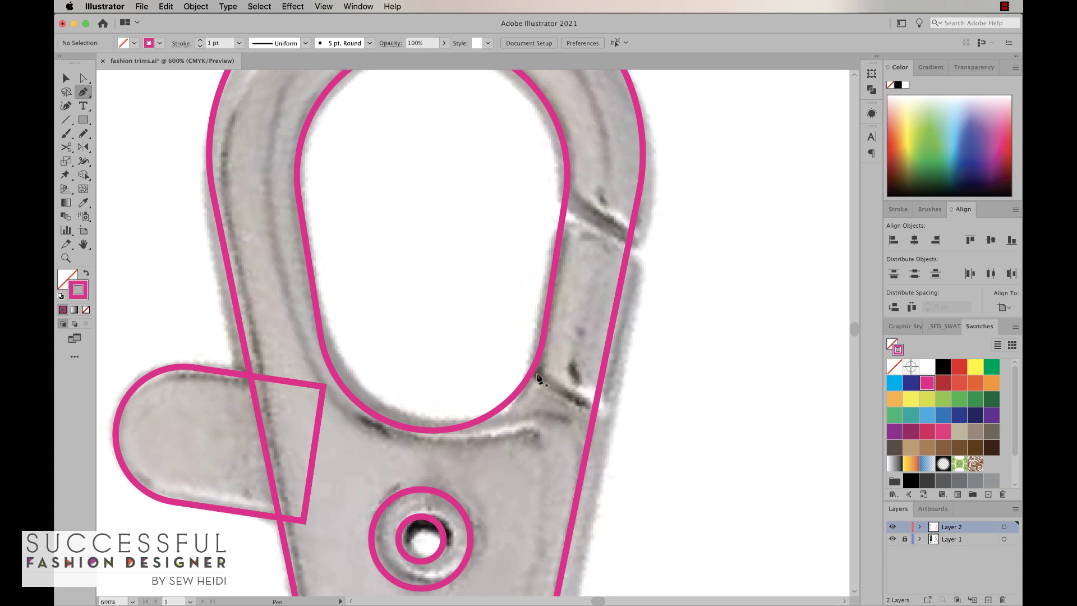
{"action": "left_click", "coordinate": [532, 372]}
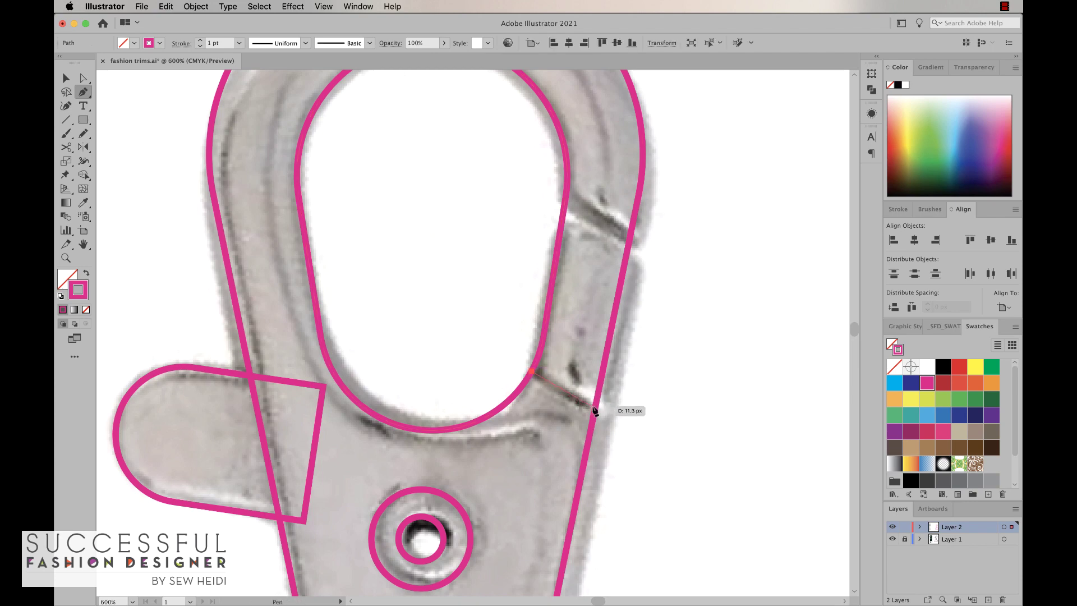
{"action": "left_click", "coordinate": [595, 407]}
{"action": "left_click", "coordinate": [618, 402], "text": "super"}
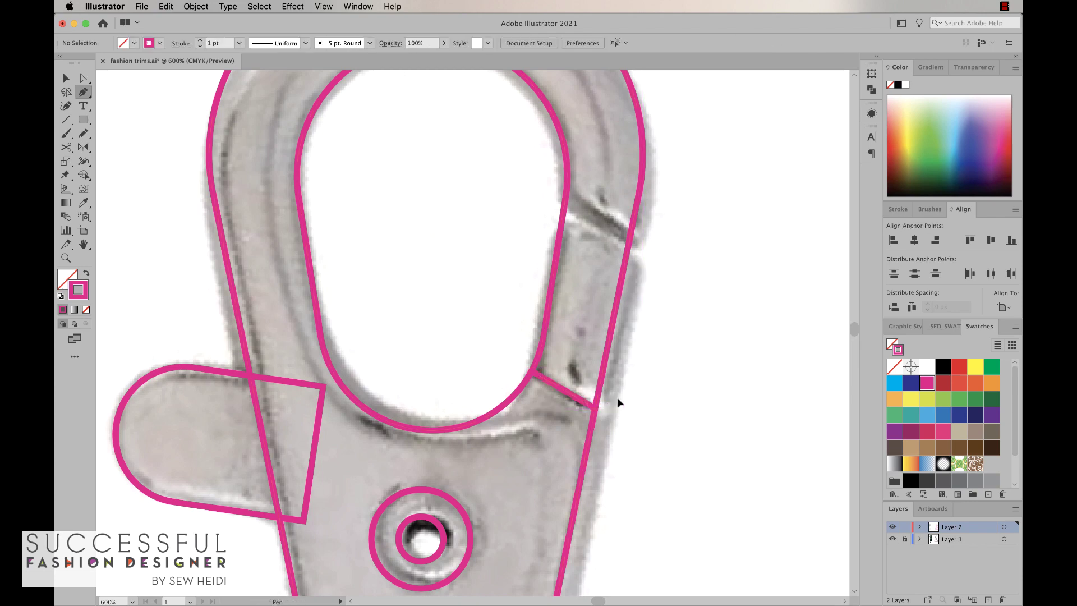
Step: Duplicate the gate line up to the gate's upper end, spanning the opening and the outer outline
{"action": "key", "text": "v"}
{"action": "left_click_drag", "start_coordinate": [563, 391], "coordinate": [599, 241]}
{"action": "scroll", "coordinate": [599, 241], "scroll_direction": "up", "scroll_amount": 4}
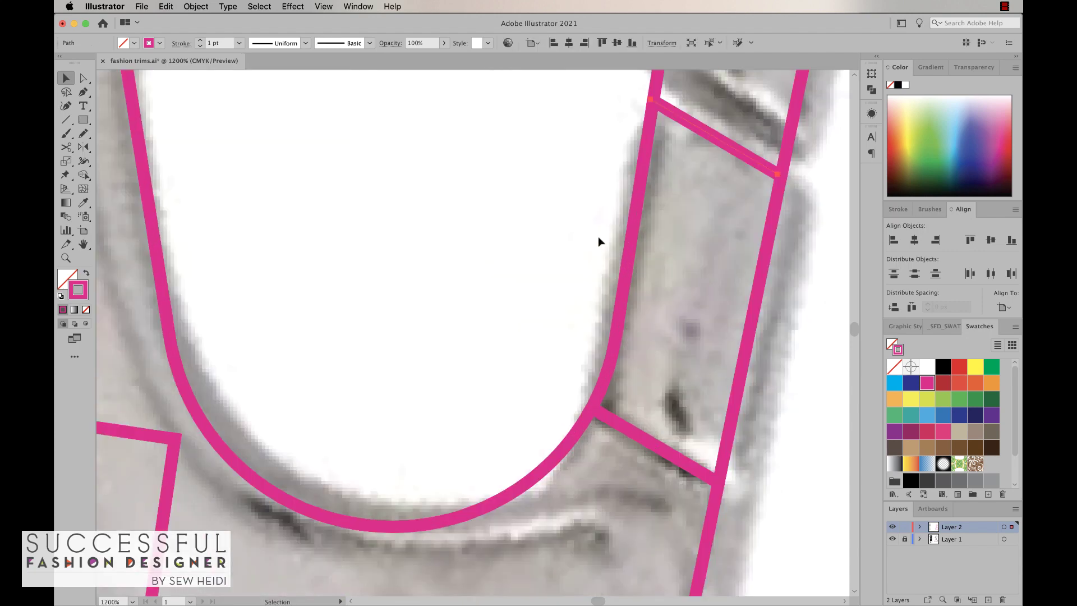
{"action": "key", "text": "a"}
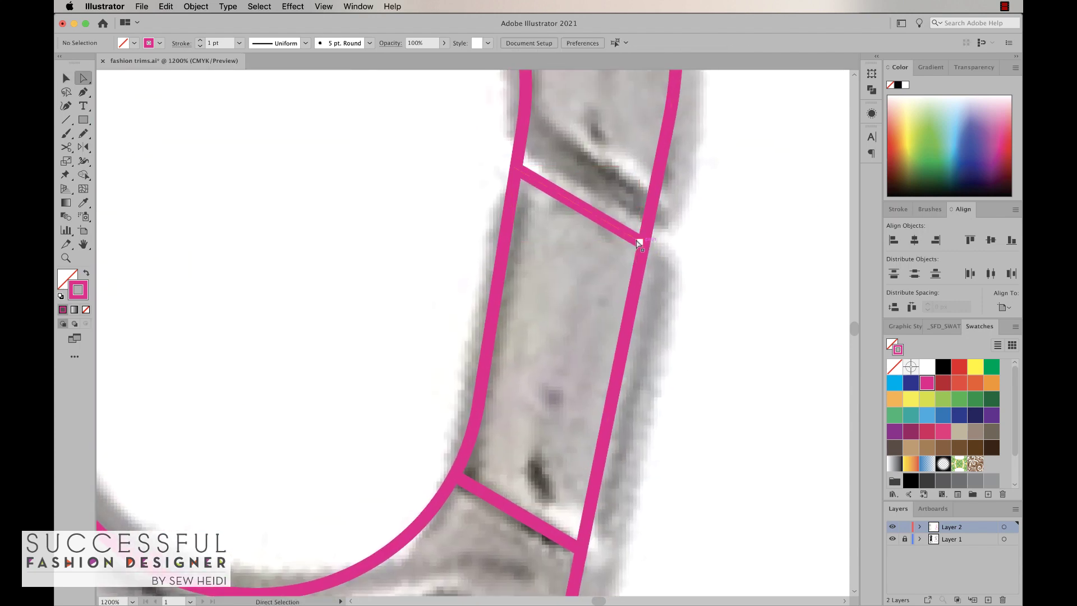
Step: Adjust the upper gate line's outer endpoint to meet the hook's outline and duplicate the line slightly above itself
{"action": "left_click", "coordinate": [640, 242]}
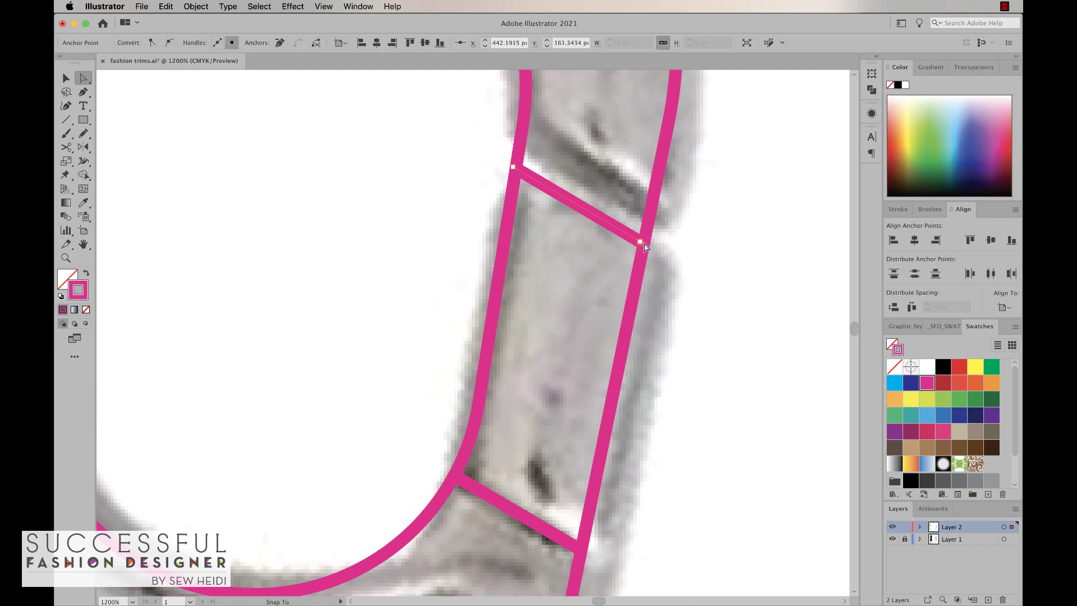
{"action": "left_click_drag", "start_coordinate": [644, 247], "coordinate": [644, 240]}
{"action": "key", "text": "v"}
{"action": "left_click", "coordinate": [629, 236]}
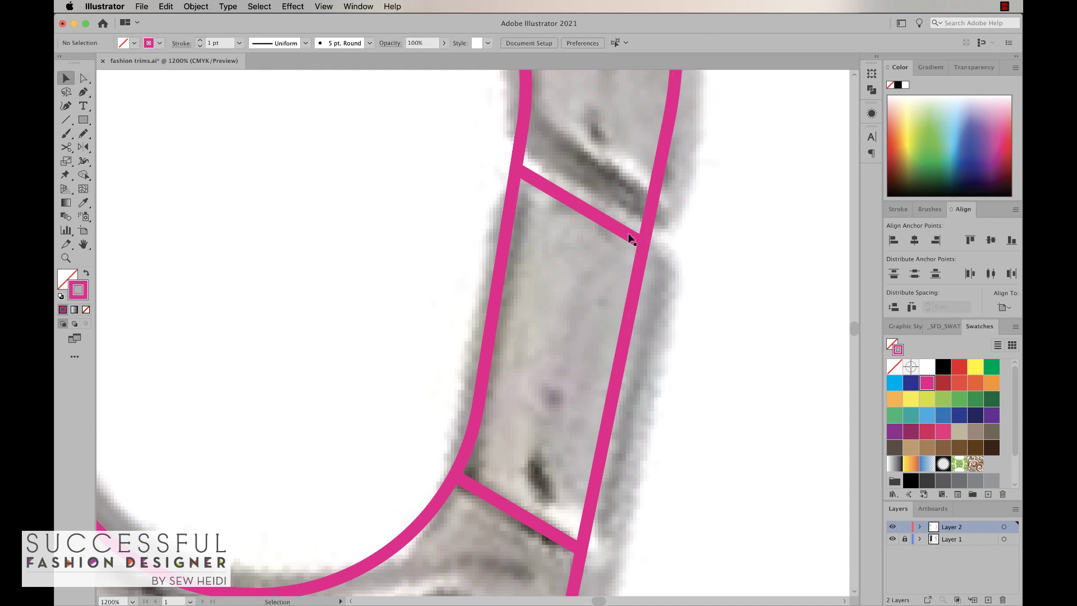
{"action": "left_click_drag", "start_coordinate": [577, 207], "coordinate": [586, 171]}
{"action": "left_click", "coordinate": [727, 224]}
Step: Move all the clasp outlines off the photo onto the blank area beside it and reset them to white fill with black stroke
{"action": "key", "text": "super+minus"}
{"action": "key", "text": "super+minus"}
{"action": "key", "text": "super+minus"}
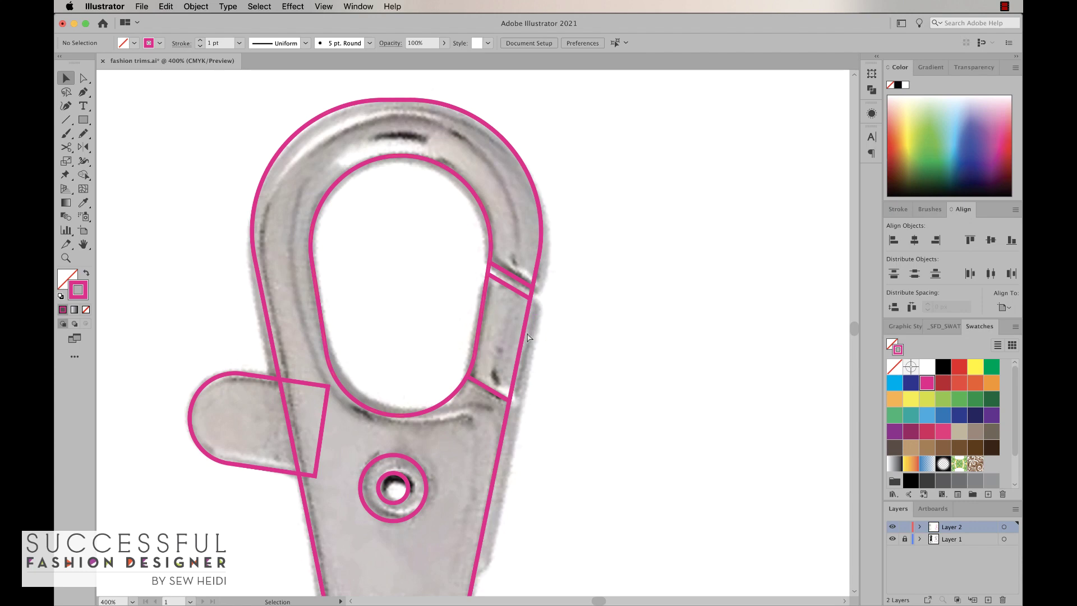
{"action": "key", "text": "super+minus"}
{"action": "key", "text": "super+minus"}
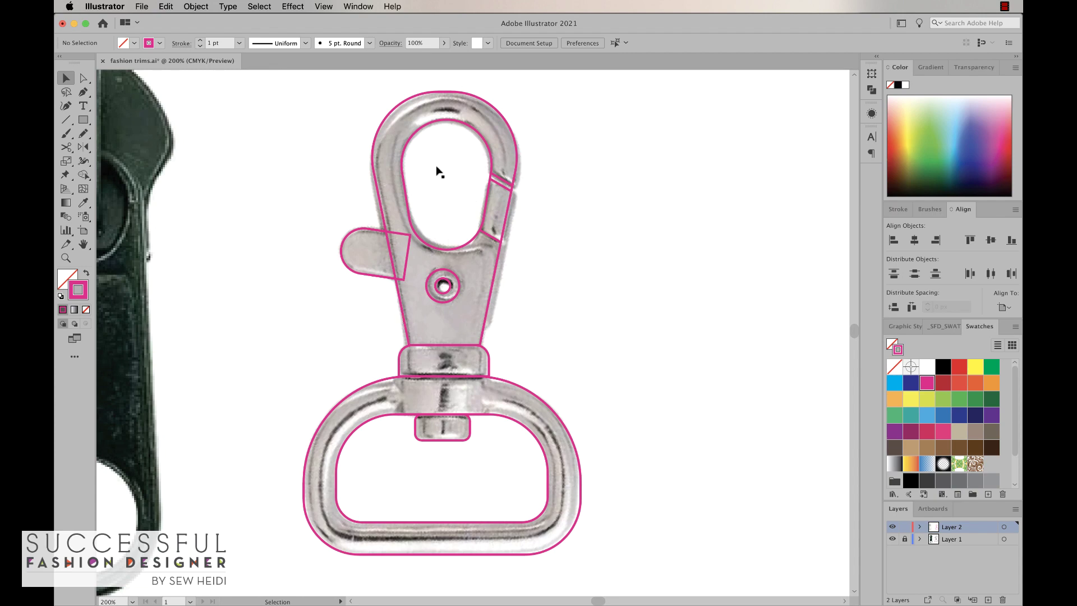
{"action": "left_click_drag", "start_coordinate": [309, 118], "coordinate": [604, 562]}
{"action": "scroll", "coordinate": [443, 320], "scroll_direction": "right", "scroll_amount": 3}
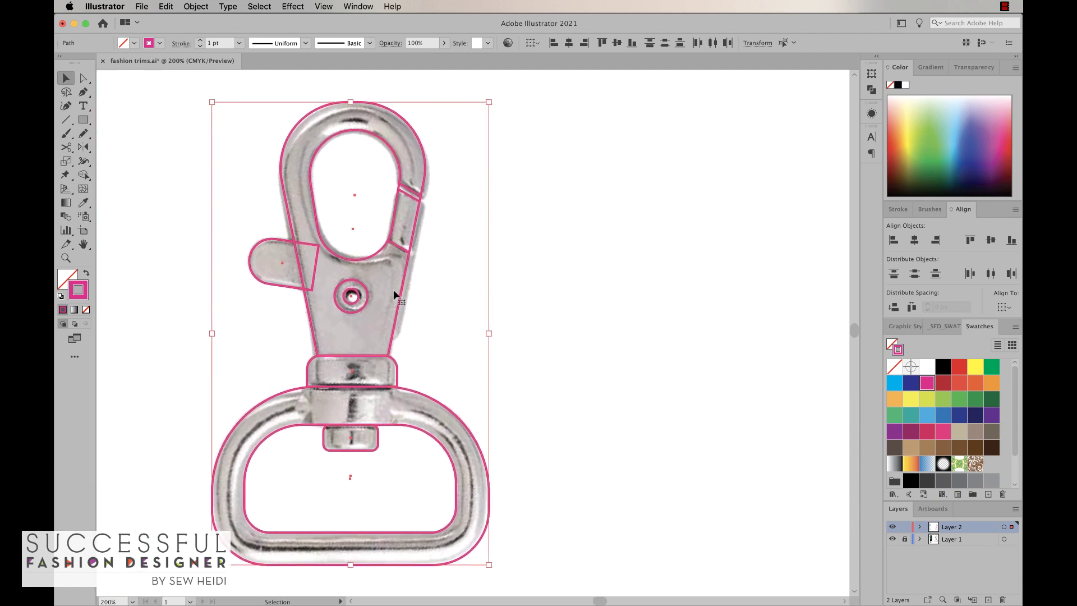
{"action": "left_click_drag", "start_coordinate": [280, 242], "coordinate": [594, 240]}
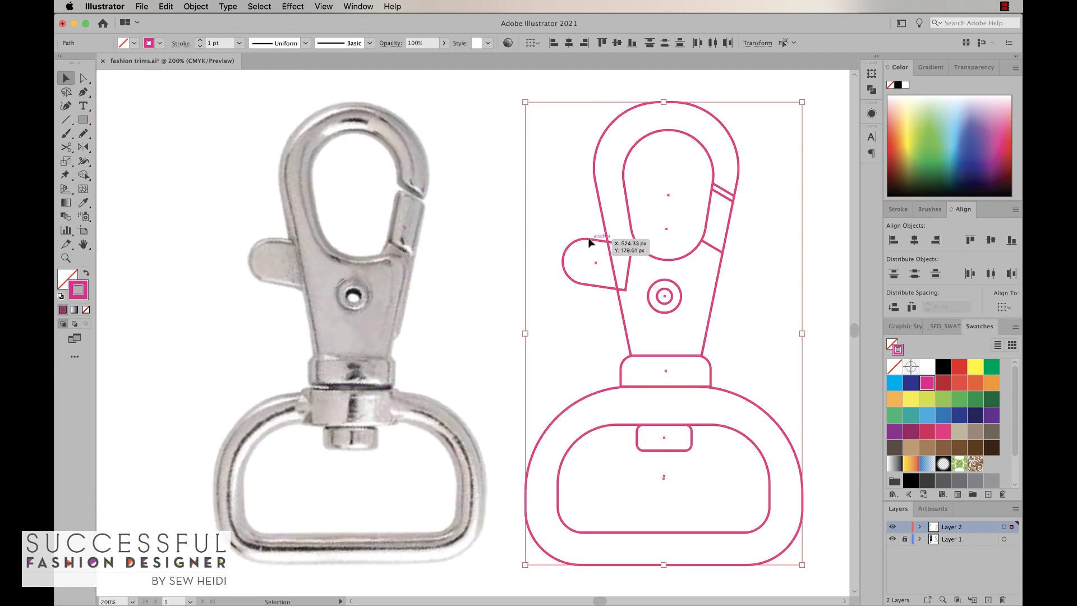
{"action": "scroll", "coordinate": [601, 306], "scroll_direction": "right", "scroll_amount": 3}
{"action": "key", "text": "d"}
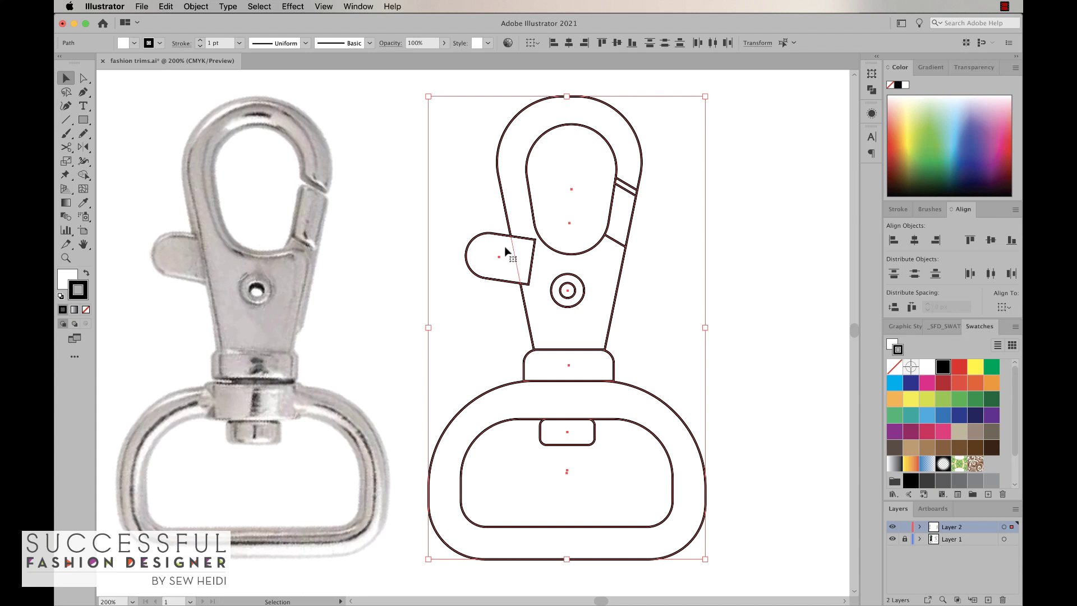
Step: Merge the side lever with the hook body using Shape Builder and send the merged shape to the back
{"action": "left_click", "coordinate": [521, 257]}
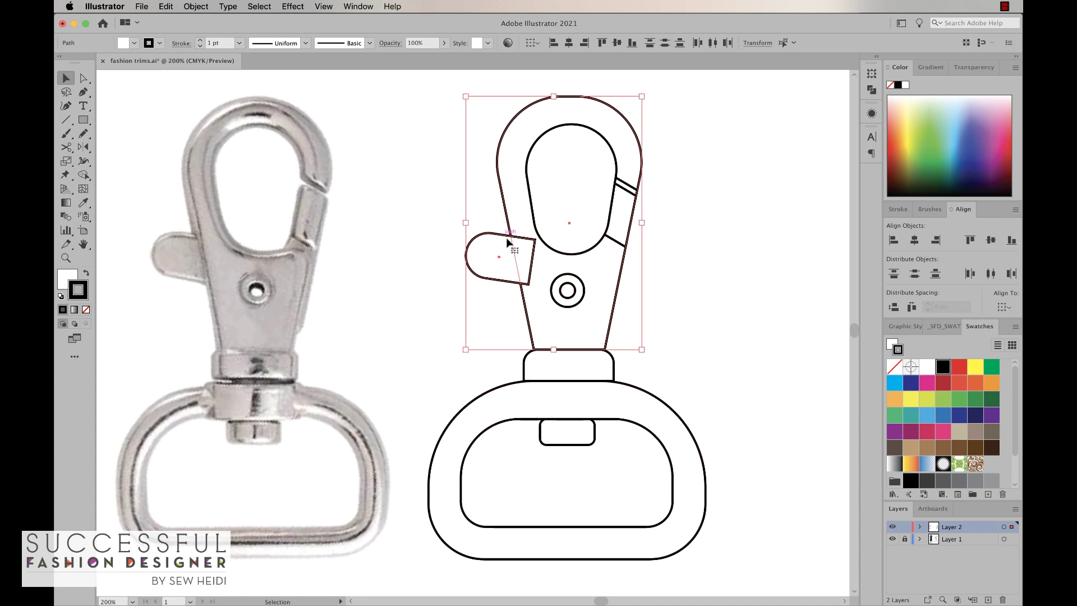
{"action": "key", "text": "shift+m"}
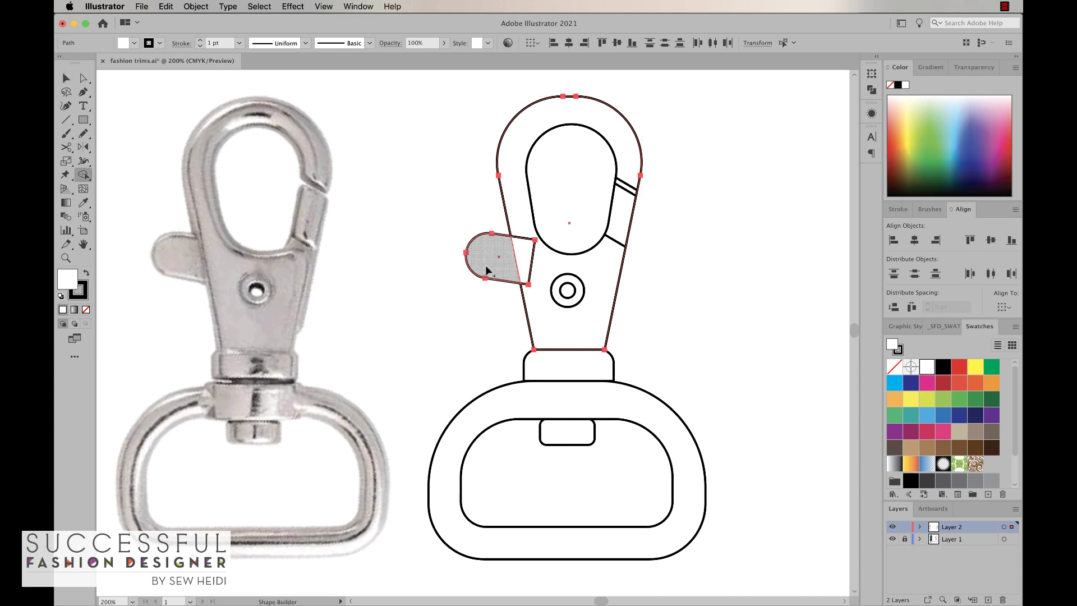
{"action": "left_click_drag", "start_coordinate": [543, 262], "coordinate": [534, 260]}
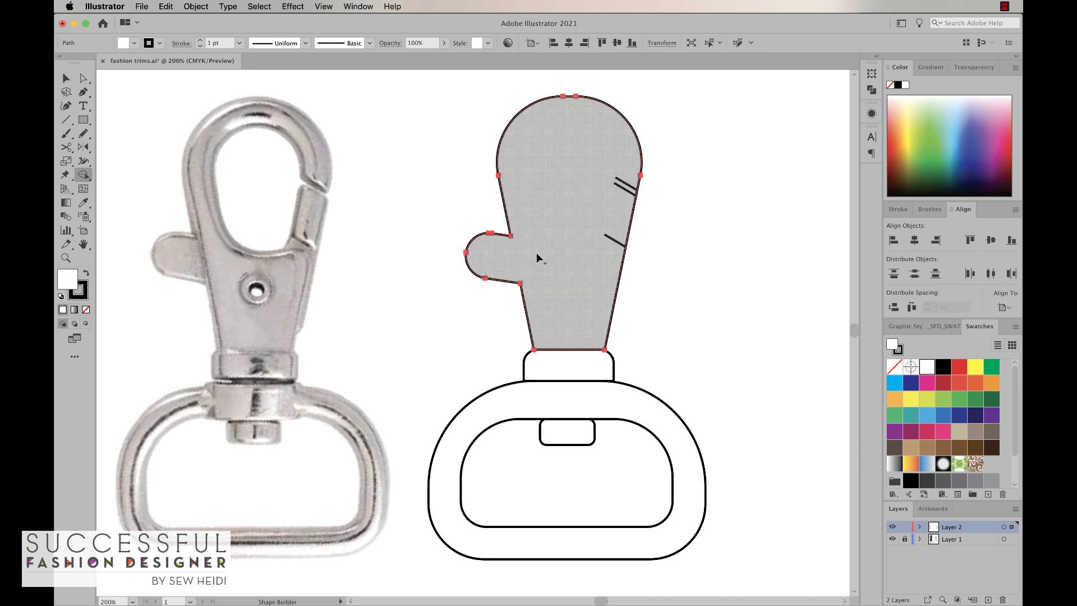
{"action": "key", "text": "ctrl+z"}
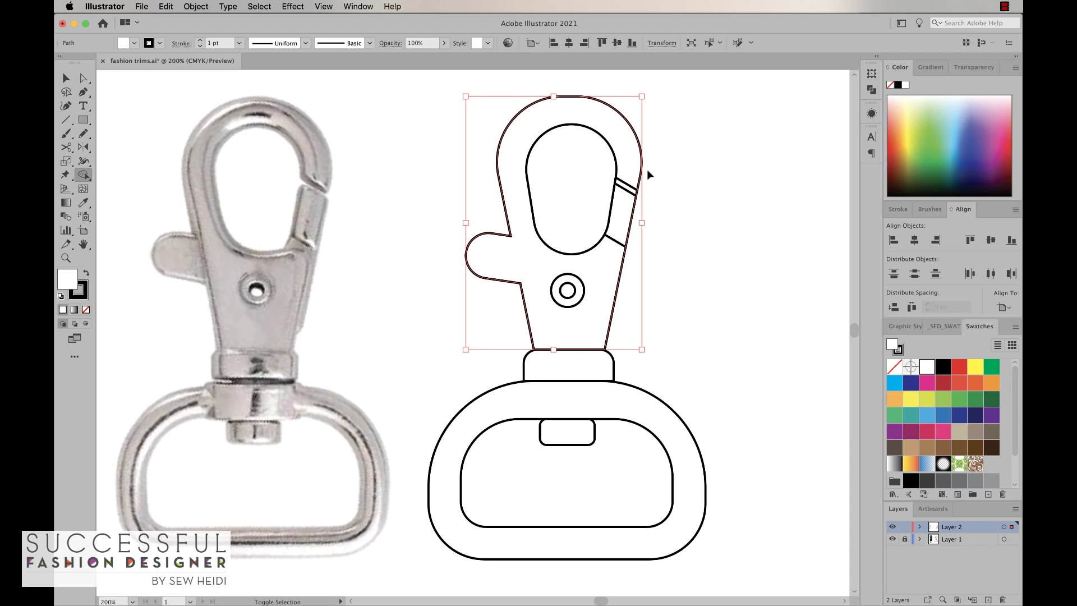
Step: Cut the inner circle out of the rivet's outer circle with Shape Builder to make a real hole, and deselect
{"action": "key", "text": "v"}
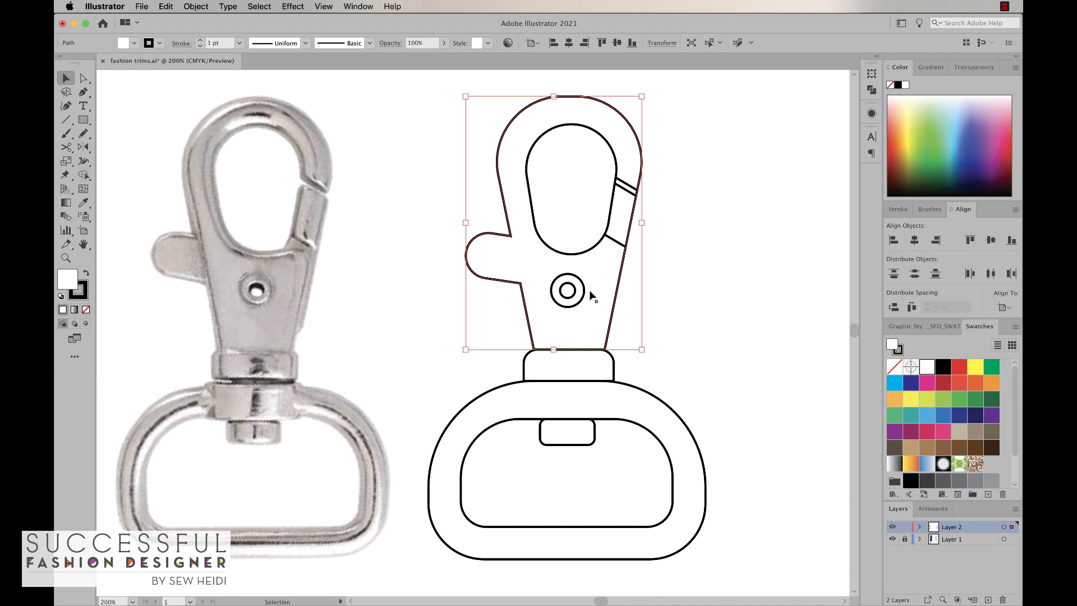
{"action": "left_click", "coordinate": [584, 289]}
{"action": "left_click", "coordinate": [586, 289], "text": "shift"}
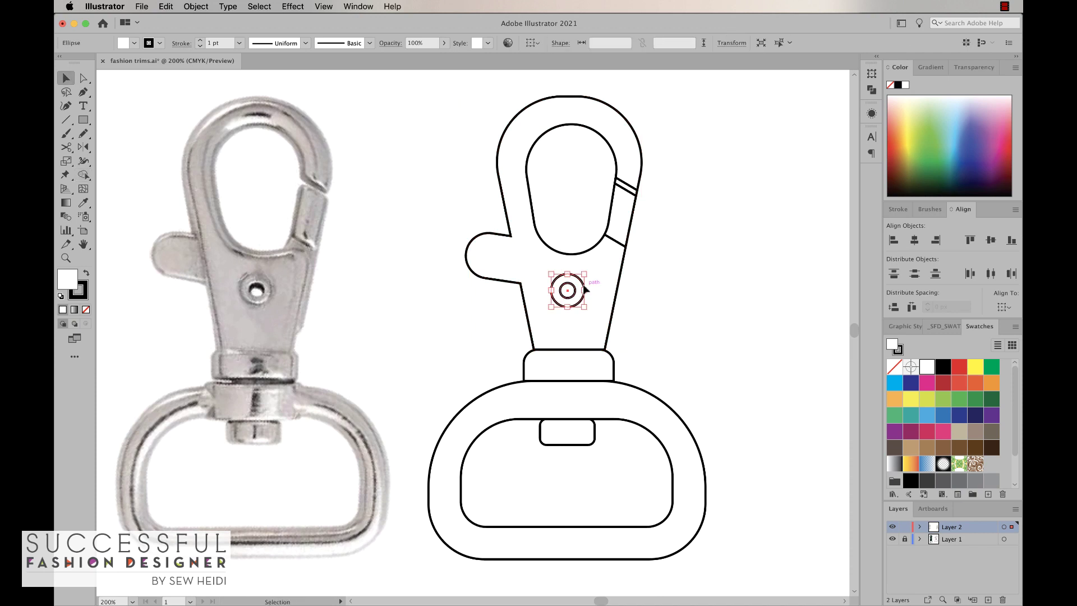
{"action": "key", "text": "shift+m"}
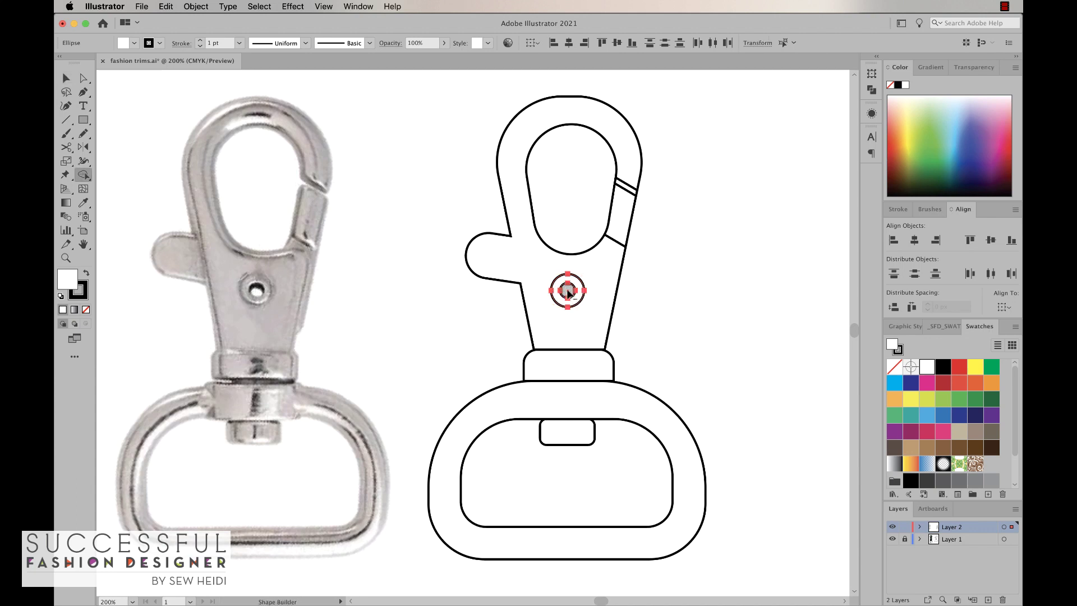
{"action": "left_click", "coordinate": [568, 291]}
{"action": "key", "text": "super+shift+a"}
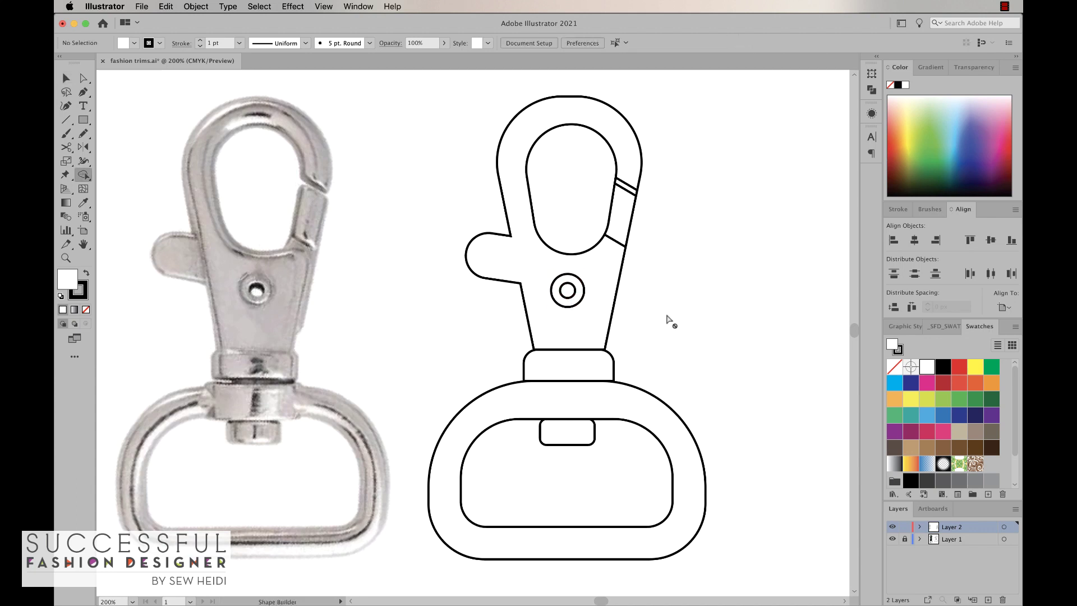
{"action": "key", "text": "v"}
{"action": "left_click", "coordinate": [583, 345]}
{"action": "left_click", "coordinate": [706, 334]}
Step: Try to separate the narrow gap between the two upper gate lines from the hook body with Shape Builder
{"action": "scroll", "coordinate": [688, 275], "scroll_direction": "up", "scroll_amount": 2}
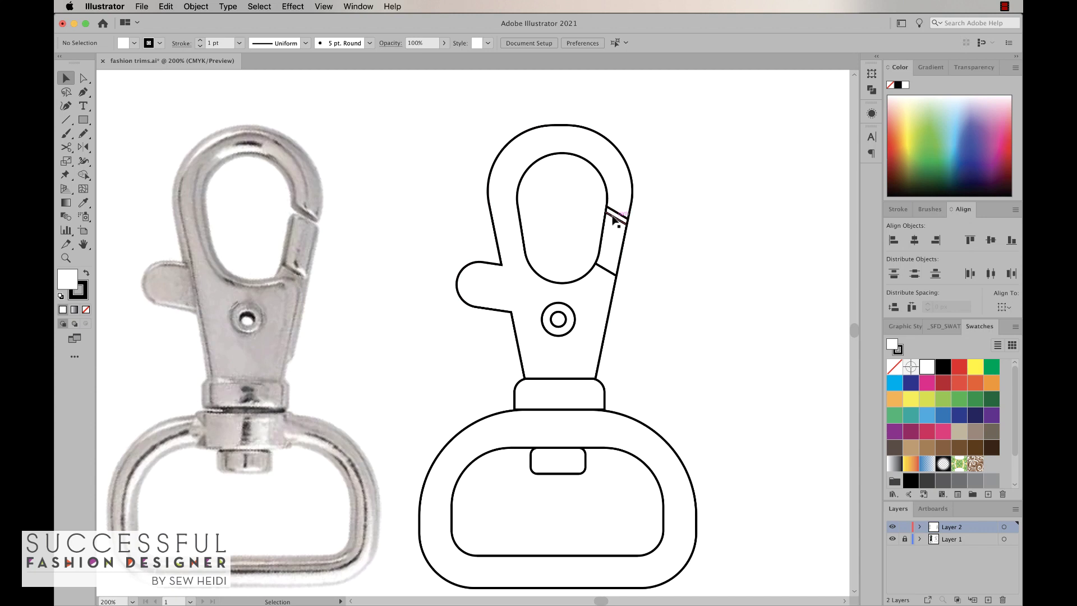
{"action": "key", "text": "super+space"}
{"action": "left_click_drag", "start_coordinate": [567, 171], "coordinate": [683, 314]}
{"action": "left_click", "coordinate": [453, 233]}
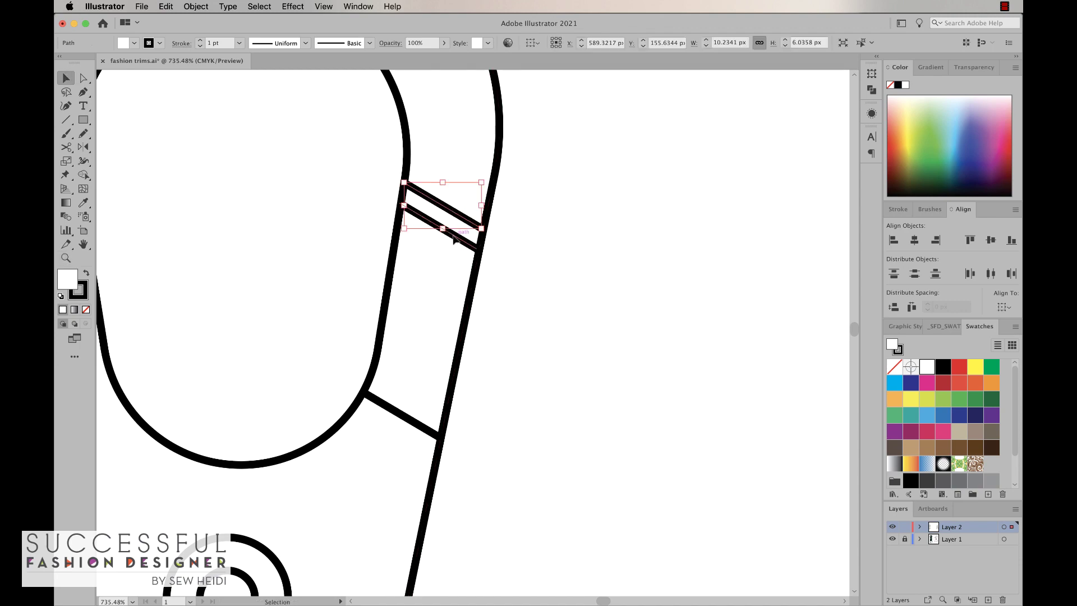
{"action": "left_click", "coordinate": [475, 284], "text": "shift"}
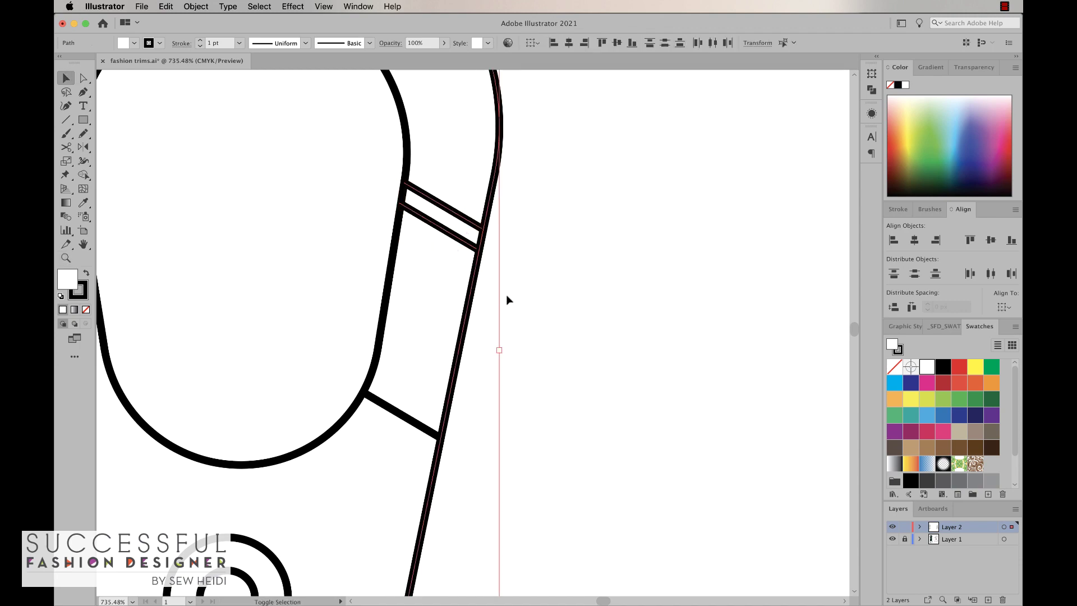
{"action": "key", "text": "shift+m"}
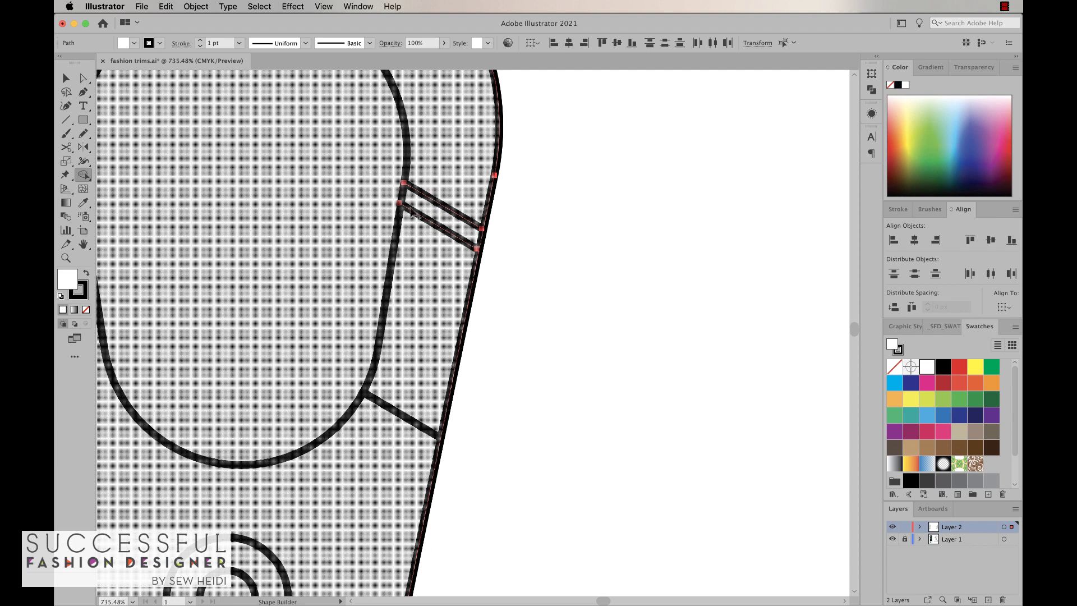
{"action": "left_click", "coordinate": [412, 213]}
{"action": "key", "text": "super+shift+a"}
Step: Extend the topmost gate line's outer endpoint onto the path of the hook's outer outline
{"action": "key", "text": "z"}
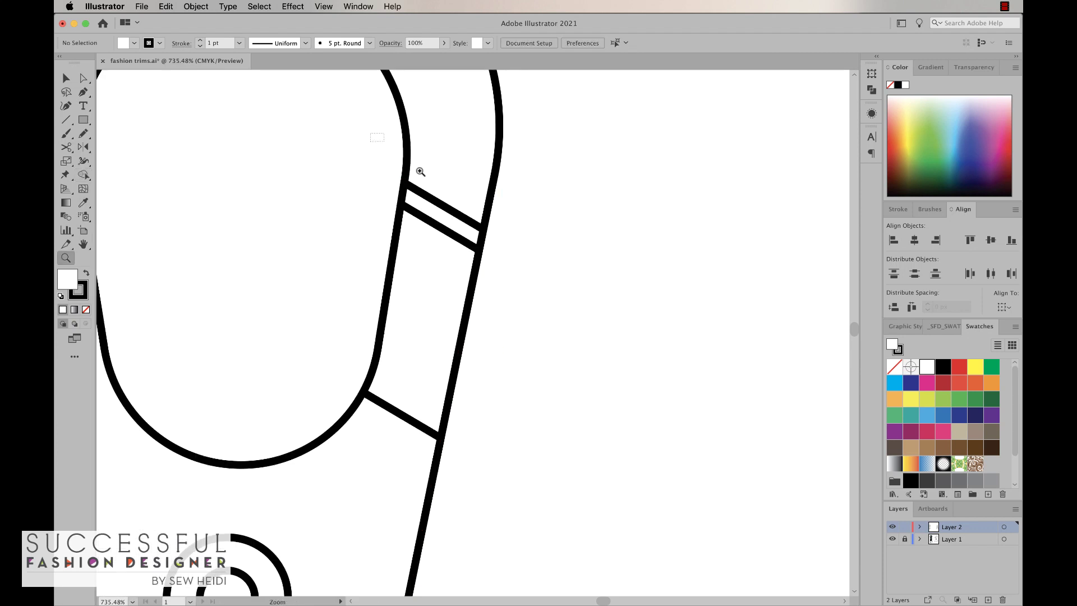
{"action": "left_click", "coordinate": [432, 168]}
{"action": "key", "text": "a"}
{"action": "left_click", "coordinate": [353, 241]}
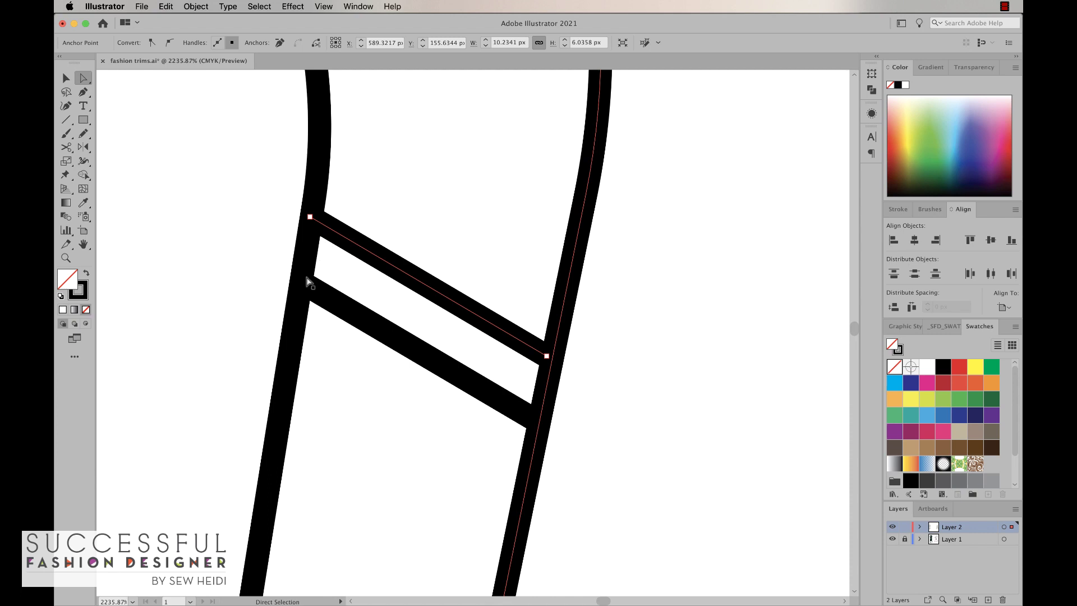
{"action": "key", "text": "super+equal"}
{"action": "left_click_drag", "start_coordinate": [587, 367], "coordinate": [597, 375]}
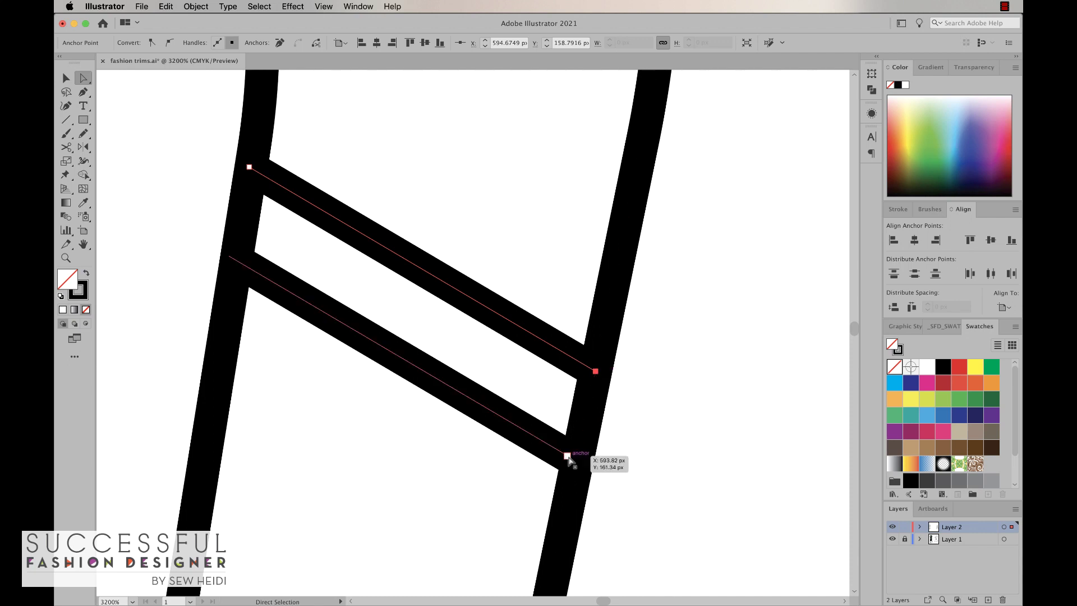
Step: Select the two upper gate lines with the hook body and set Shape Builder's gap detection length to Large
{"action": "key", "text": "v"}
{"action": "key", "text": "super+minus"}
{"action": "key", "text": "super+minus"}
{"action": "key", "text": "super+minus"}
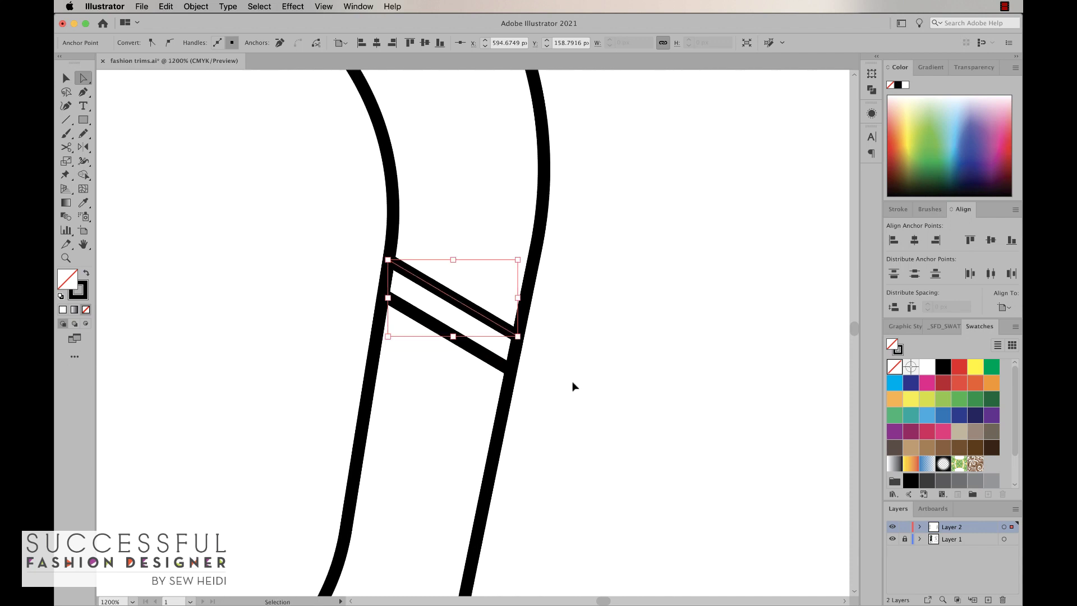
{"action": "key", "text": "super+minus"}
{"action": "left_click_drag", "start_coordinate": [506, 352], "coordinate": [305, 252]}
{"action": "double_click", "coordinate": [84, 174]}
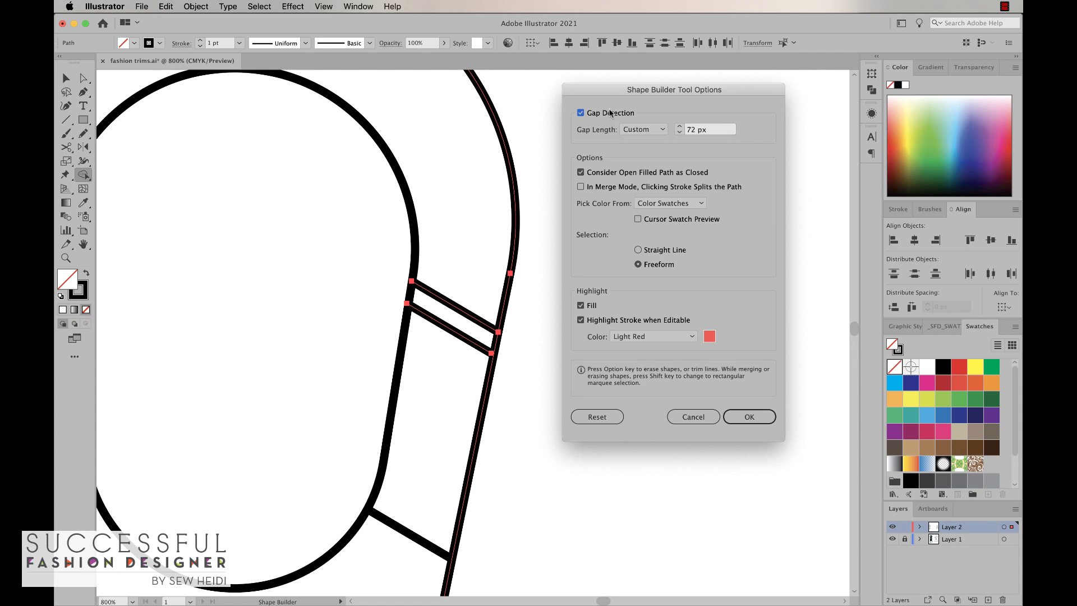
{"action": "left_click", "coordinate": [641, 130]}
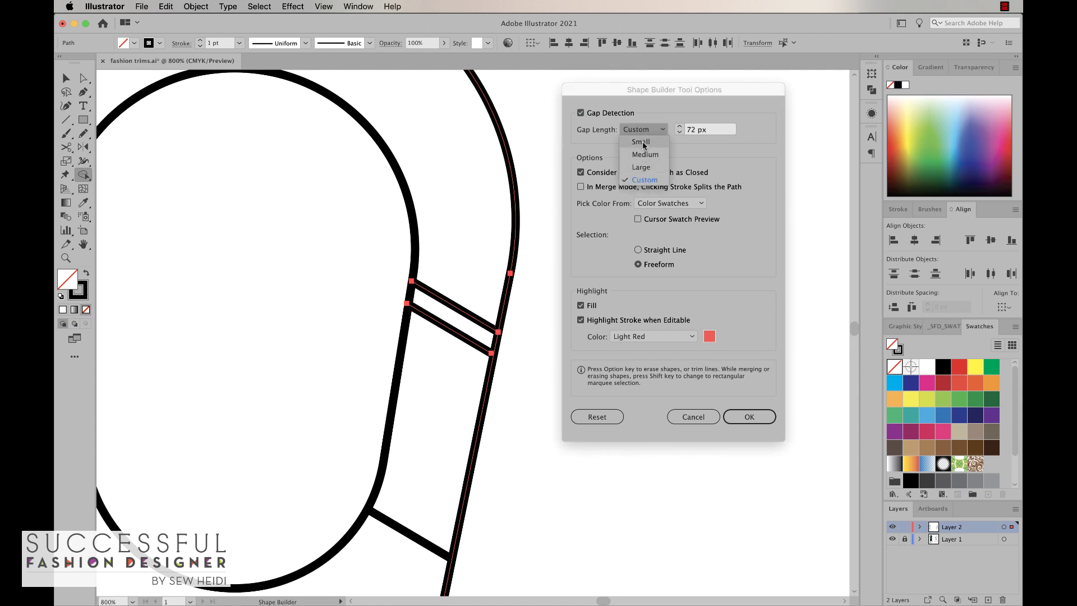
{"action": "left_click", "coordinate": [639, 141]}
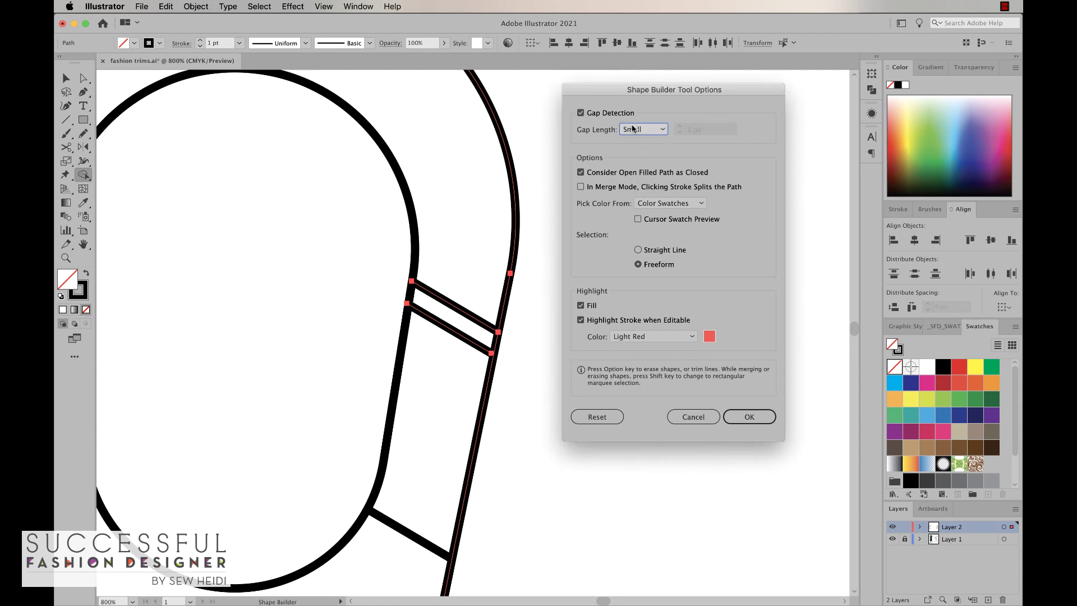
{"action": "left_click", "coordinate": [633, 129]}
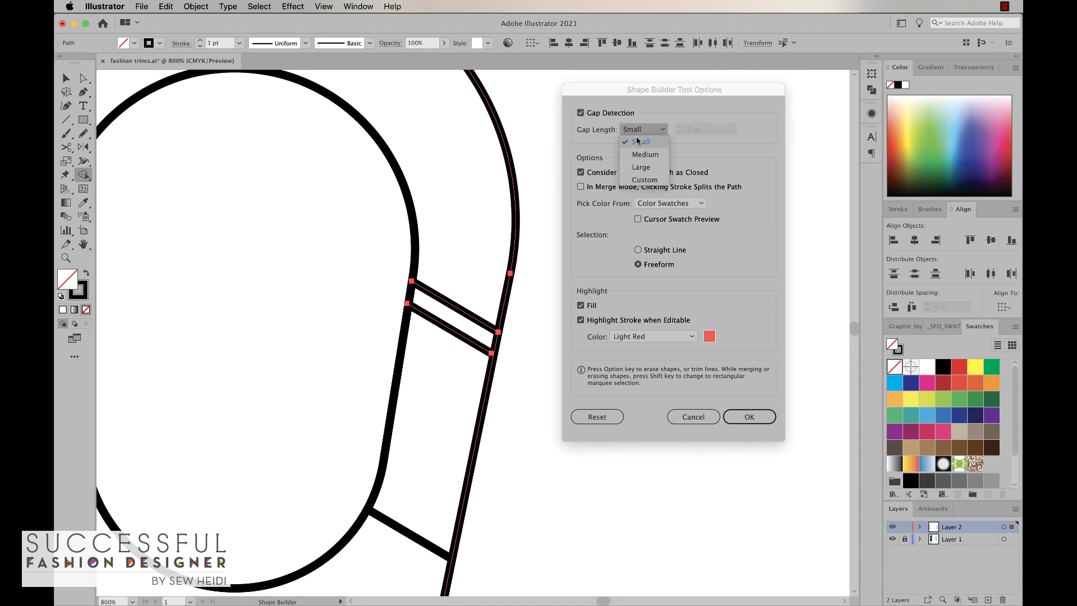
{"action": "left_click", "coordinate": [642, 167]}
{"action": "left_click", "coordinate": [749, 416]}
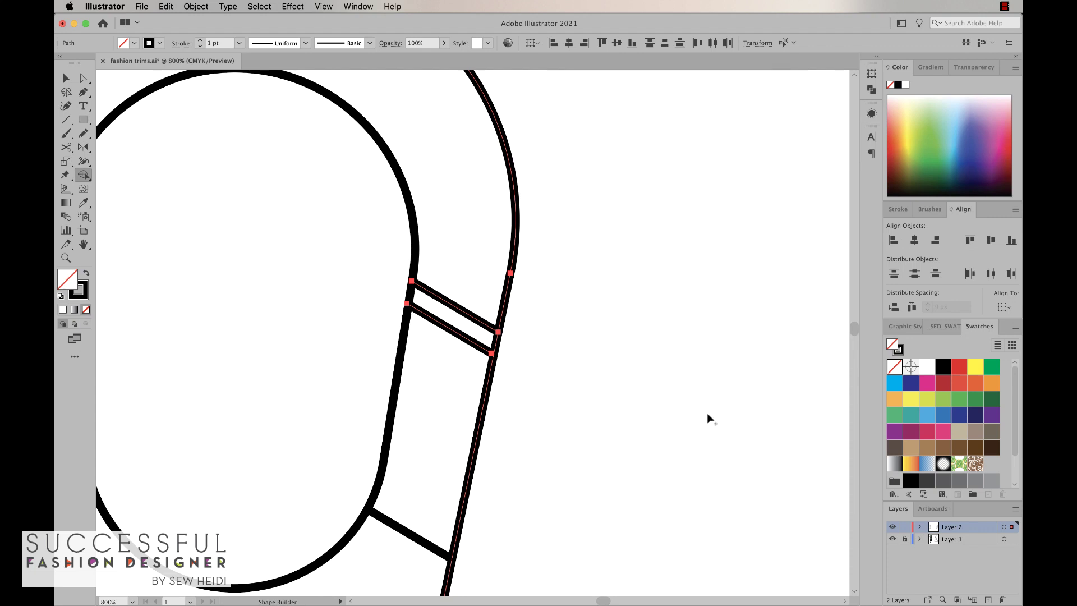
Step: Try Shape Builder again on the gap between the upper gate lines with the large gap detection
{"action": "key", "text": "v"}
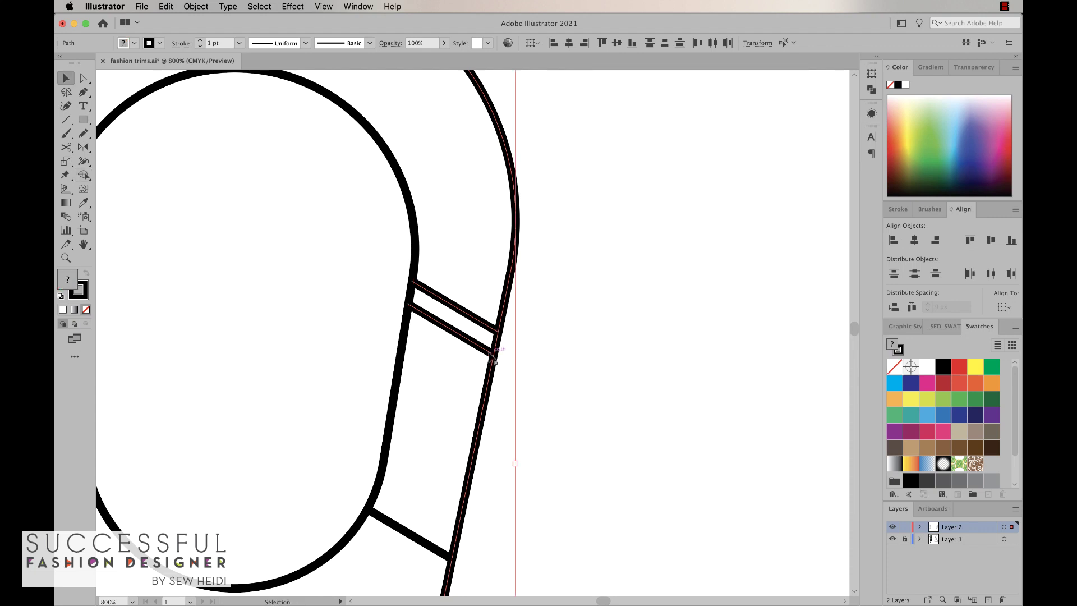
{"action": "key", "text": "shift+m"}
{"action": "key", "text": "super+a"}
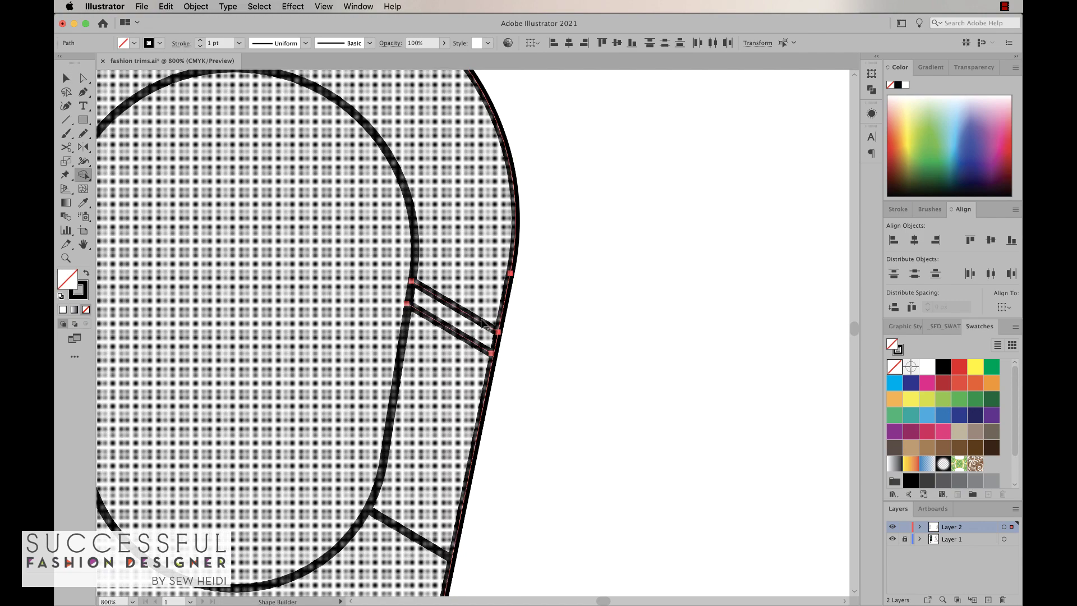
{"action": "key", "text": "v"}
Step: Select the hook body together with its inner opening shape and fill both with yellow
{"action": "key", "text": "super+minus"}
{"action": "key", "text": "super+minus"}
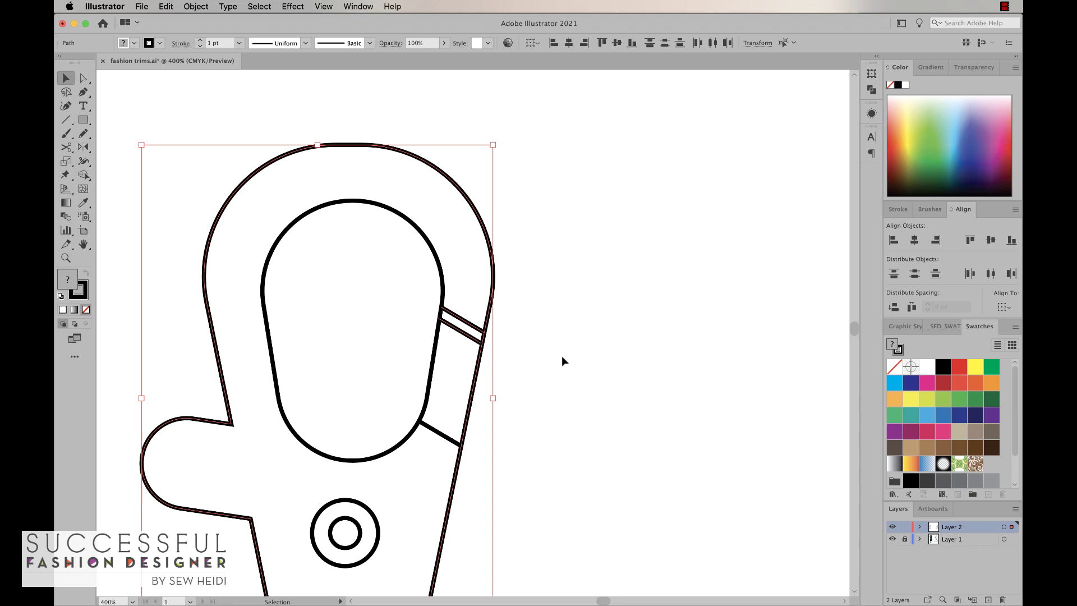
{"action": "left_click", "coordinate": [392, 208]}
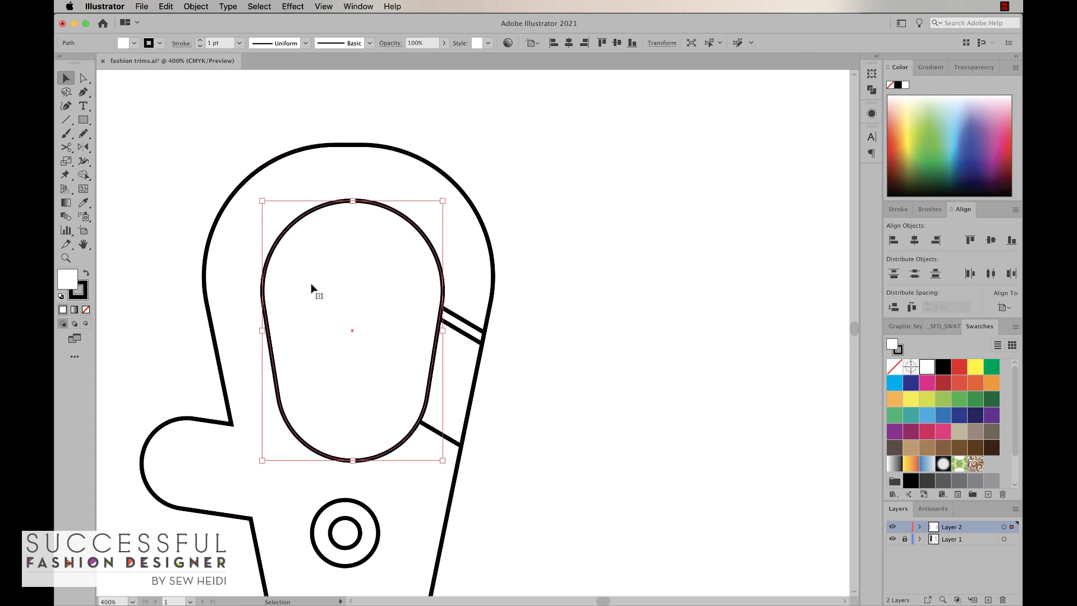
{"action": "left_click", "coordinate": [343, 147], "text": "shift"}
{"action": "left_click", "coordinate": [346, 206], "text": "shift"}
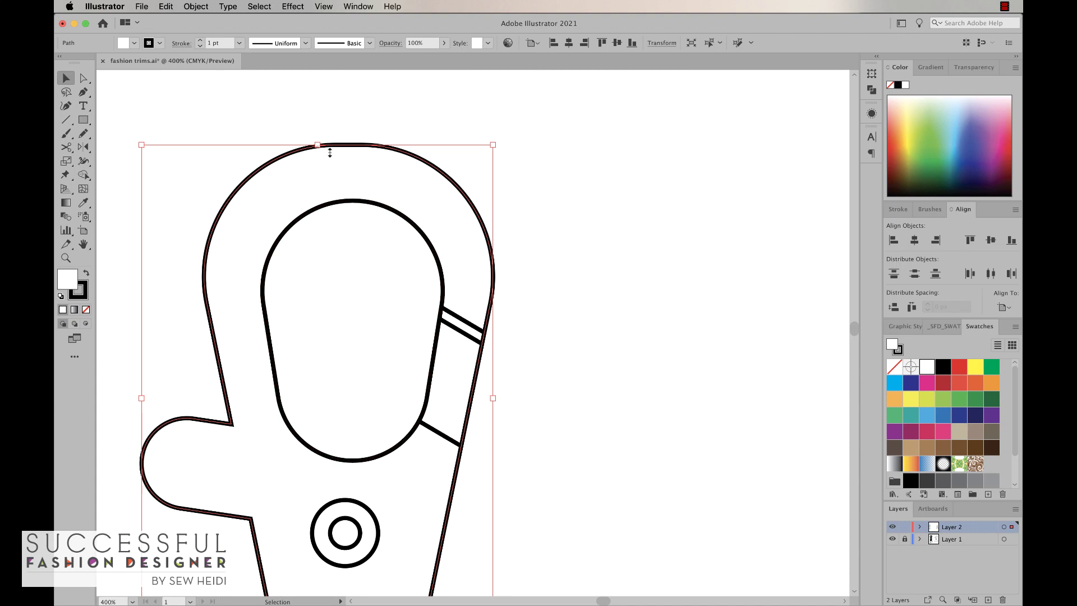
{"action": "left_click_drag", "start_coordinate": [289, 125], "coordinate": [356, 280]}
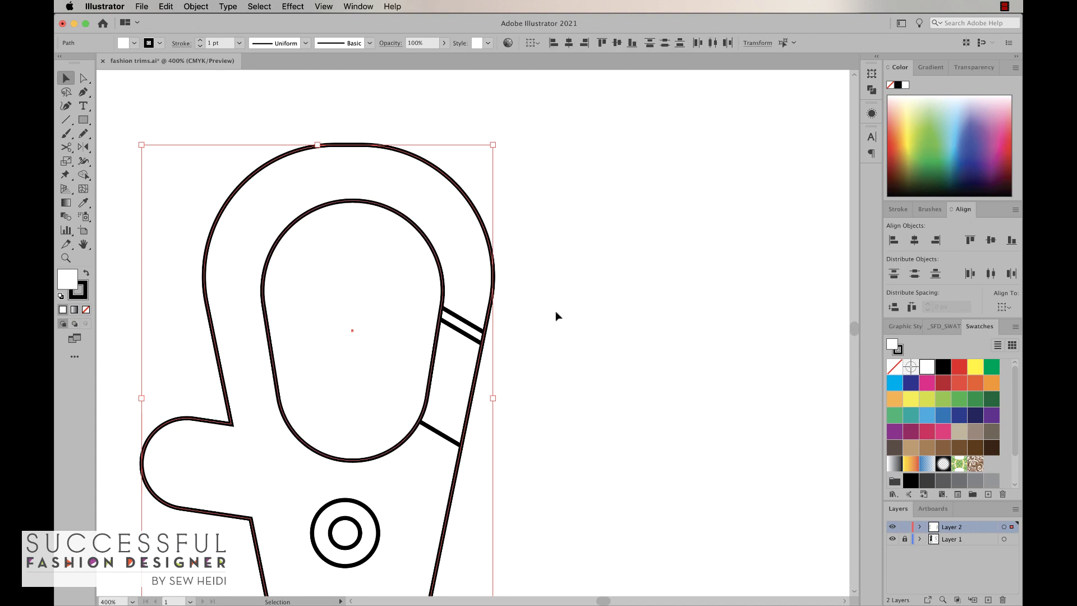
{"action": "left_click", "coordinate": [976, 366]}
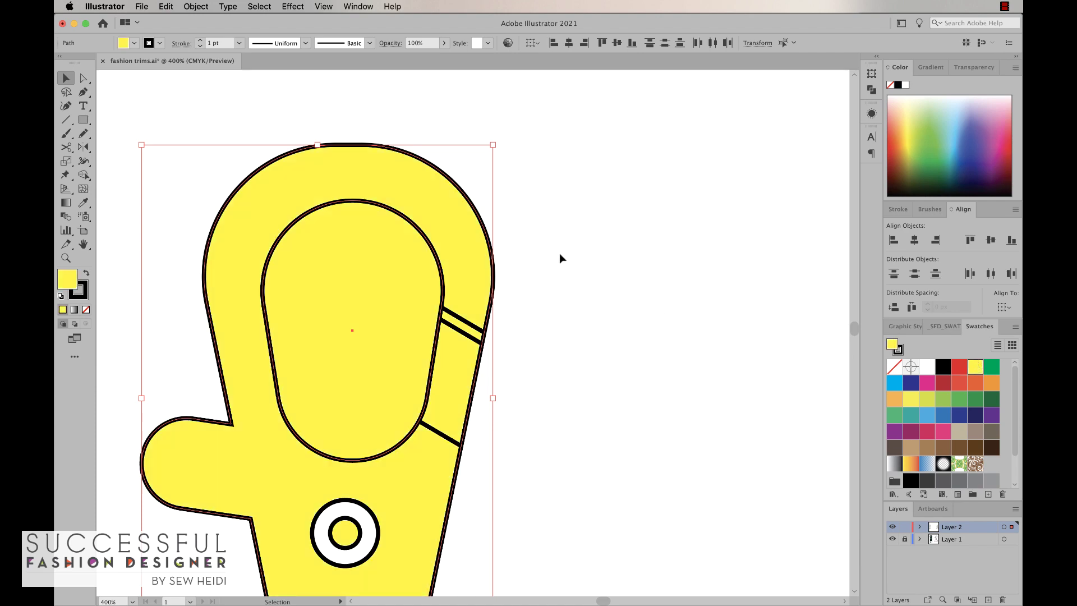
Step: Cut the inner opening out of the yellow hook body with Shape Builder, leaving a real hole
{"action": "left_click", "coordinate": [560, 258]}
{"action": "left_click", "coordinate": [355, 264]}
{"action": "left_click", "coordinate": [344, 188], "text": "shift"}
{"action": "key", "text": "shift+m"}
{"action": "right_click", "coordinate": [376, 319]}
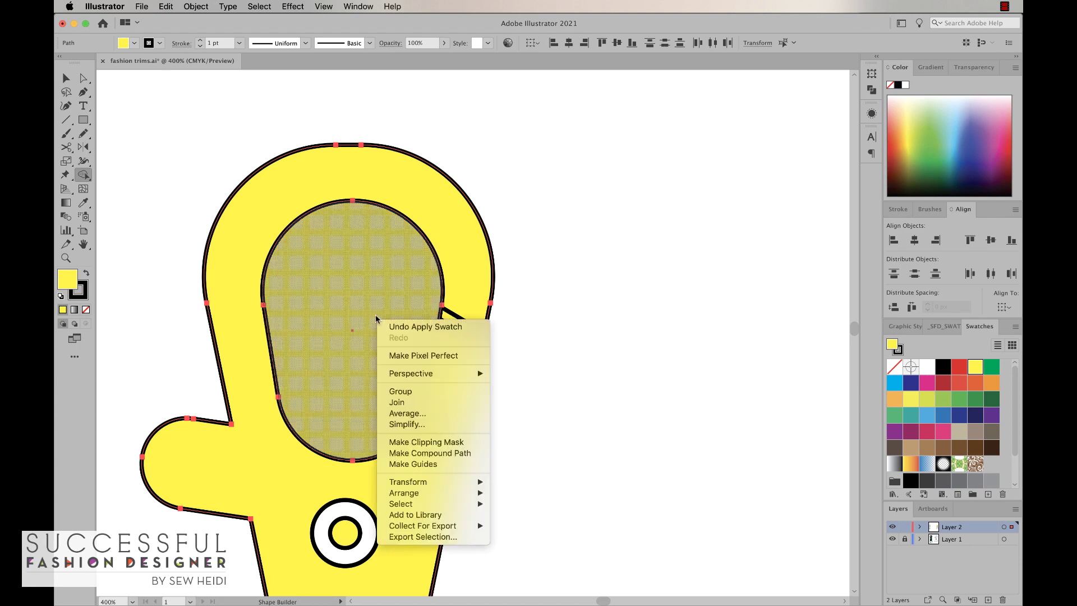
{"action": "left_click", "coordinate": [514, 240]}
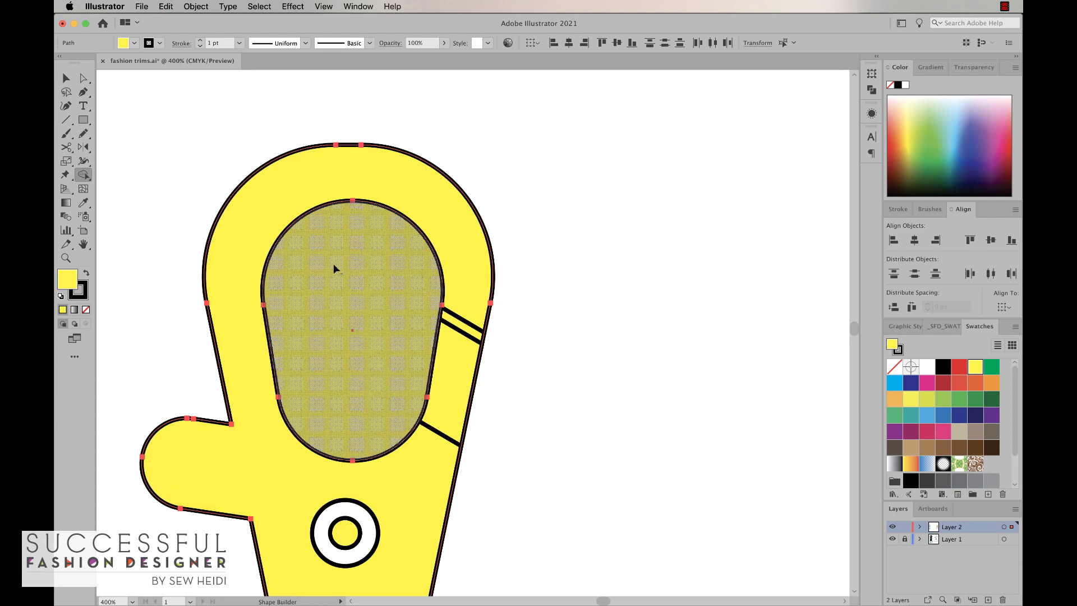
{"action": "left_click", "coordinate": [339, 267], "text": "alt"}
{"action": "key", "text": "v"}
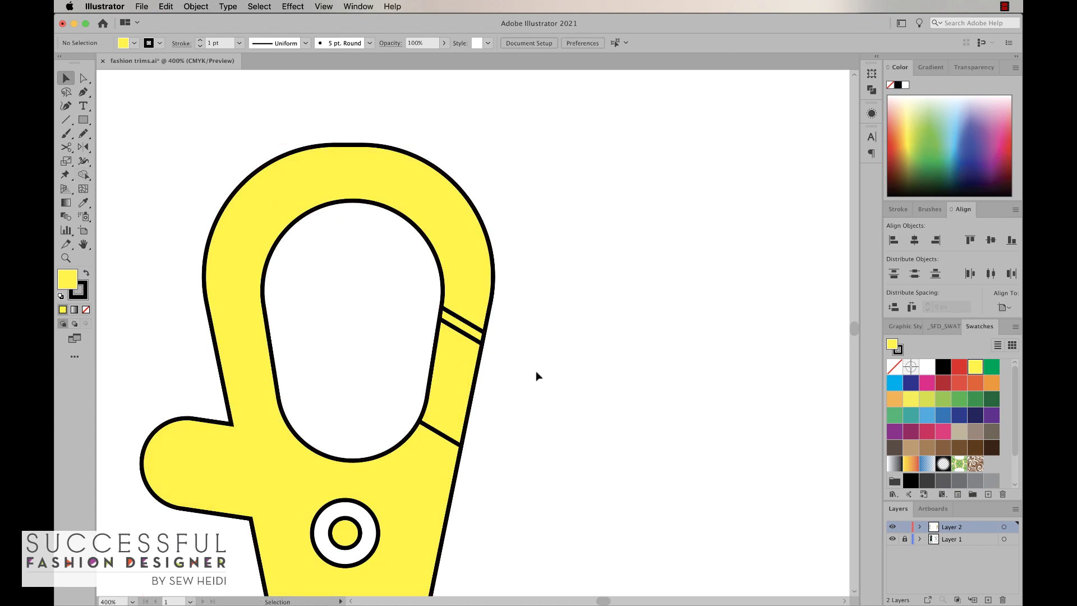
Step: Remove the narrow strip between the two upper gate lines from the hook body with Shape Builder
{"action": "key", "text": "shift+m"}
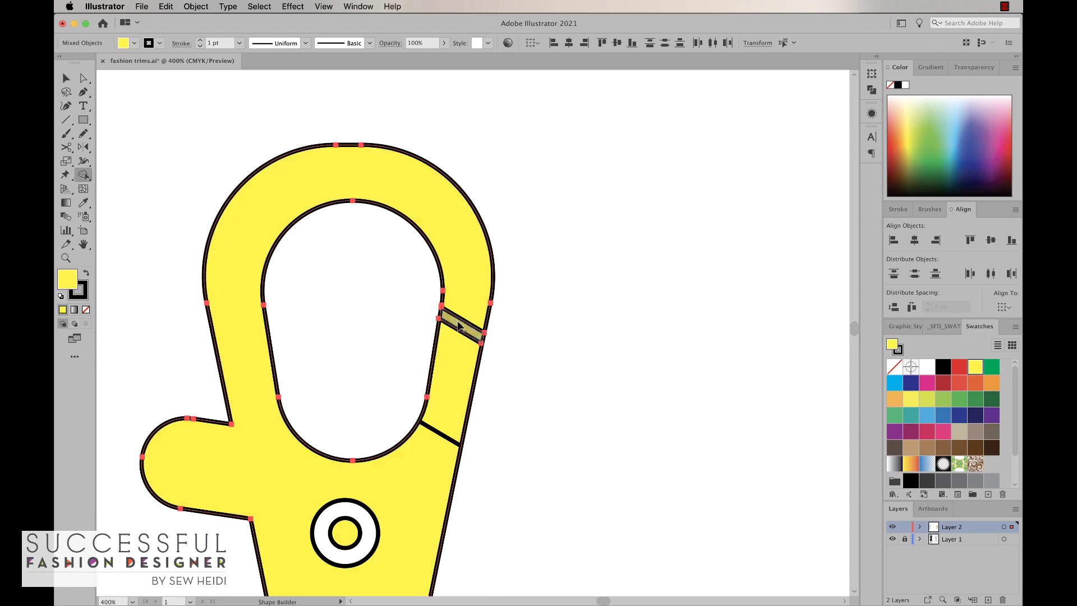
{"action": "left_click", "coordinate": [459, 326], "text": "alt"}
{"action": "left_click", "coordinate": [533, 364]}
{"action": "key", "text": "v"}
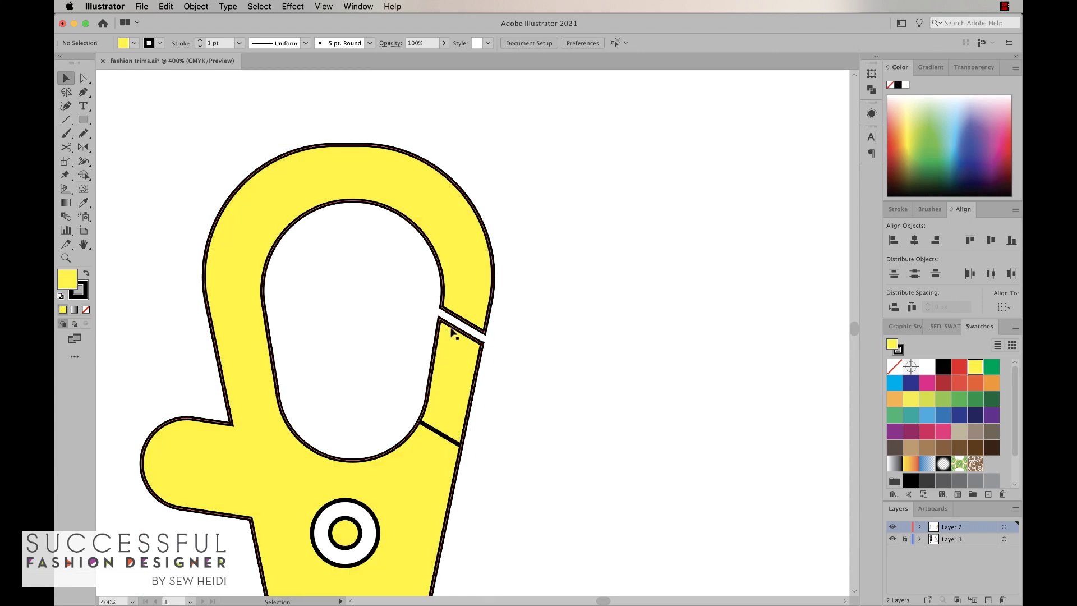
Step: Select the entire swivel clasp drawing and reset it to the default white fill and black stroke
{"action": "key", "text": "super+minus"}
{"action": "key", "text": "super+minus"}
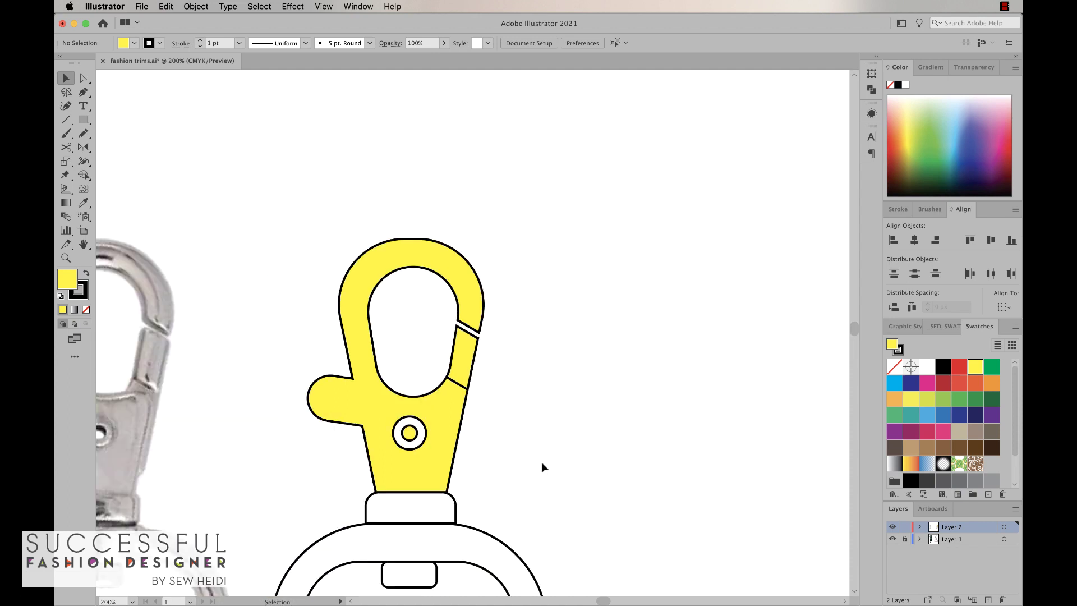
{"action": "scroll", "coordinate": [540, 463], "scroll_direction": "down", "scroll_amount": 5}
{"action": "mouse_move", "coordinate": [289, 151]}
{"action": "left_mouse_down"}
{"action": "mouse_move", "coordinate": [447, 435]}
{"action": "mouse_move", "coordinate": [544, 536]}
{"action": "left_mouse_up"}
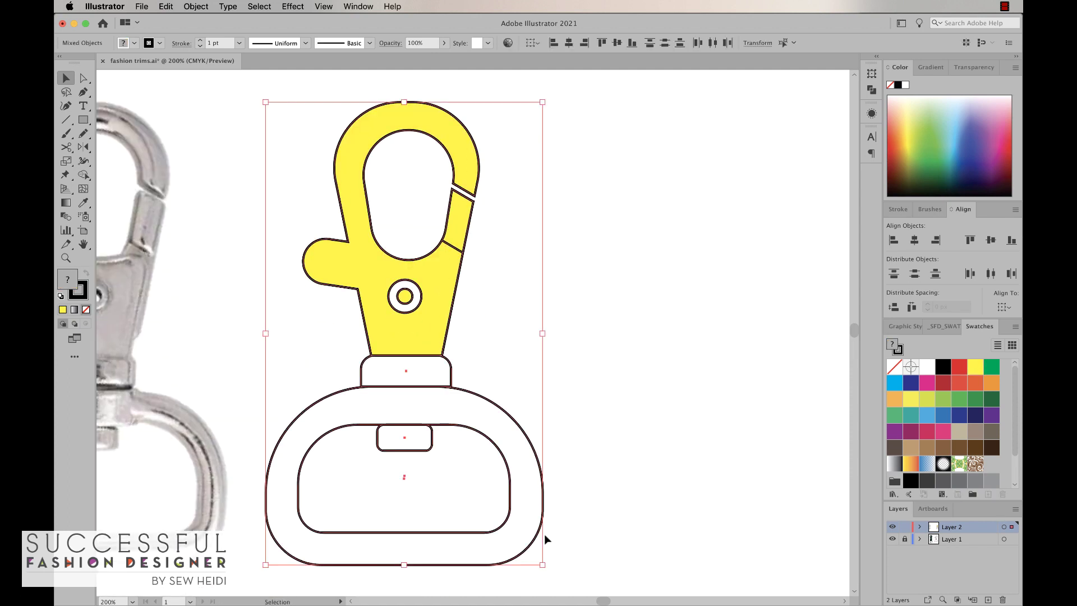
{"action": "key", "text": "d"}
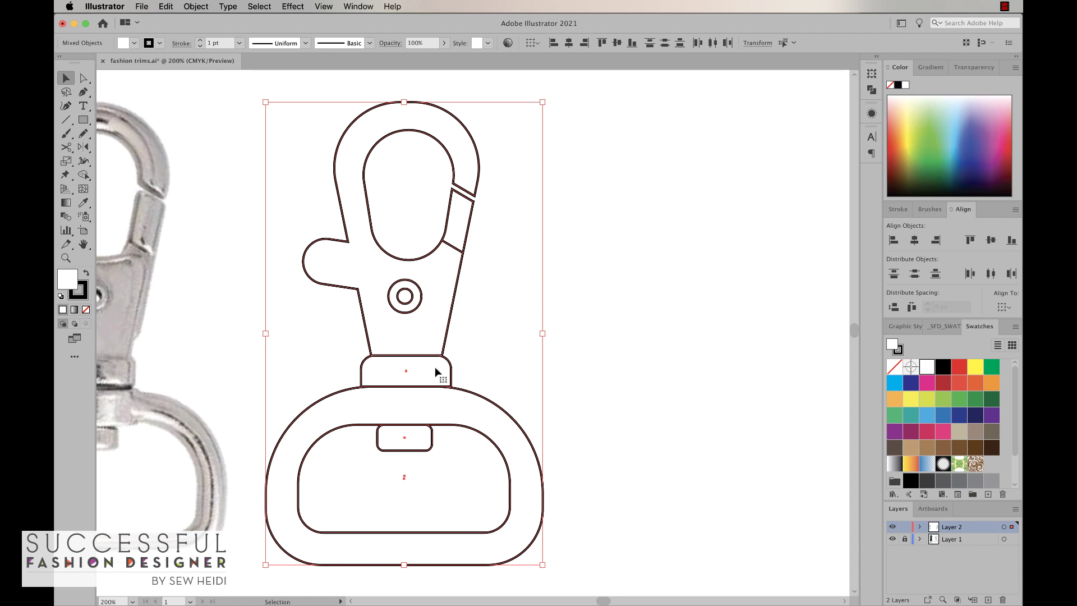
Step: Move both vector drawings beyond the reference photos, placing the swivel clasp close beside the zipper slider on the artboard
{"action": "key", "text": "super+1"}
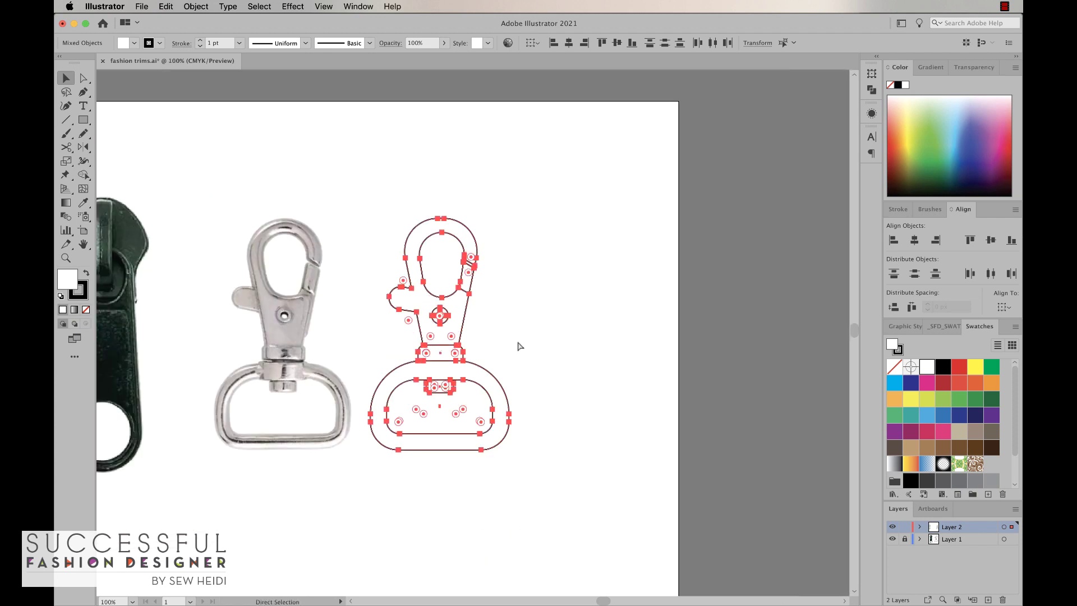
{"action": "scroll", "coordinate": [559, 375], "scroll_direction": "left", "scroll_amount": 5}
{"action": "key", "text": "super+minus"}
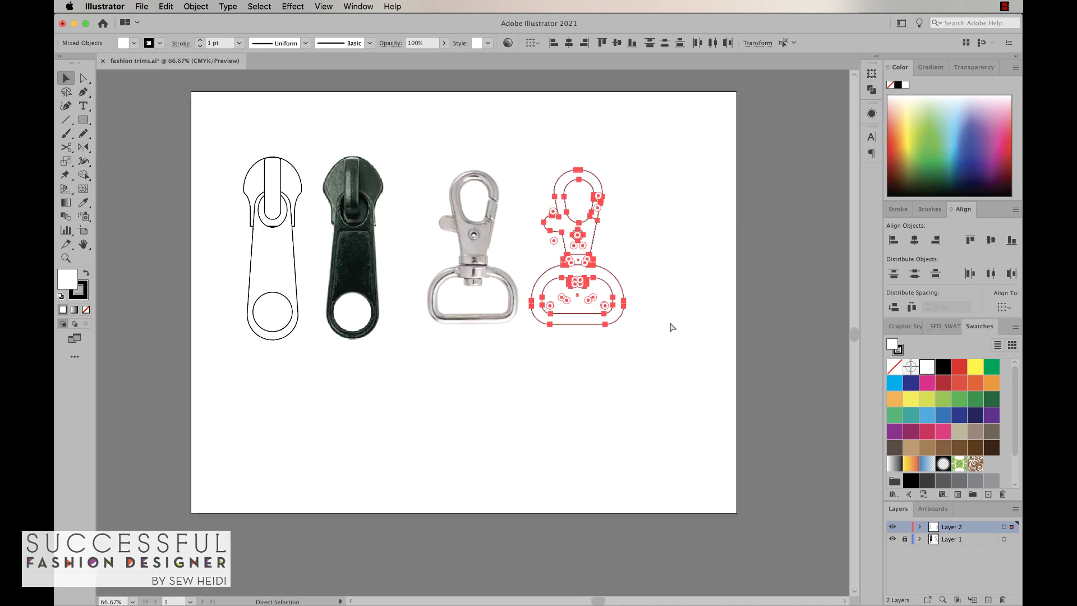
{"action": "left_click_drag", "start_coordinate": [223, 136], "coordinate": [584, 365]}
{"action": "left_click_drag", "start_coordinate": [691, 410], "coordinate": [488, 368]}
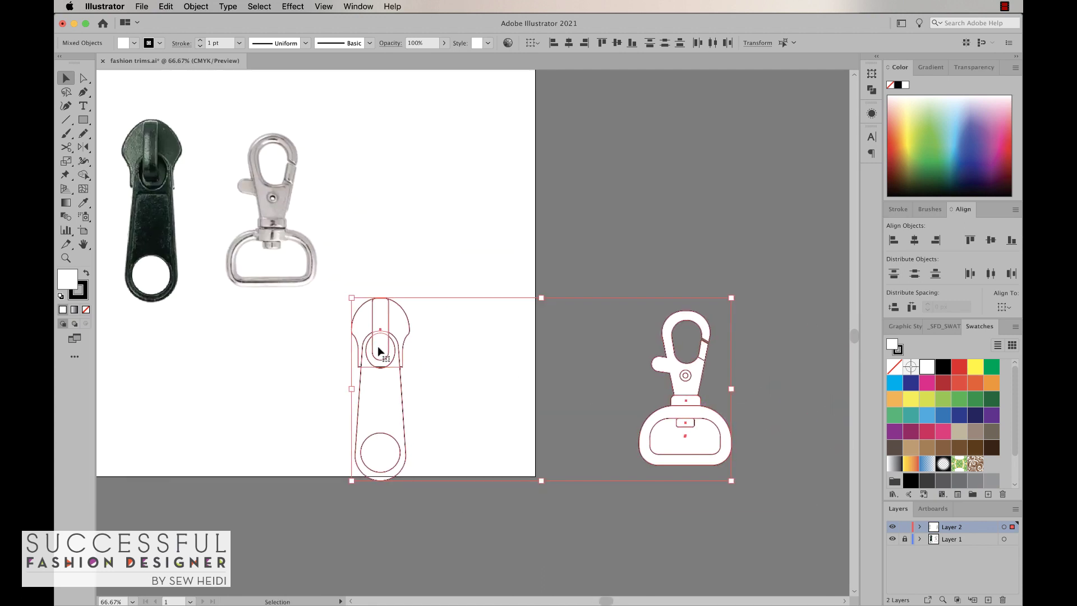
{"action": "left_click_drag", "start_coordinate": [377, 348], "coordinate": [373, 179]}
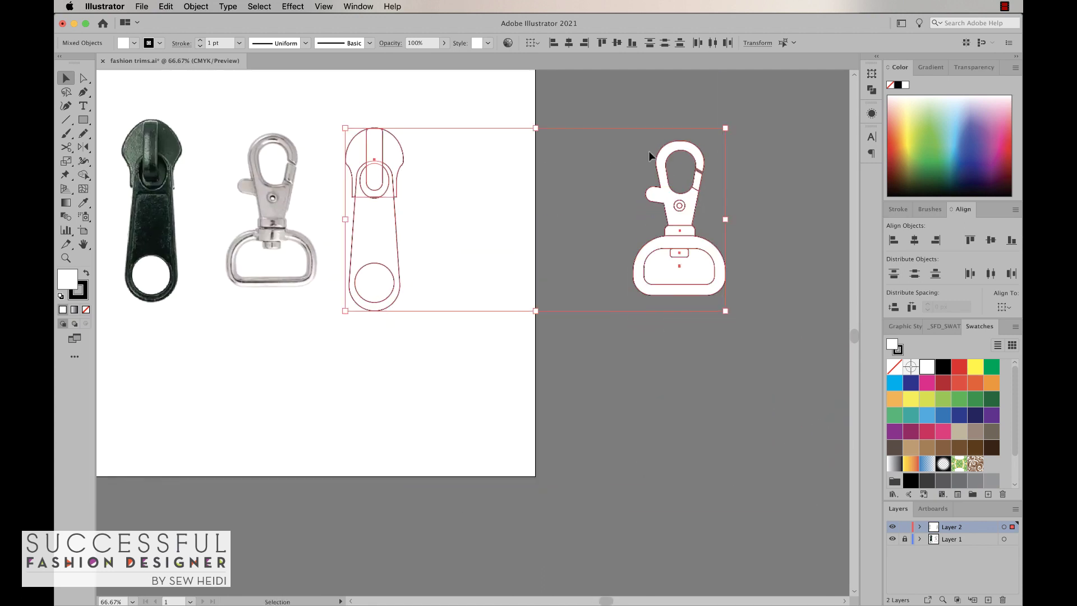
{"action": "left_click", "coordinate": [729, 268]}
{"action": "left_click_drag", "start_coordinate": [680, 255], "coordinate": [475, 250]}
Step: Select the zipper slider and swivel clasp drawings together and fill them with the white-to-black linear gradient
{"action": "key", "text": "z"}
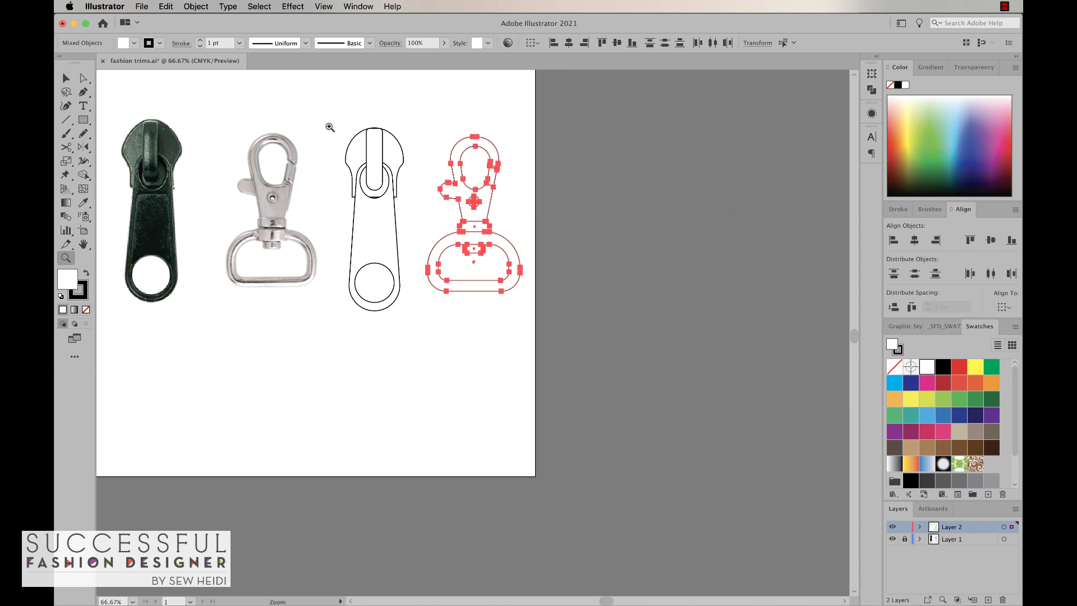
{"action": "left_click_drag", "start_coordinate": [329, 127], "coordinate": [536, 325]}
{"action": "scroll", "coordinate": [590, 312], "scroll_direction": "down", "scroll_amount": 2}
{"action": "key", "text": "v"}
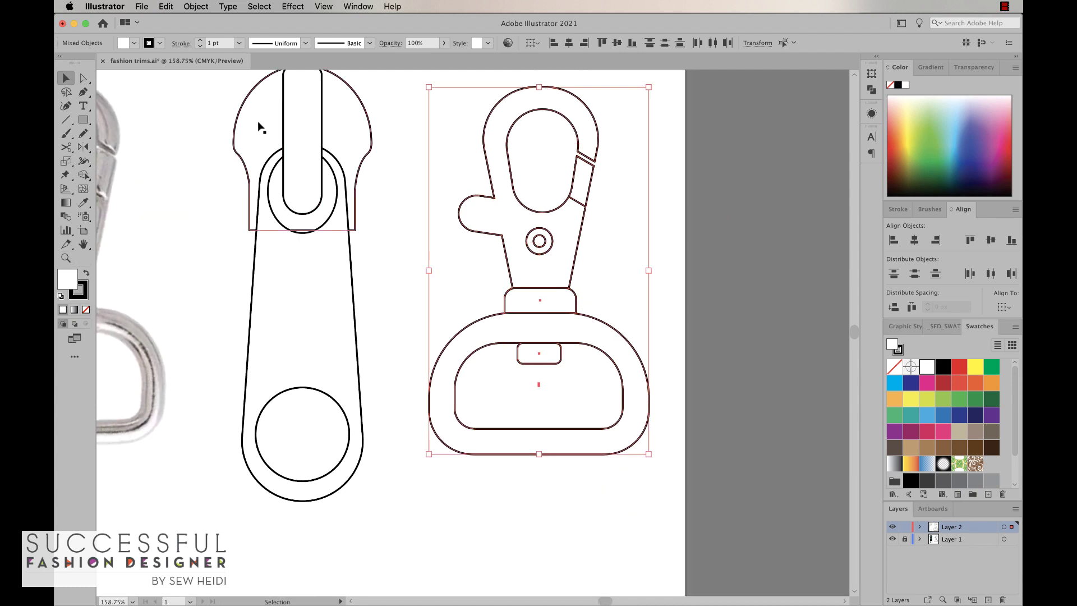
{"action": "scroll", "coordinate": [259, 128], "scroll_direction": "up", "scroll_amount": 2}
{"action": "left_click_drag", "start_coordinate": [205, 112], "coordinate": [650, 502]}
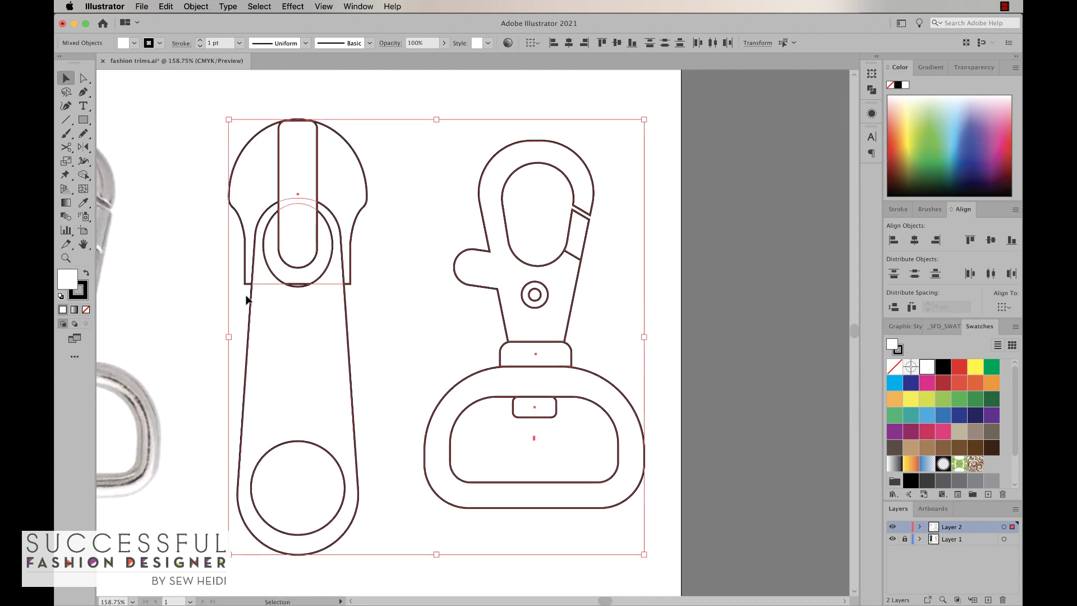
{"action": "left_click", "coordinate": [83, 298]}
{"action": "left_click", "coordinate": [69, 279]}
{"action": "left_click", "coordinate": [927, 67]}
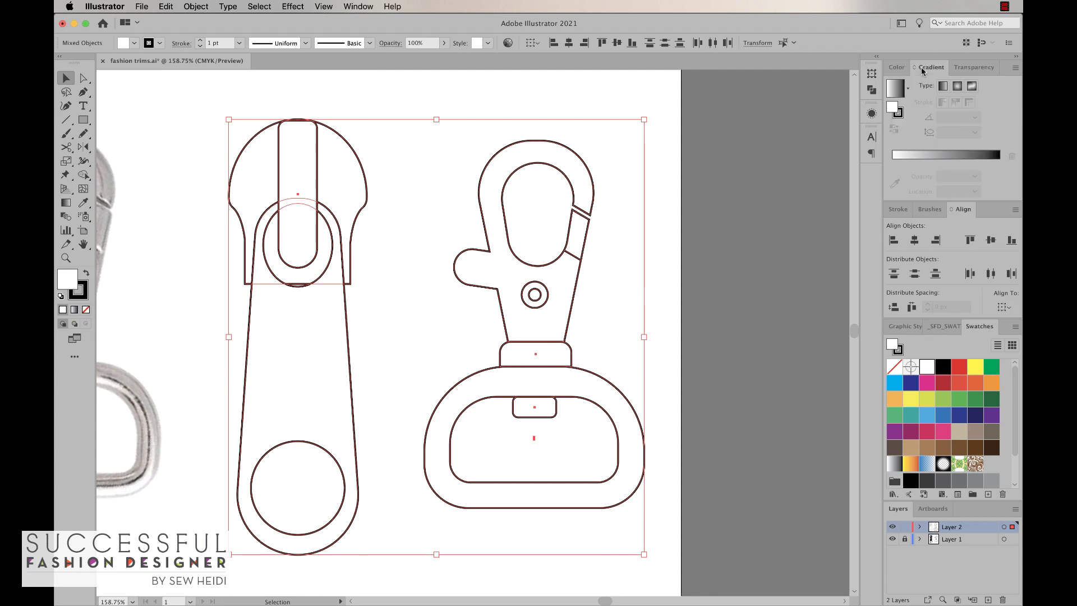
{"action": "left_click", "coordinate": [932, 158]}
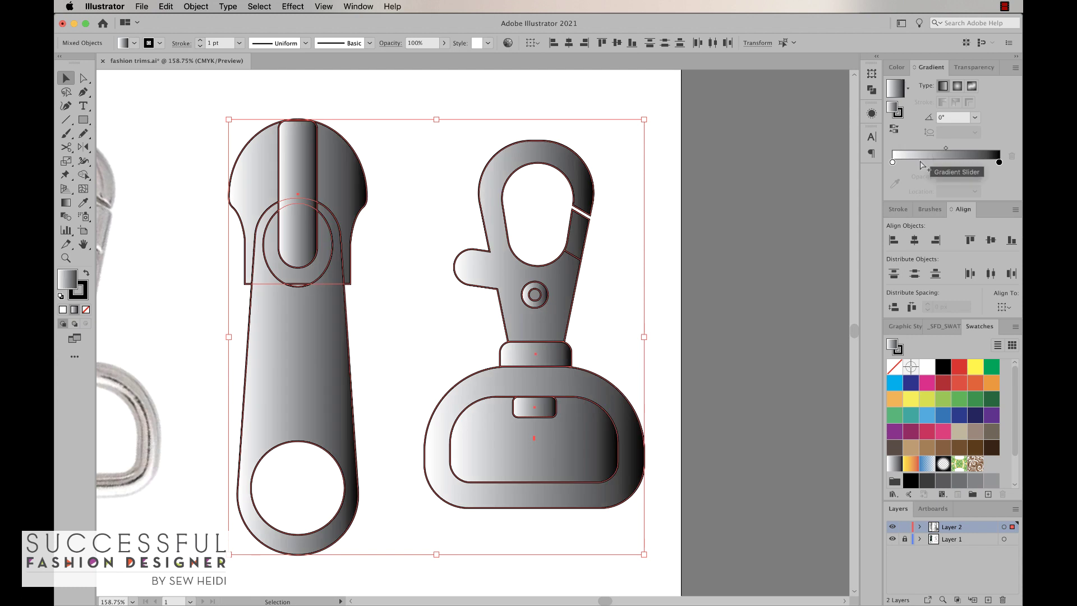
Step: Add a darker grey stop near the gradient's white end and a lighter one at about 68.5%, and set the angle to 45°
{"action": "left_click", "coordinate": [966, 163]}
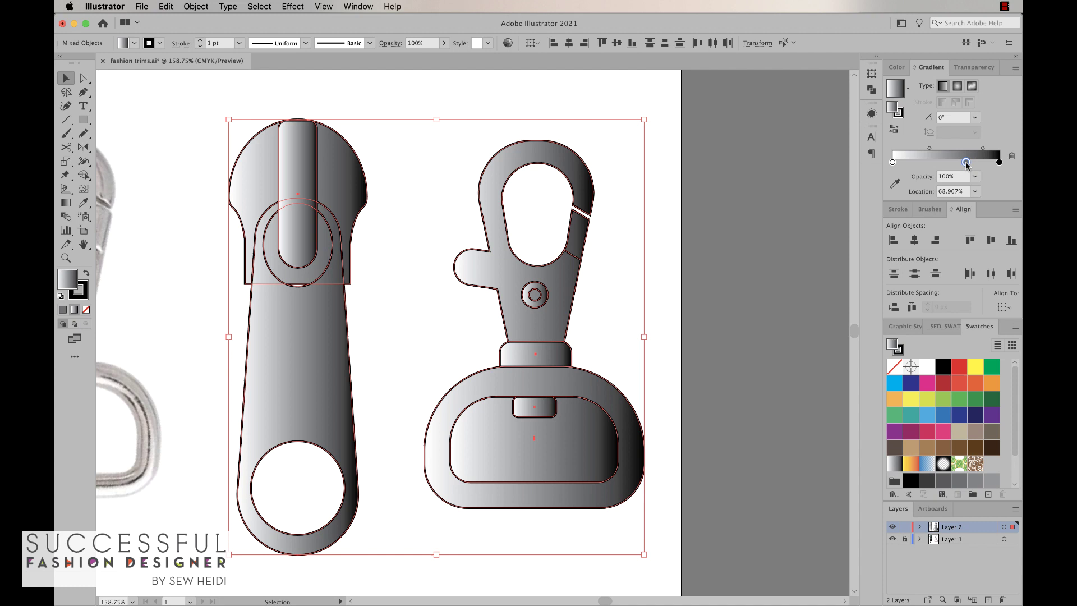
{"action": "left_click", "coordinate": [928, 163]}
{"action": "mouse_move", "coordinate": [966, 165]}
{"action": "left_mouse_down"}
{"action": "mouse_move", "coordinate": [915, 164]}
{"action": "mouse_move", "coordinate": [966, 163]}
{"action": "left_mouse_up"}
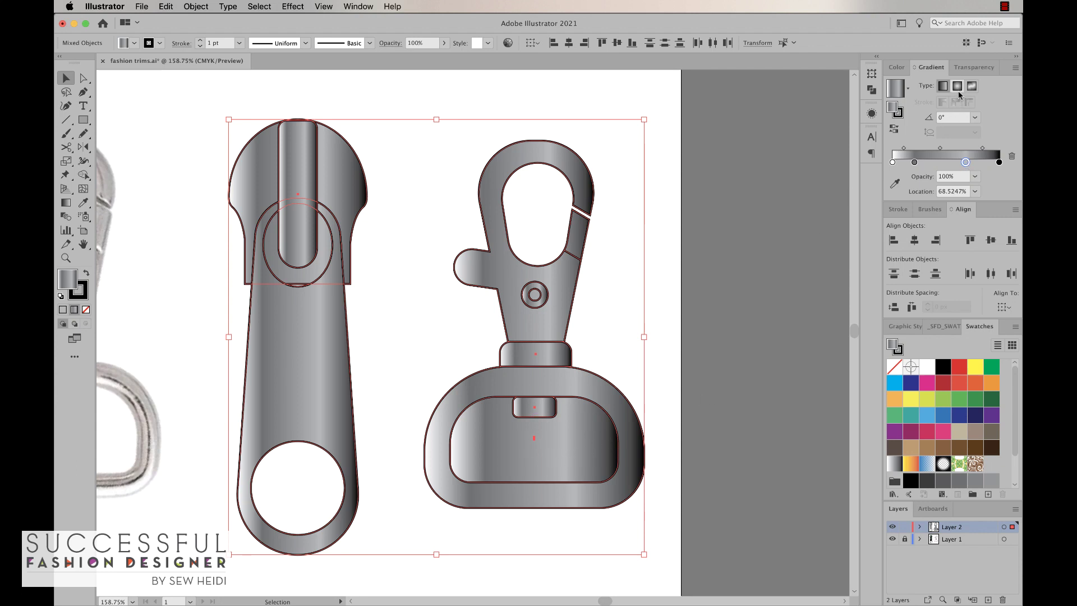
{"action": "left_click", "coordinate": [950, 117]}
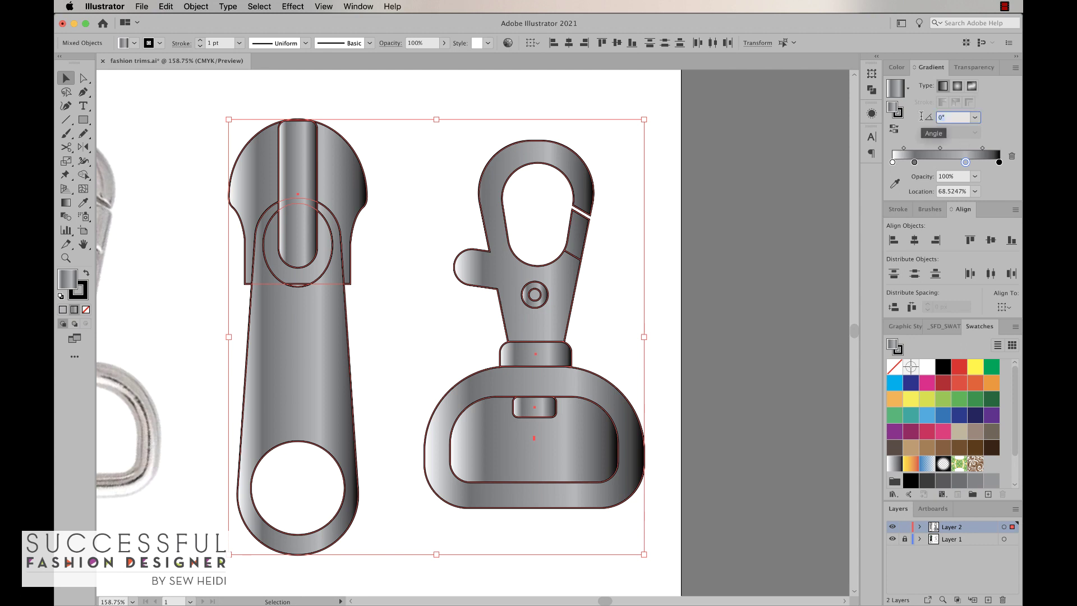
{"action": "type", "text": "45"}
{"action": "key", "text": "Return"}
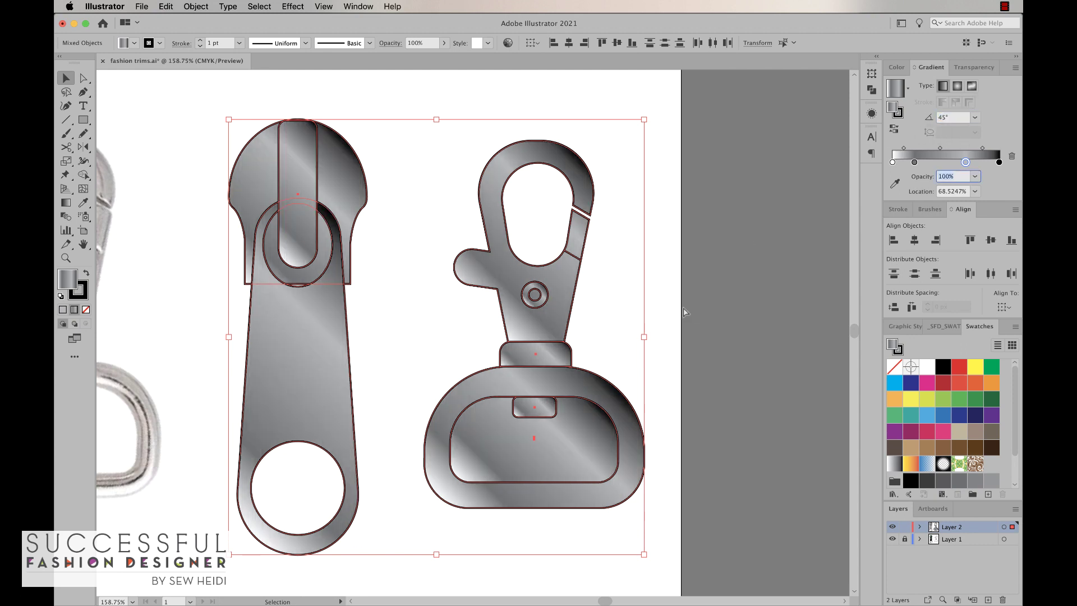
Step: Cut the inner opening out of the clasp's large lower ring with Shape Builder
{"action": "left_click", "coordinate": [696, 330]}
{"action": "key", "text": "ctrl+space"}
{"action": "left_click_drag", "start_coordinate": [426, 335], "coordinate": [661, 512]}
{"action": "left_click", "coordinate": [654, 334]}
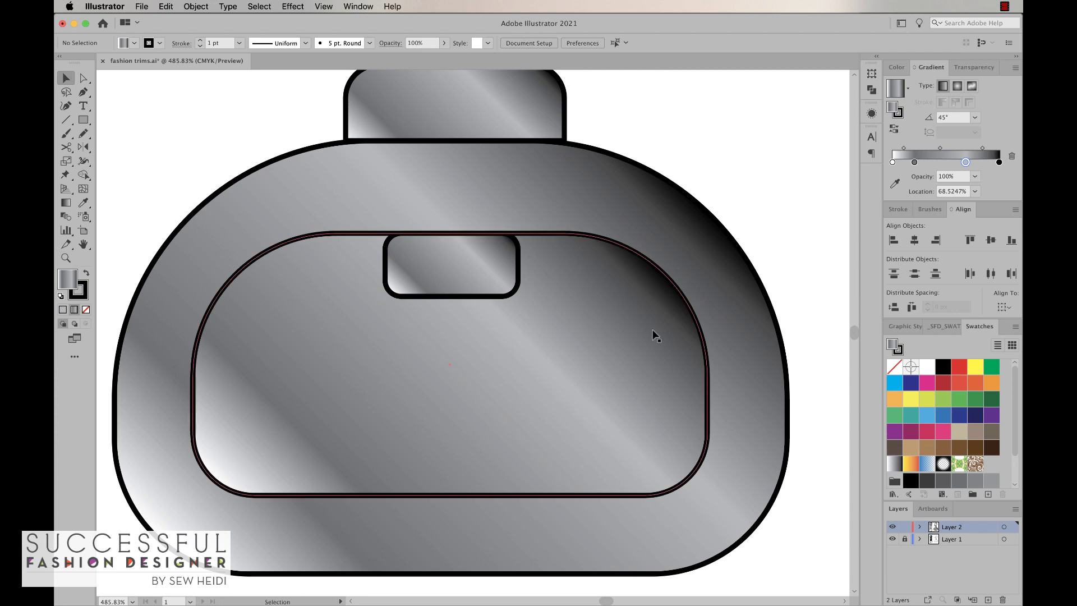
{"action": "left_click", "coordinate": [650, 223], "text": "shift"}
{"action": "key", "text": "shift+m"}
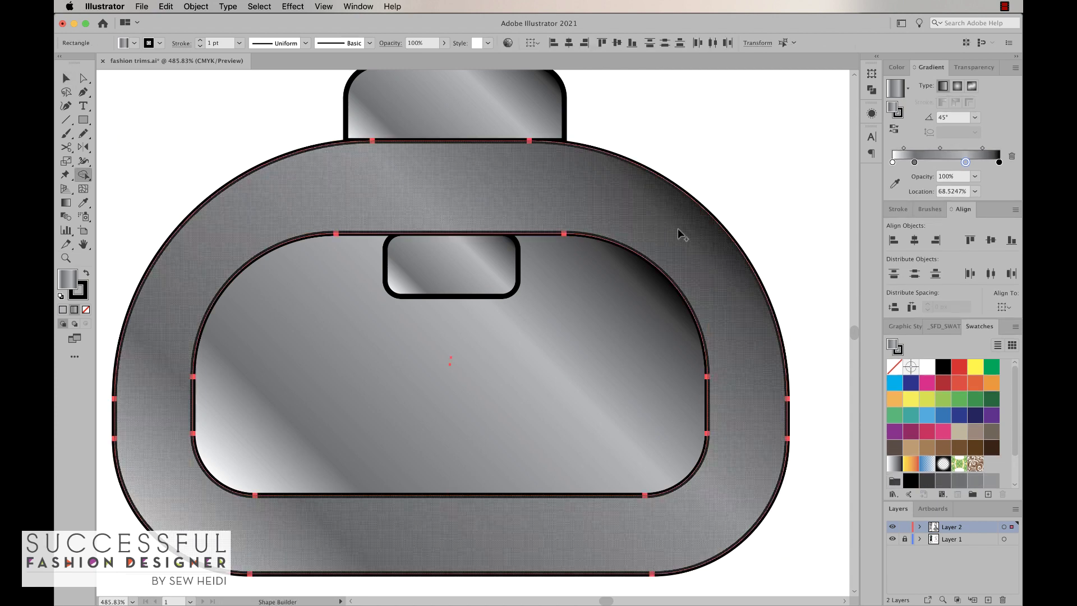
{"action": "left_click", "coordinate": [644, 260], "text": "alt"}
{"action": "key", "text": "ctrl+shift+a"}
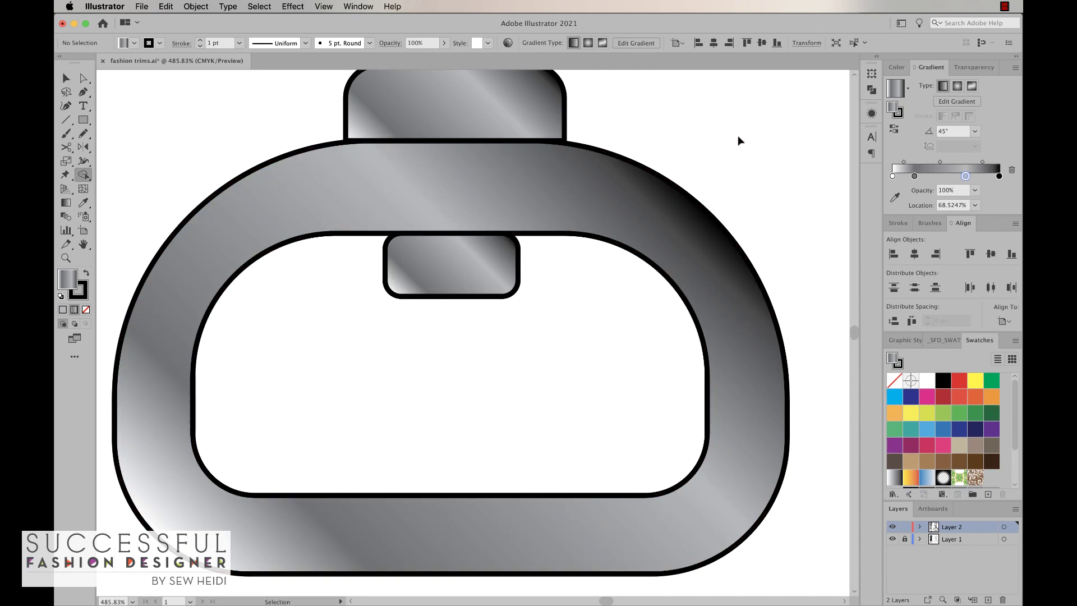
Step: Try moving the small rivet ring off the hook body to check for a hole beneath it, and undo the move
{"action": "key", "text": "ctrl+minus"}
{"action": "scroll", "coordinate": [738, 137], "scroll_direction": "up", "scroll_amount": 3}
{"action": "scroll", "coordinate": [739, 140], "scroll_direction": "up", "scroll_amount": 2}
{"action": "key", "text": "v"}
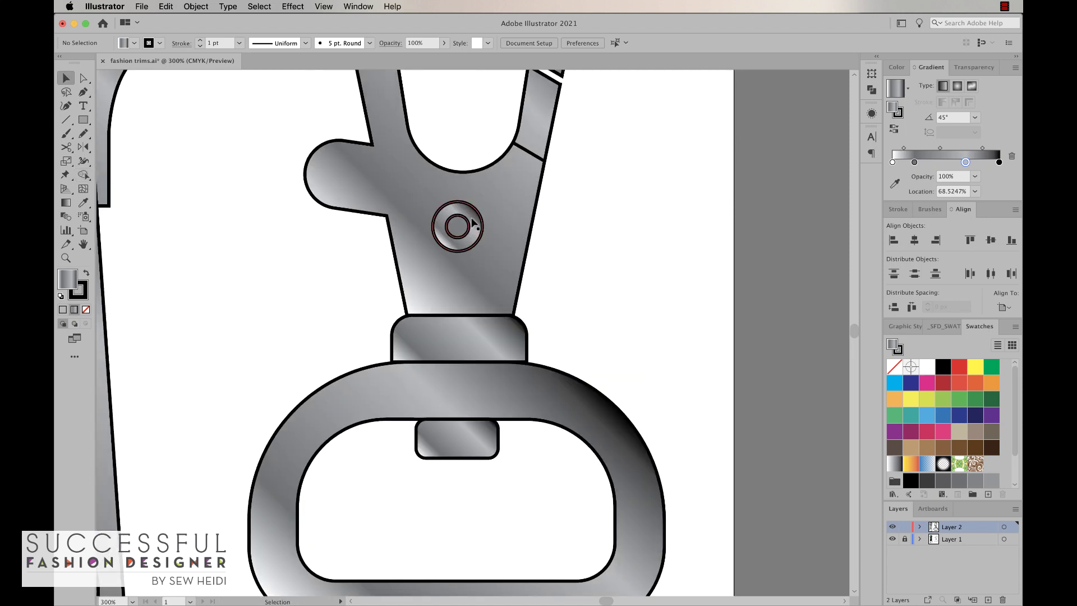
{"action": "left_click", "coordinate": [469, 212]}
{"action": "left_click_drag", "start_coordinate": [469, 212], "coordinate": [622, 196]}
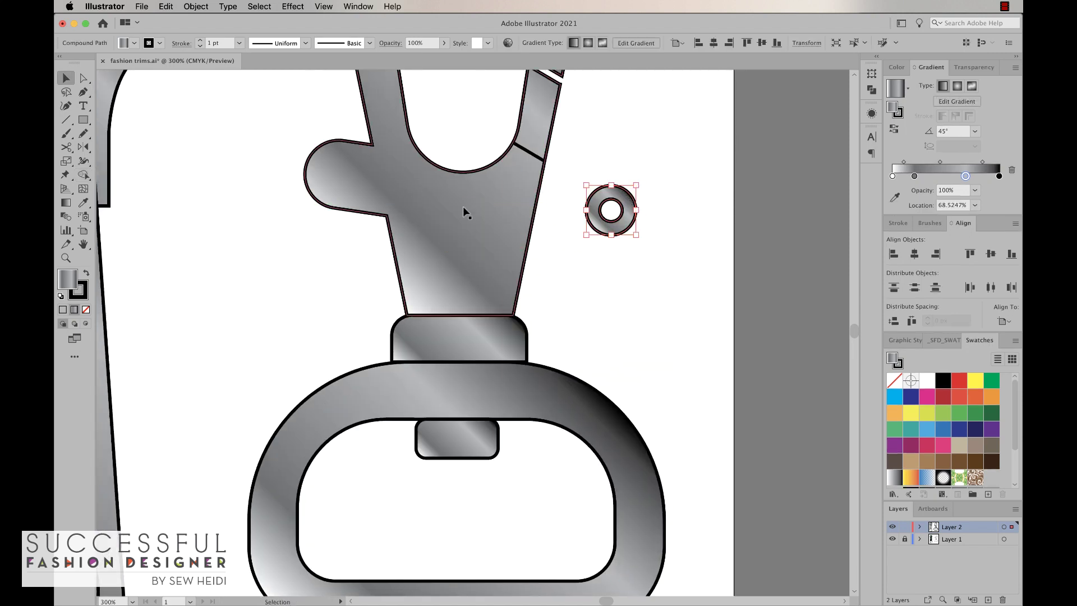
{"action": "key", "text": "ctrl+z"}
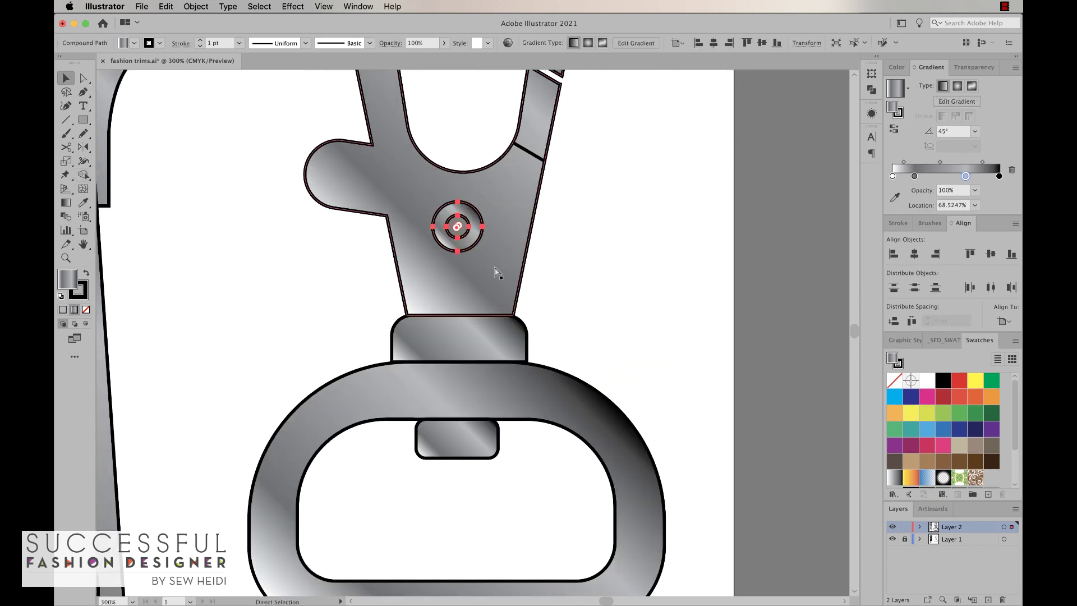
Step: Cut the rivet's small centre circle through the hook body with Shape Builder and deselect the artwork
{"action": "left_click", "coordinate": [494, 247], "text": "shift"}
{"action": "key", "text": "shift+m"}
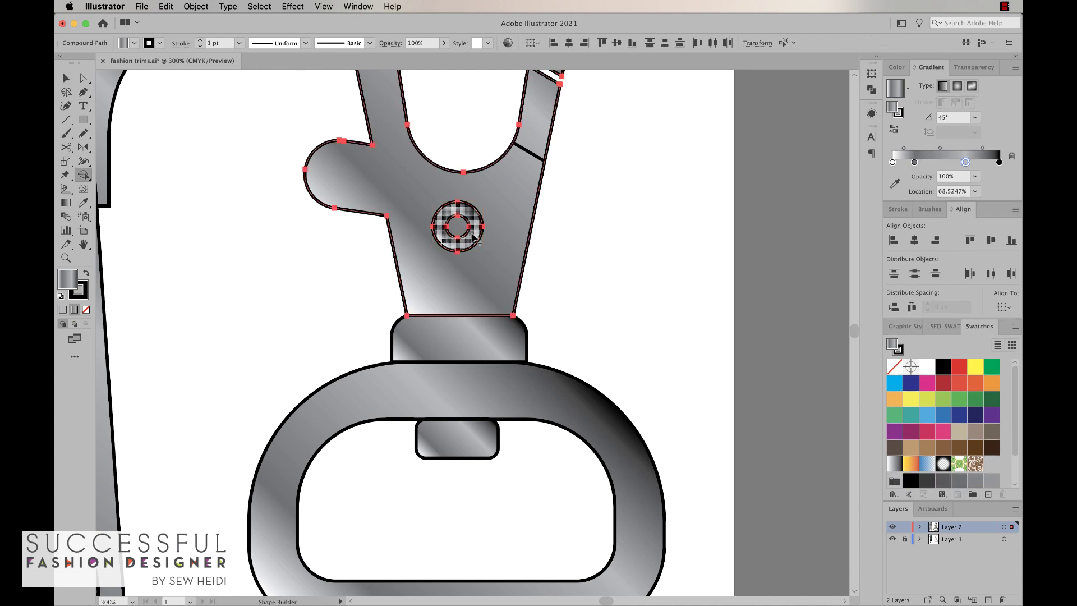
{"action": "left_click", "coordinate": [473, 224], "text": "alt"}
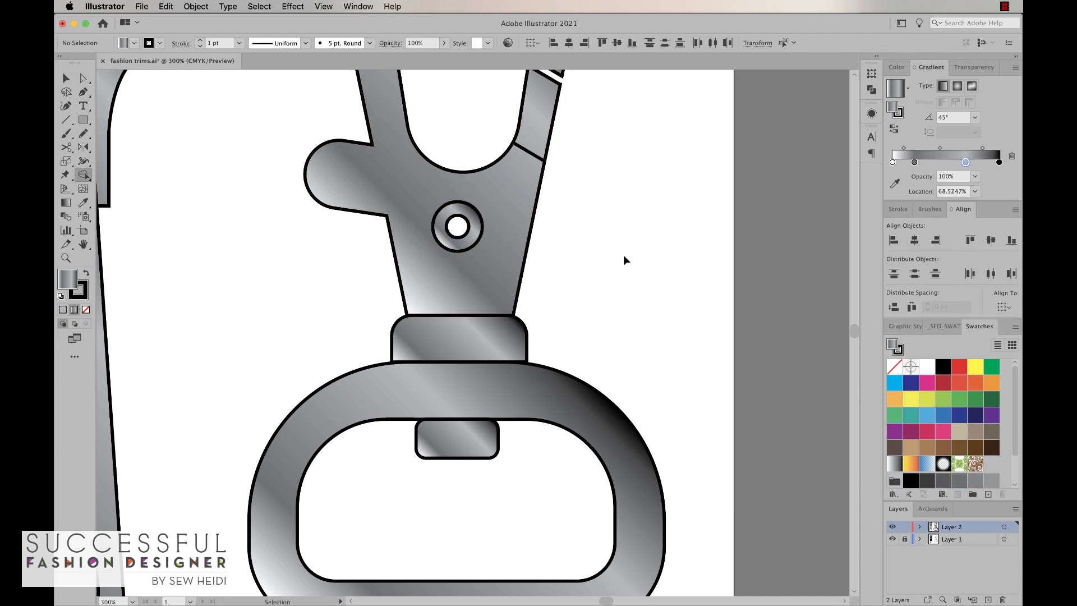
{"action": "key", "text": "super+shift+a"}
{"action": "key", "text": "v"}
{"action": "key", "text": "super+minus"}
{"action": "key", "text": "super+minus"}
{"action": "key", "text": "super+minus"}
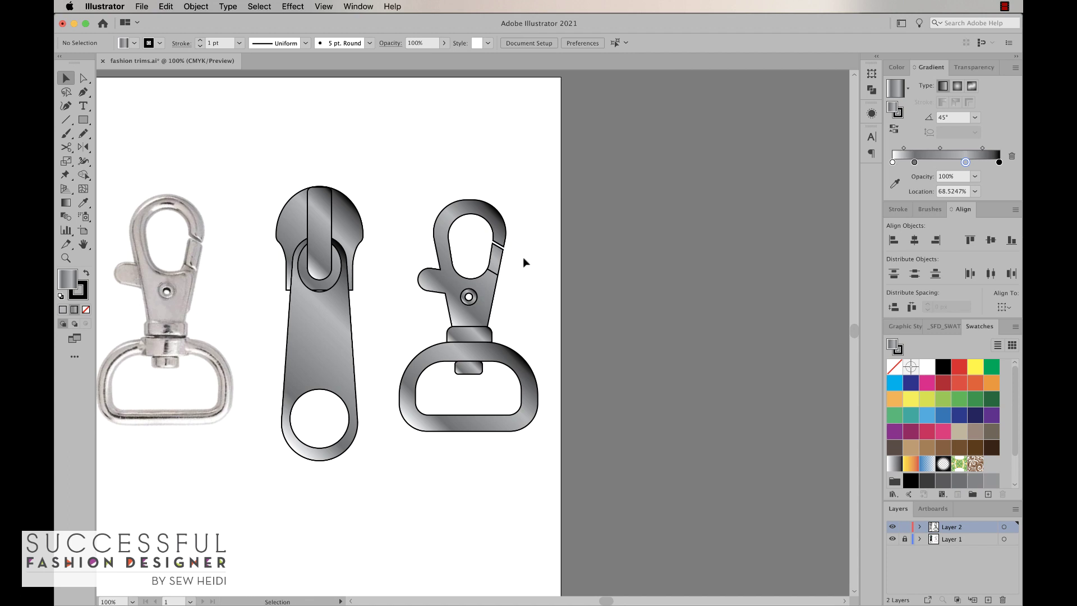
{"action": "scroll", "coordinate": [655, 331], "scroll_direction": "up", "scroll_amount": 3}
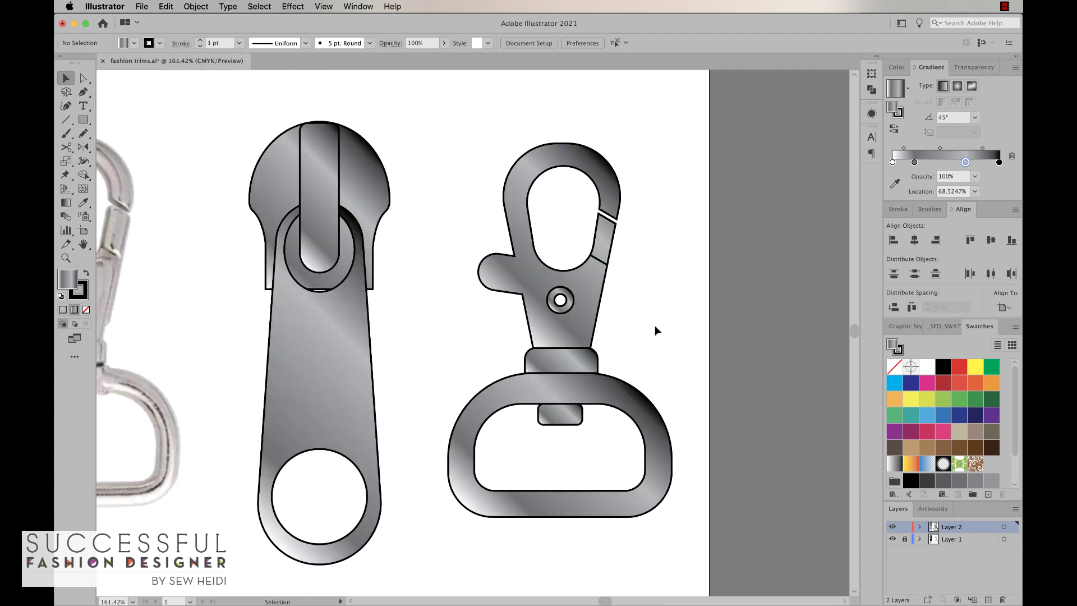